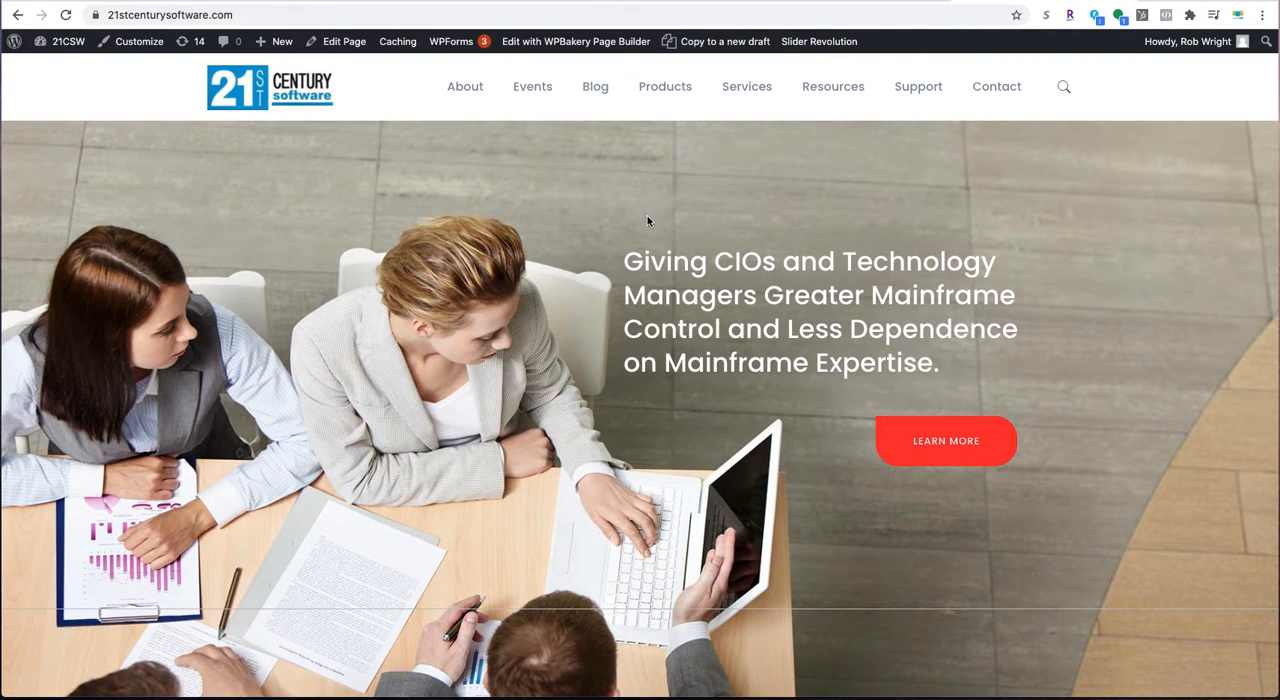
pyautogui.scroll(-1, 385, 214)
pyautogui.scroll(1, 385, 214)
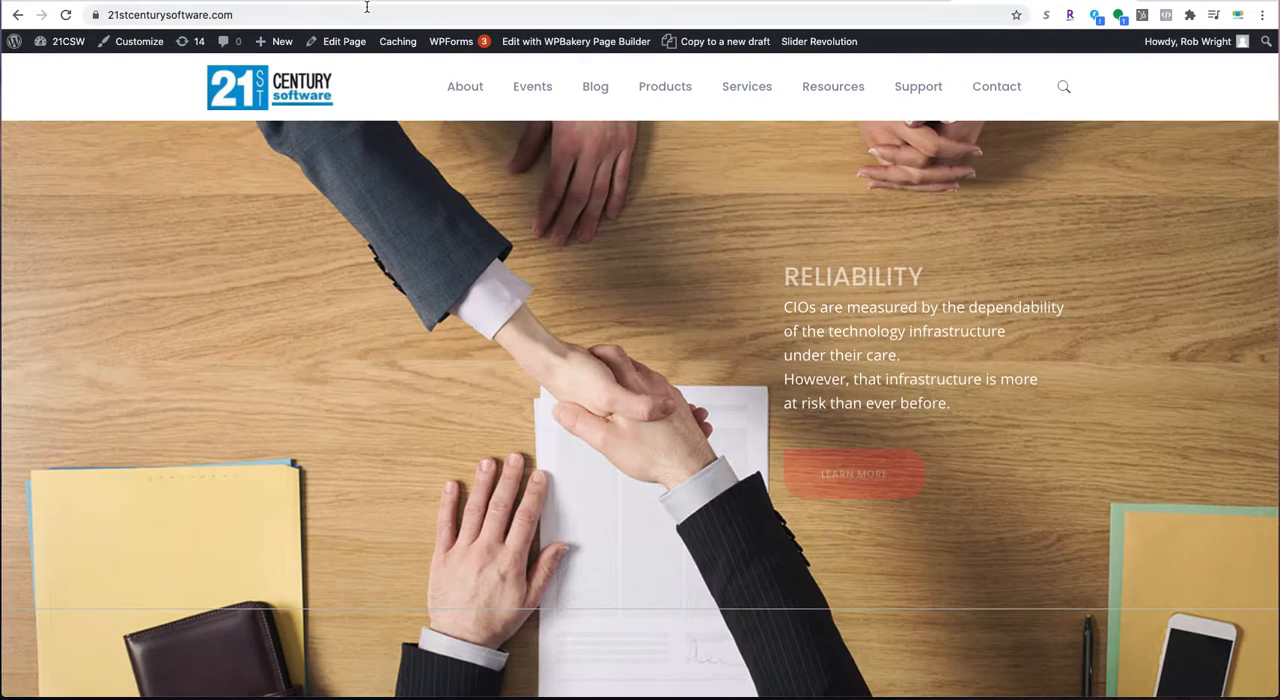
pyautogui.click(349, 14)
pyautogui.click(336, 16)
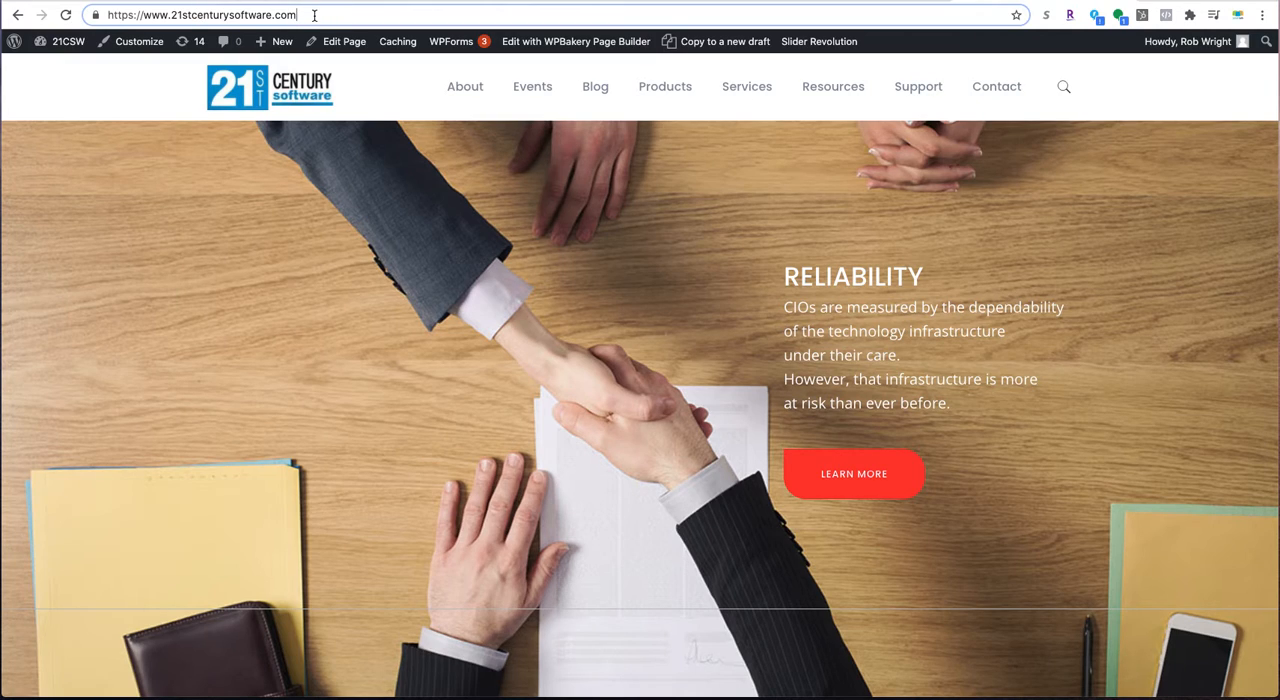
pyautogui.write('/')
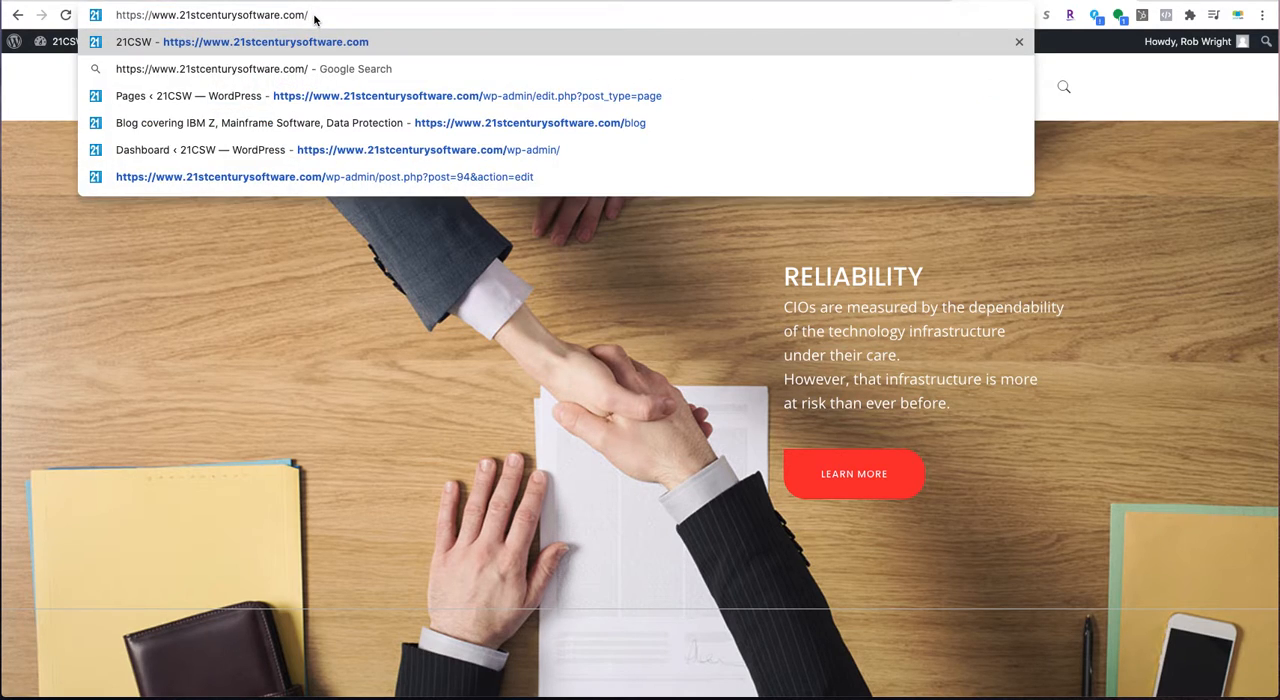
pyautogui.write('wp-admin')
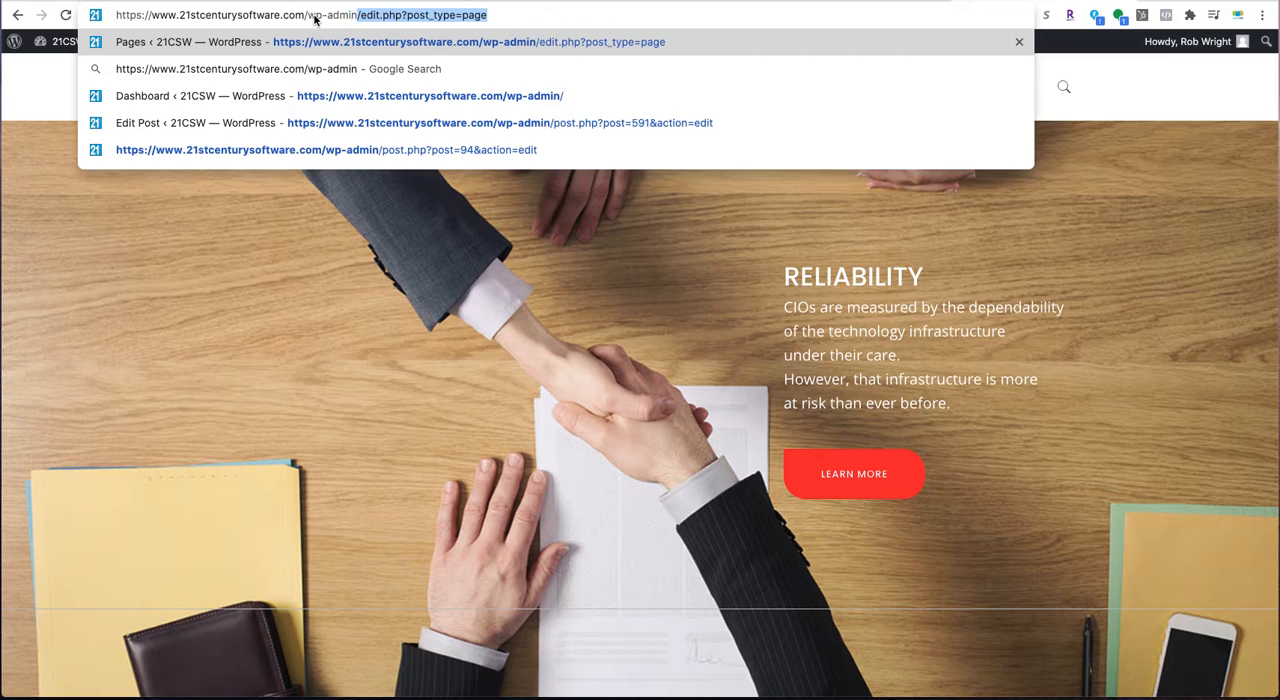
pyautogui.press('Delete')
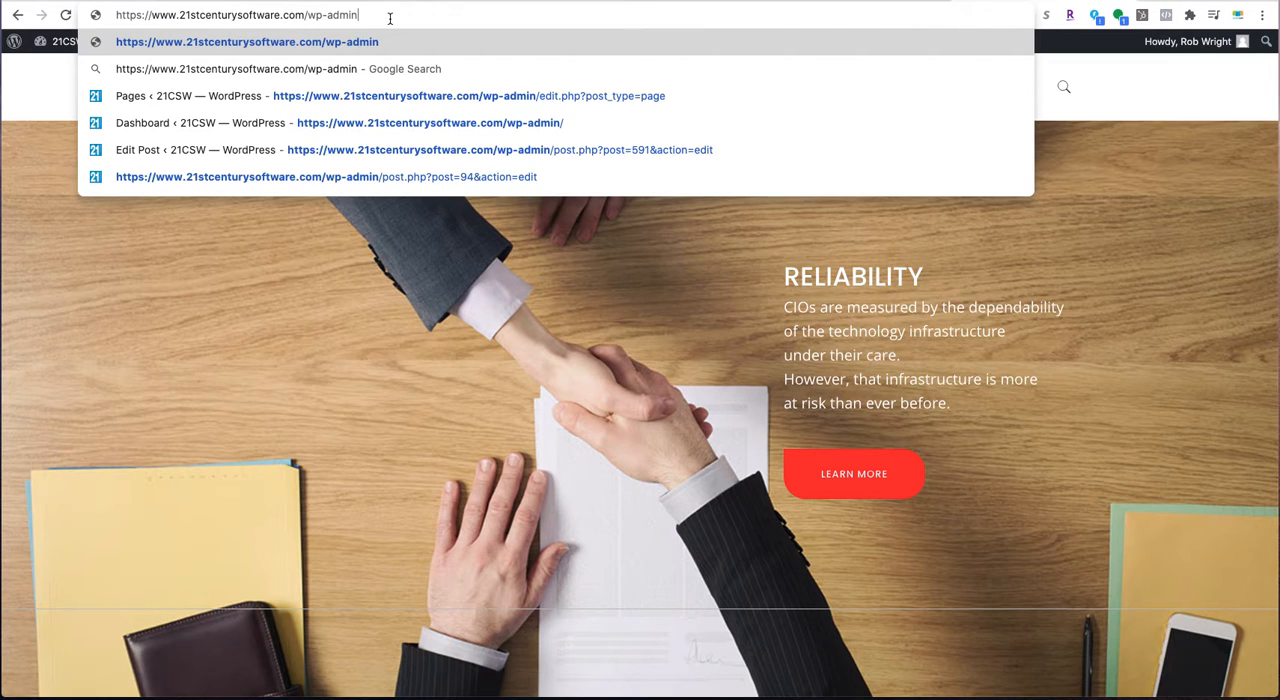
pyautogui.press('Return')
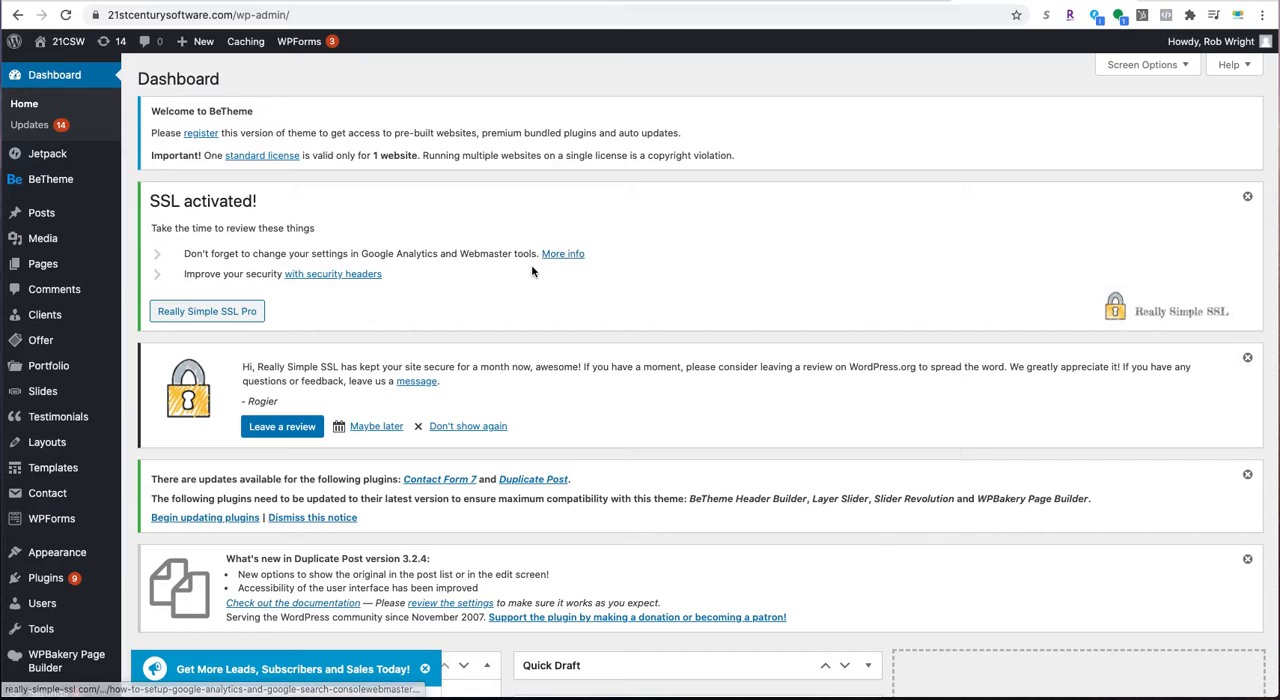
# - Close the OptinMonster promotional pop-up on the dashboard
pyautogui.scroll(-1, 632, 282)
pyautogui.scroll(-9, 632, 282)
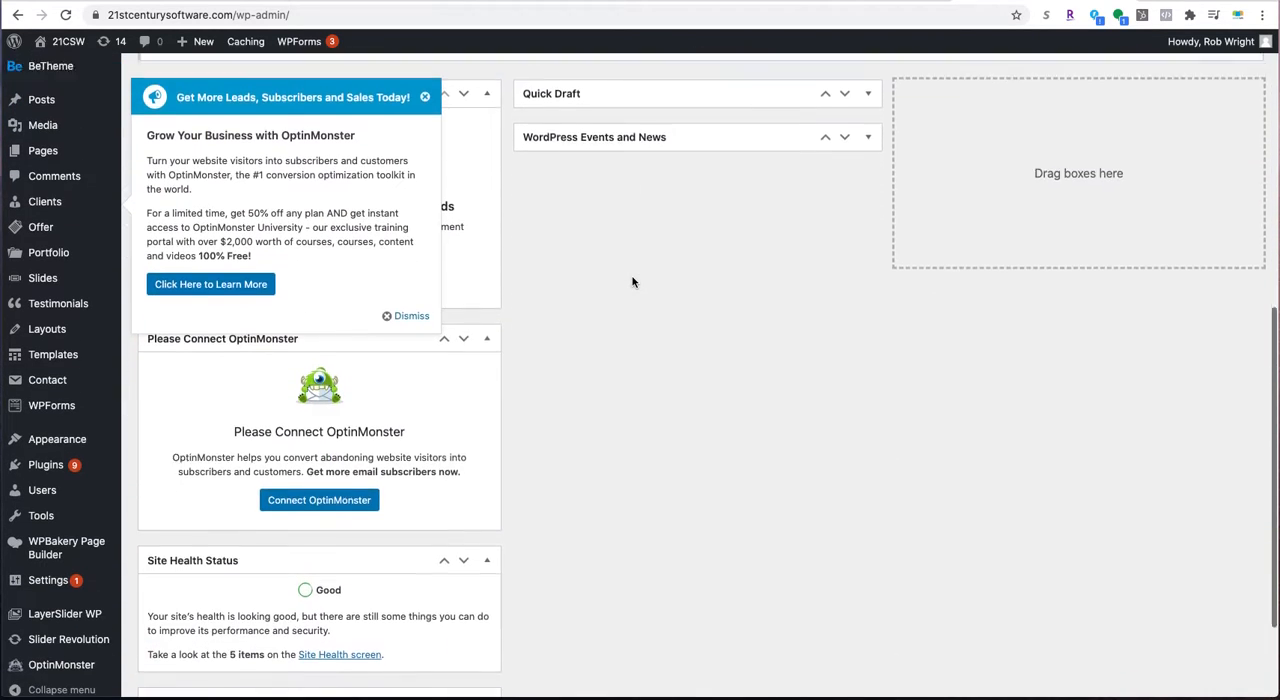
pyautogui.scroll(1, 632, 282)
pyautogui.click(425, 159)
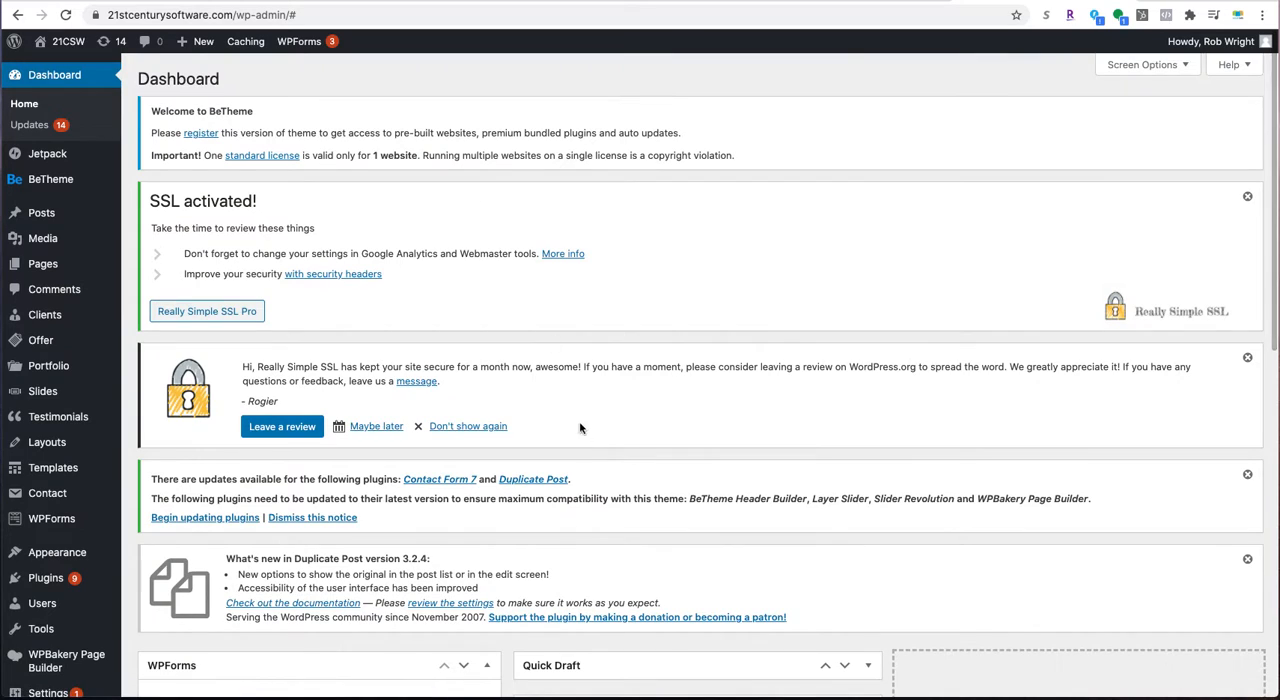
# - Open the Home front page for editing from the site's list of pages
pyautogui.scroll(-6, 554, 466)
pyautogui.scroll(6, 534, 277)
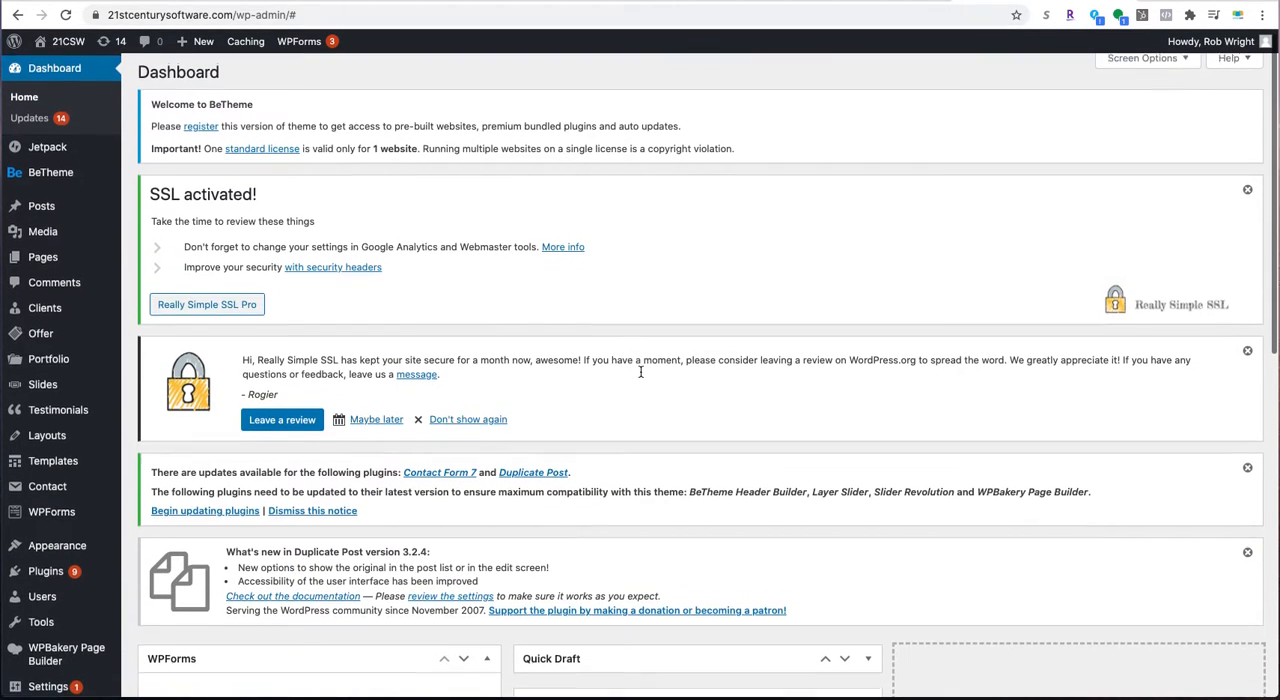
pyautogui.scroll(-2, 637, 369)
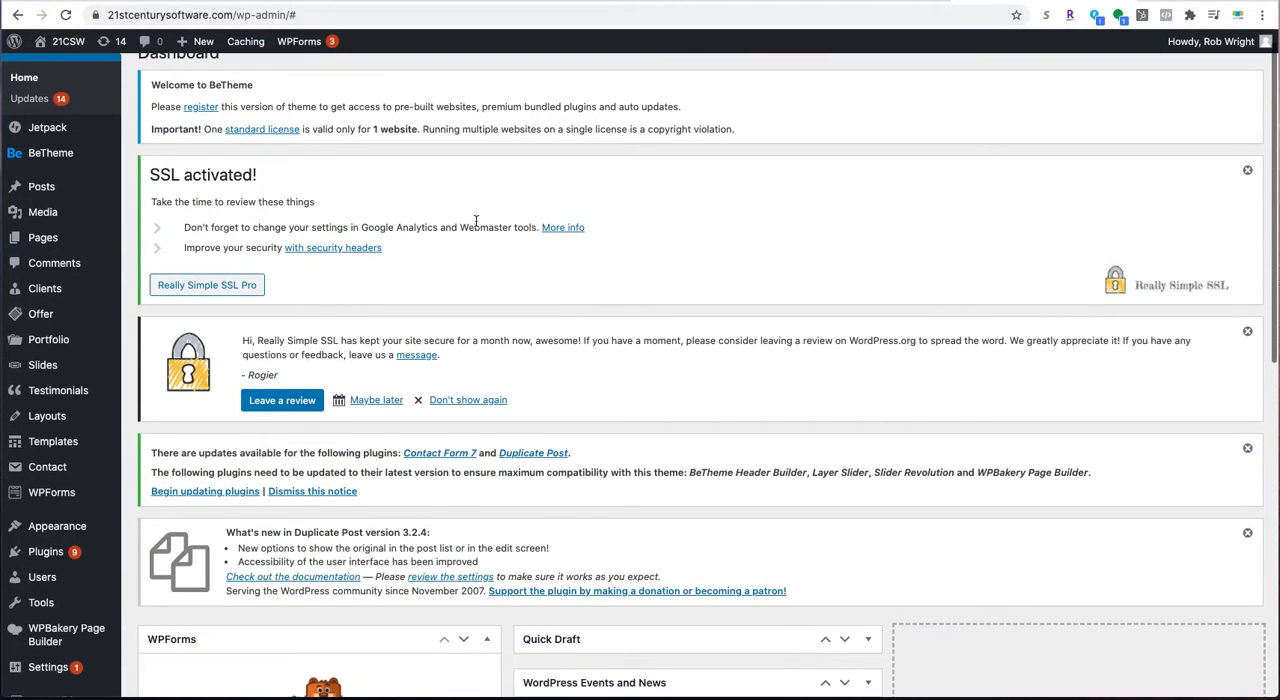
pyautogui.click(41, 238)
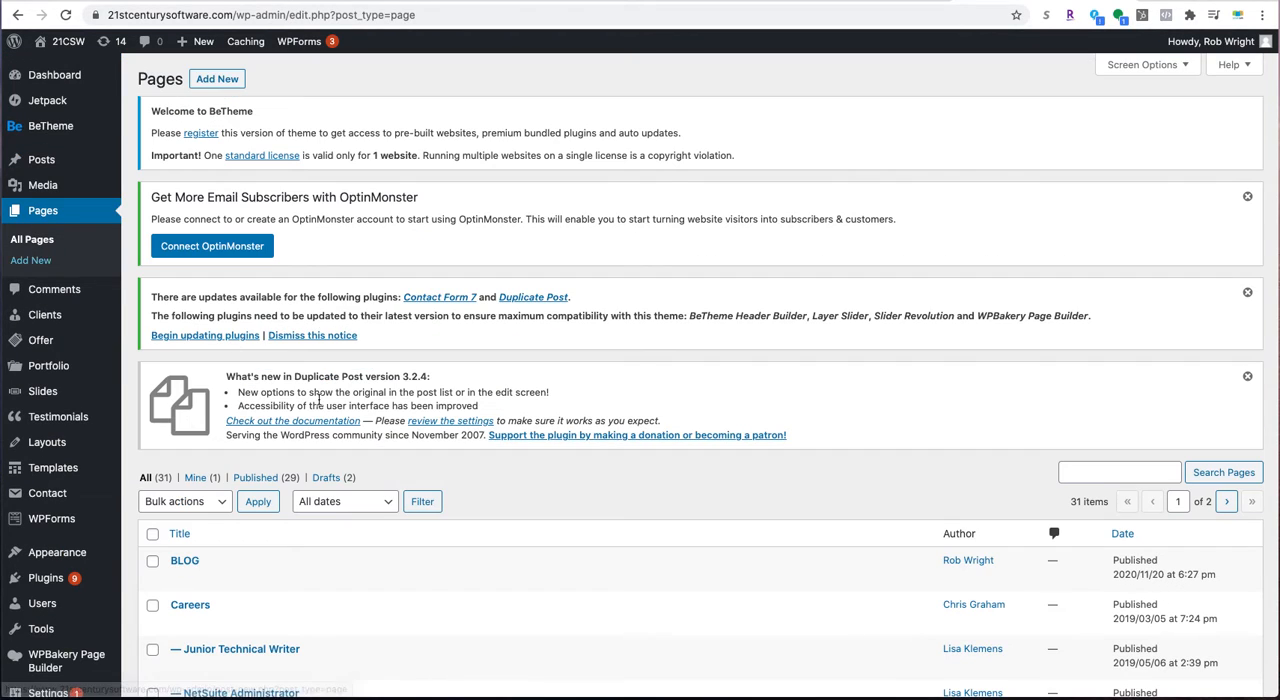
pyautogui.scroll(-5, 430, 487)
pyautogui.scroll(1, 433, 487)
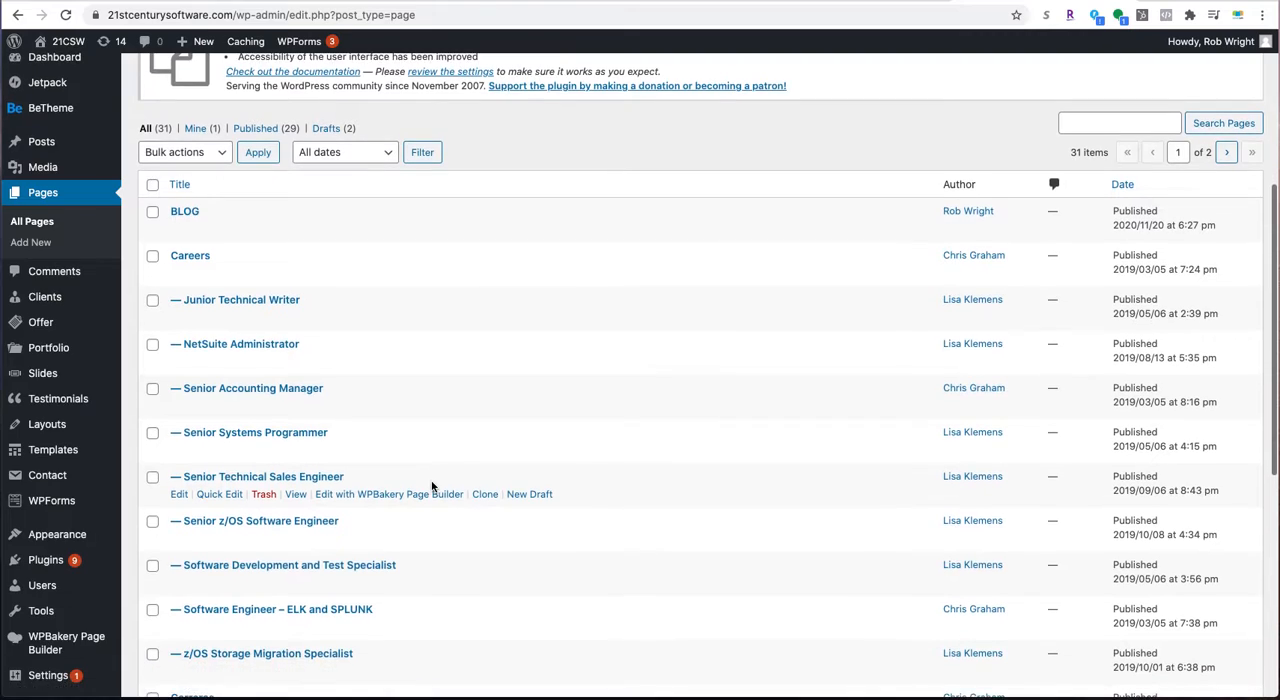
pyautogui.scroll(-5, 432, 487)
pyautogui.scroll(-1, 432, 487)
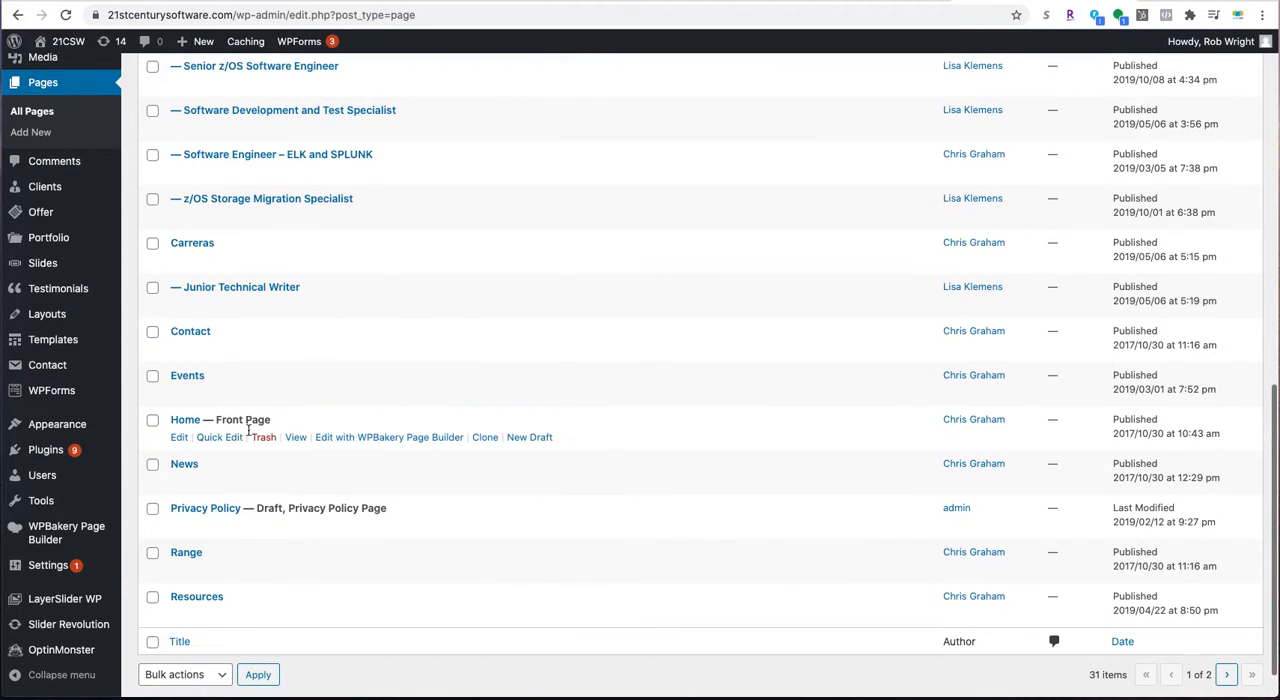
pyautogui.click(177, 440)
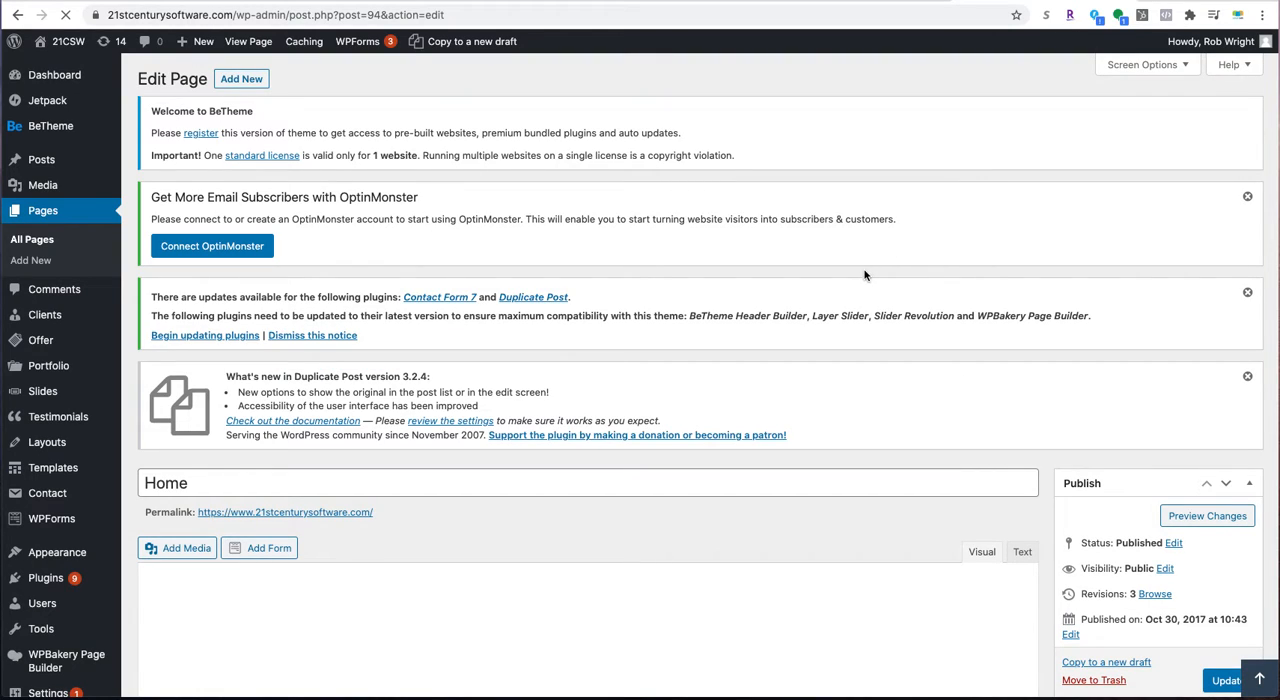
# - Load the live 21stcenturysoftware.com homepage in a new browser tab alongside the Home page editor
pyautogui.scroll(-5, 870, 270)
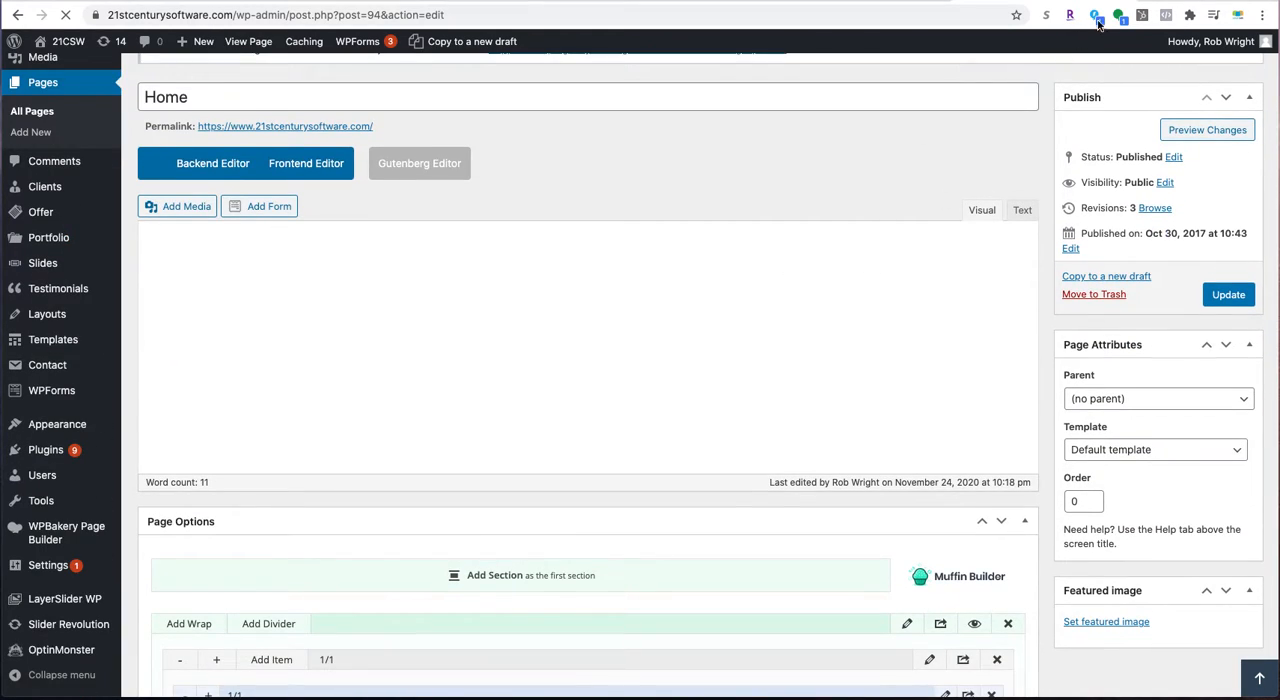
pyautogui.hotkey('ctrl', 't')
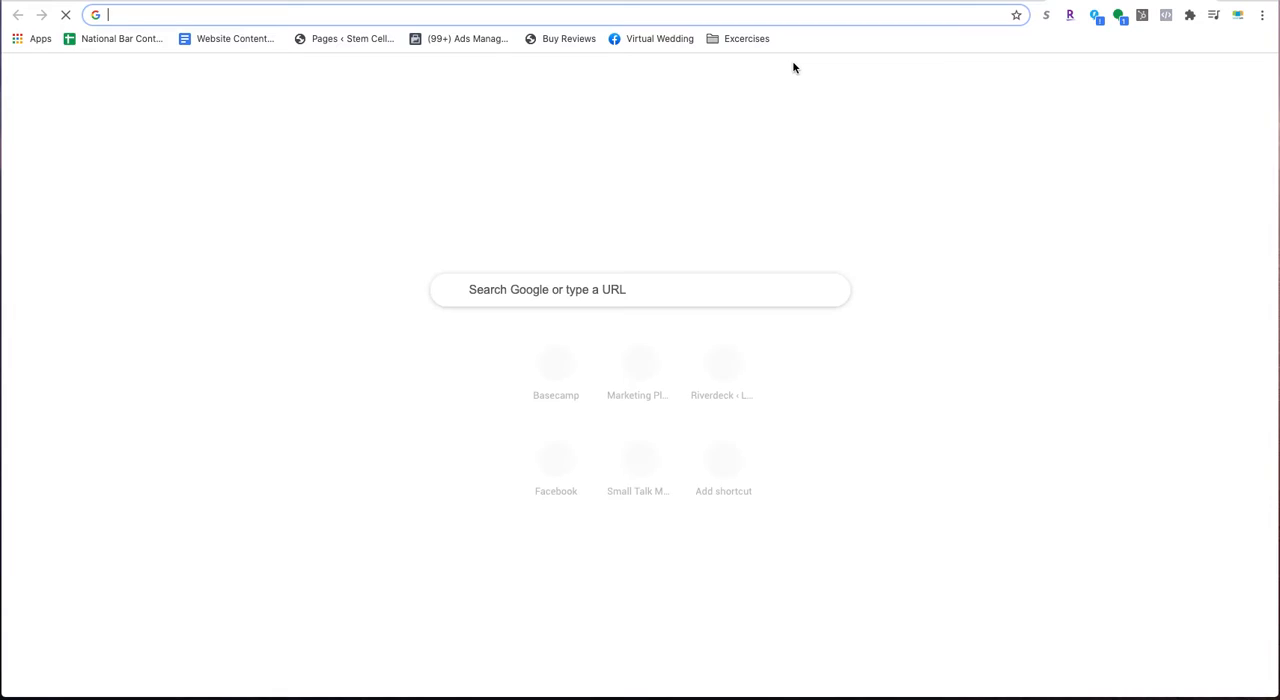
pyautogui.write('21st')
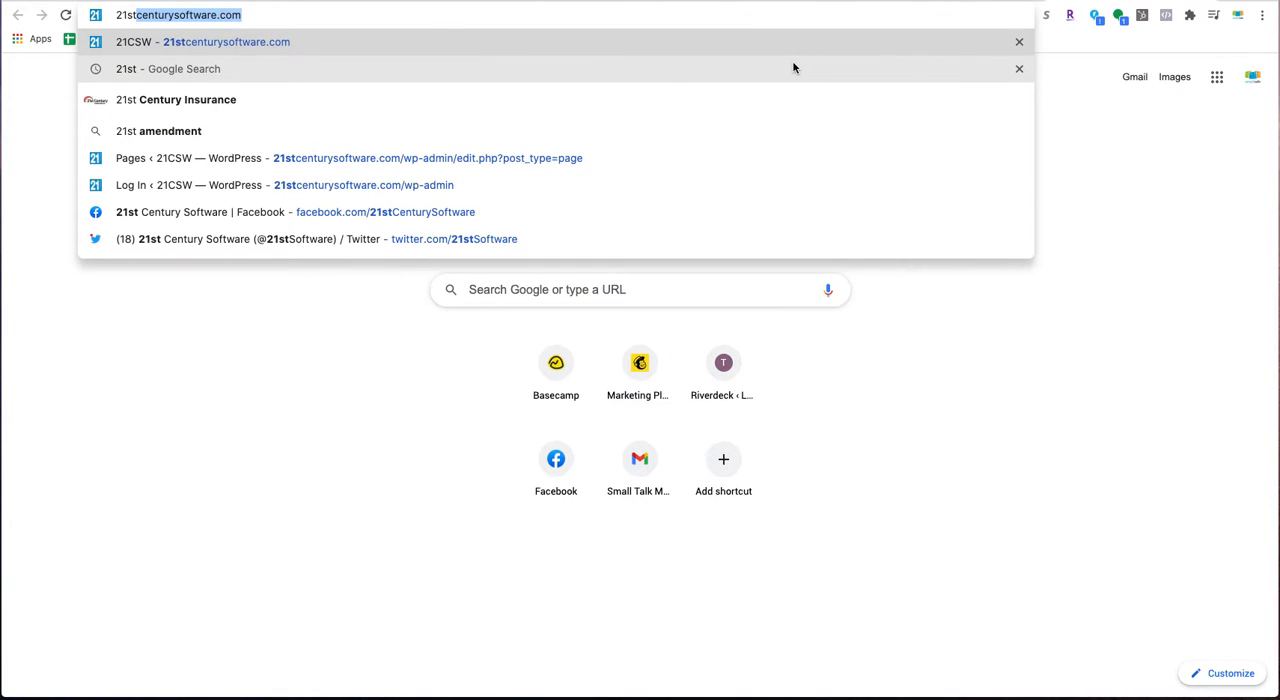
pyautogui.press('Return')
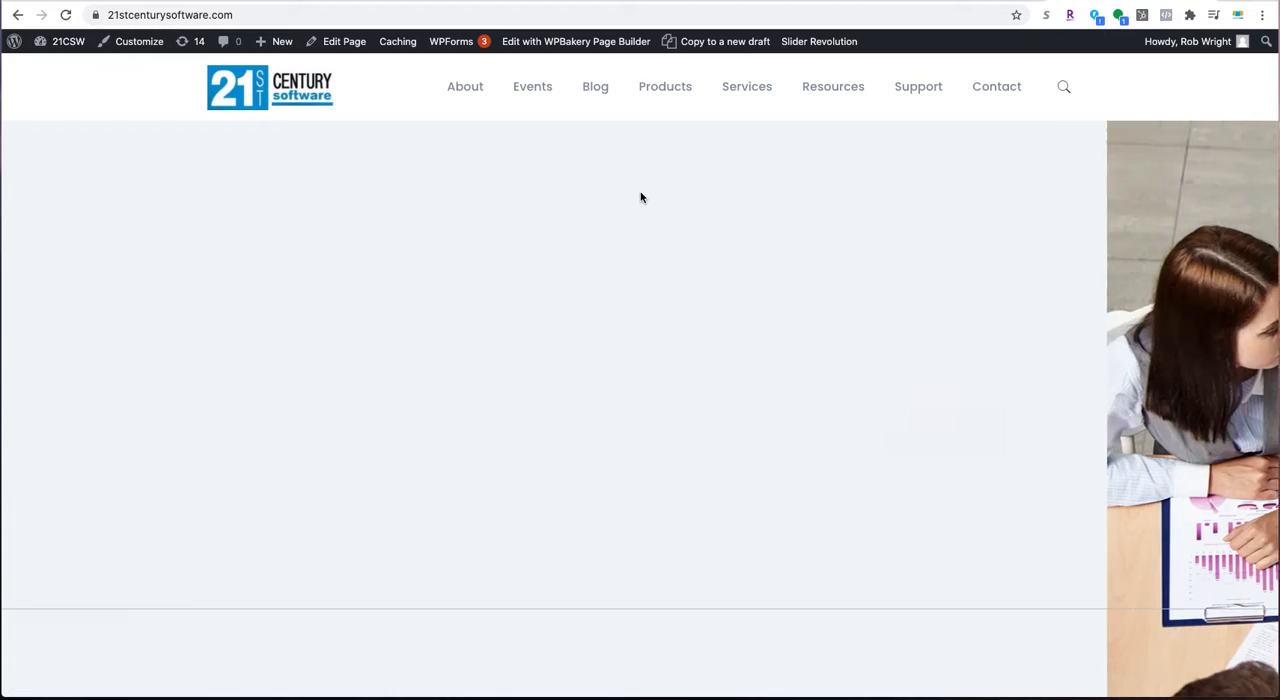
# - Examine the live homepage's events, Reliability, Resiliency and Repeatability cards, and industry news blog section
pyautogui.scroll(-5, 455, 253)
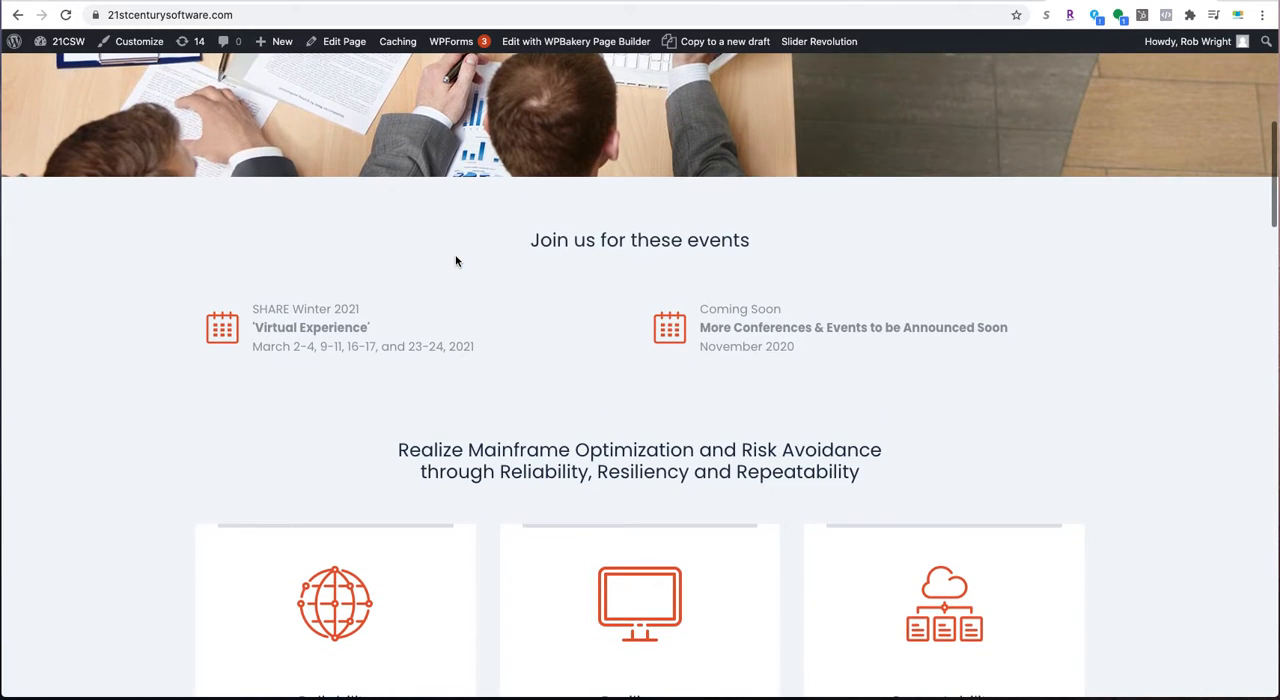
pyautogui.scroll(-1, 455, 261)
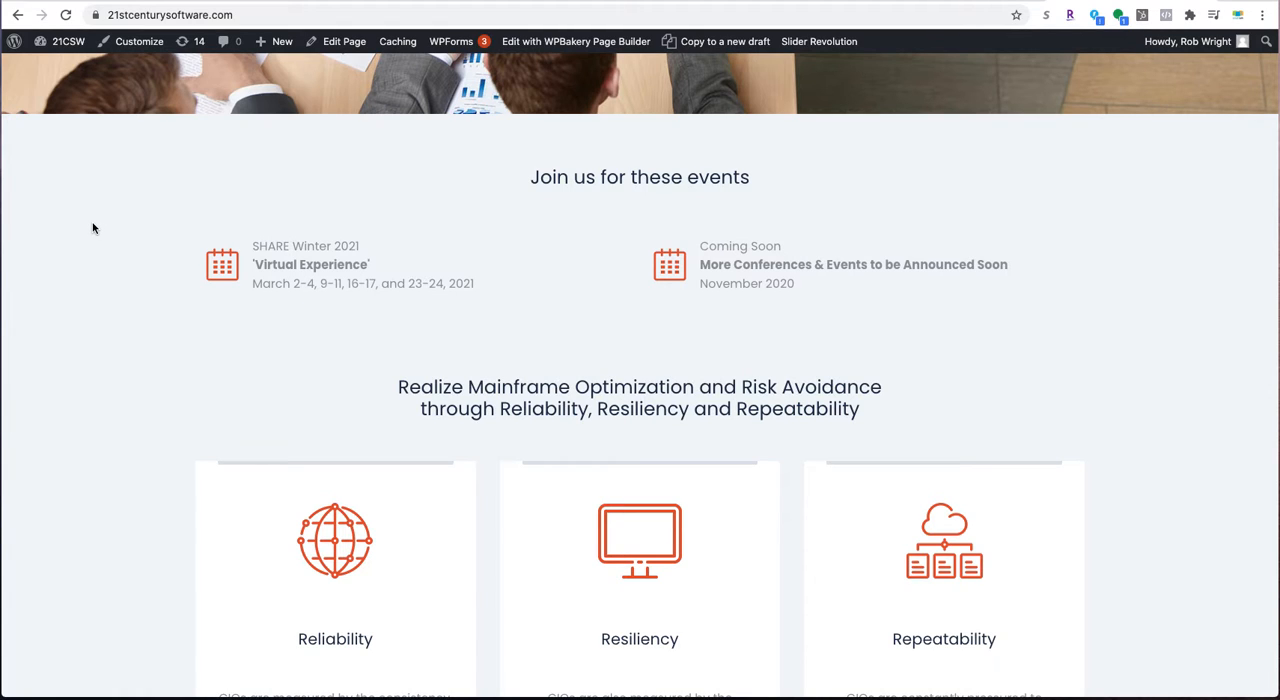
pyautogui.scroll(-1, 93, 228)
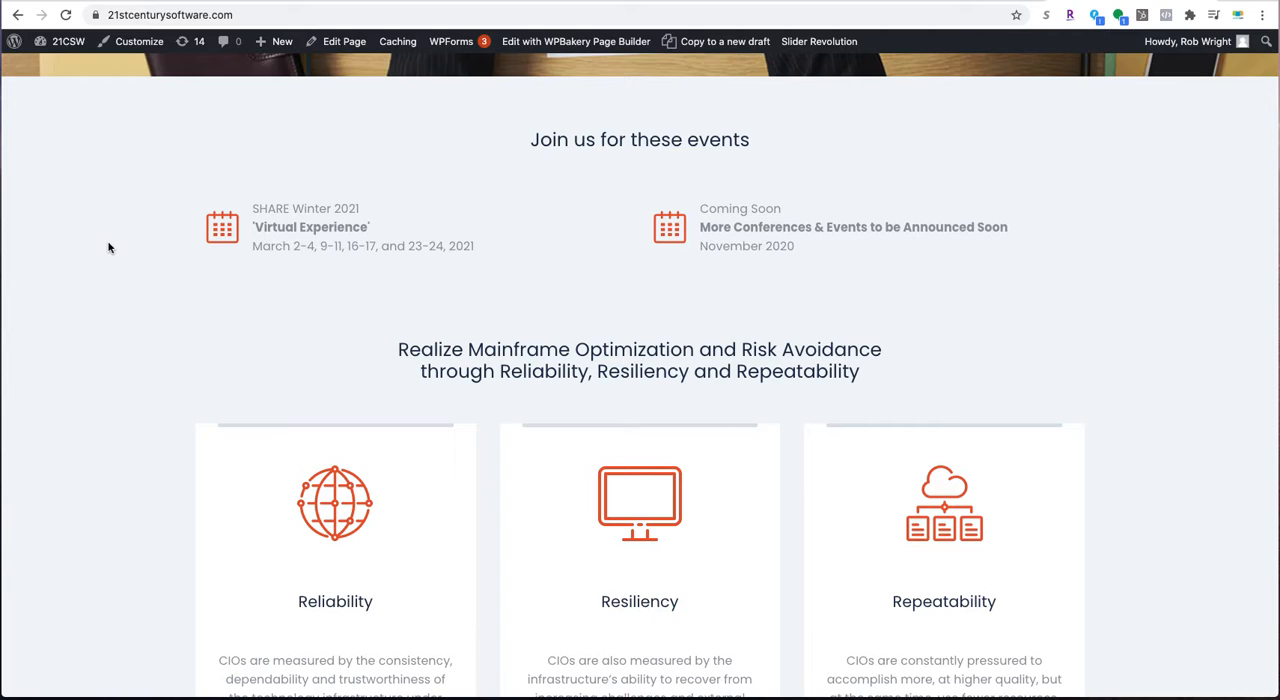
pyautogui.scroll(-1, 117, 248)
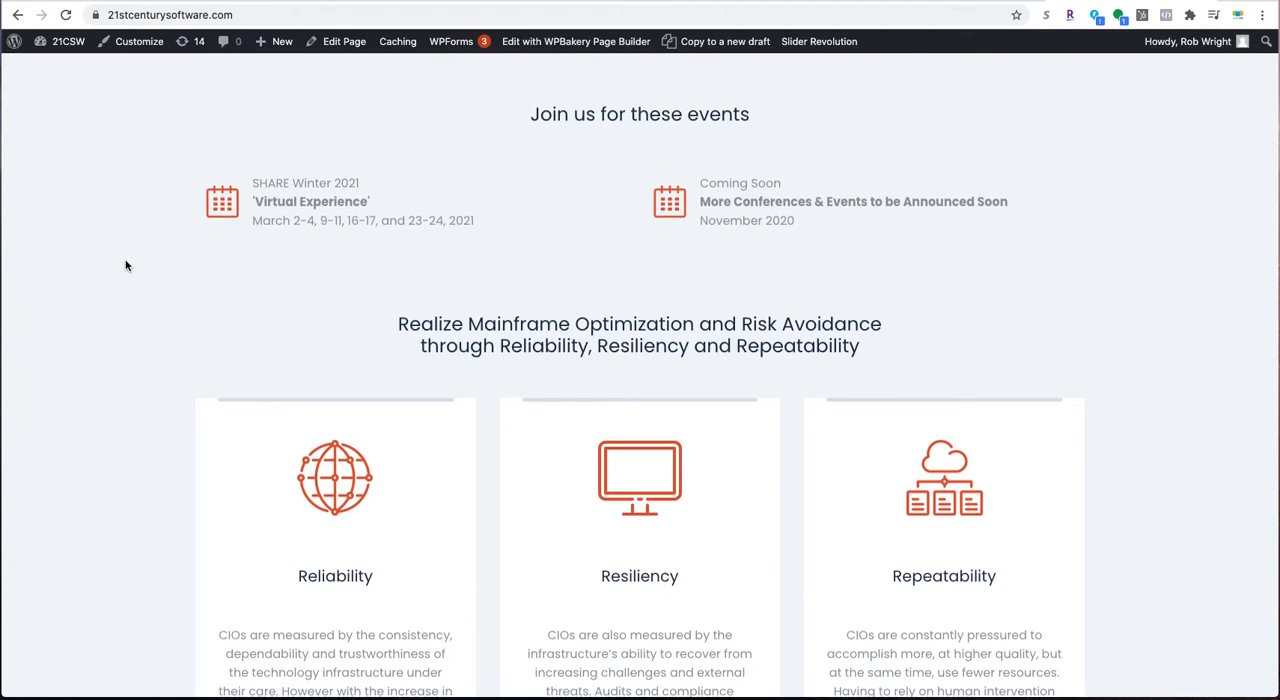
pyautogui.scroll(-20, 128, 258)
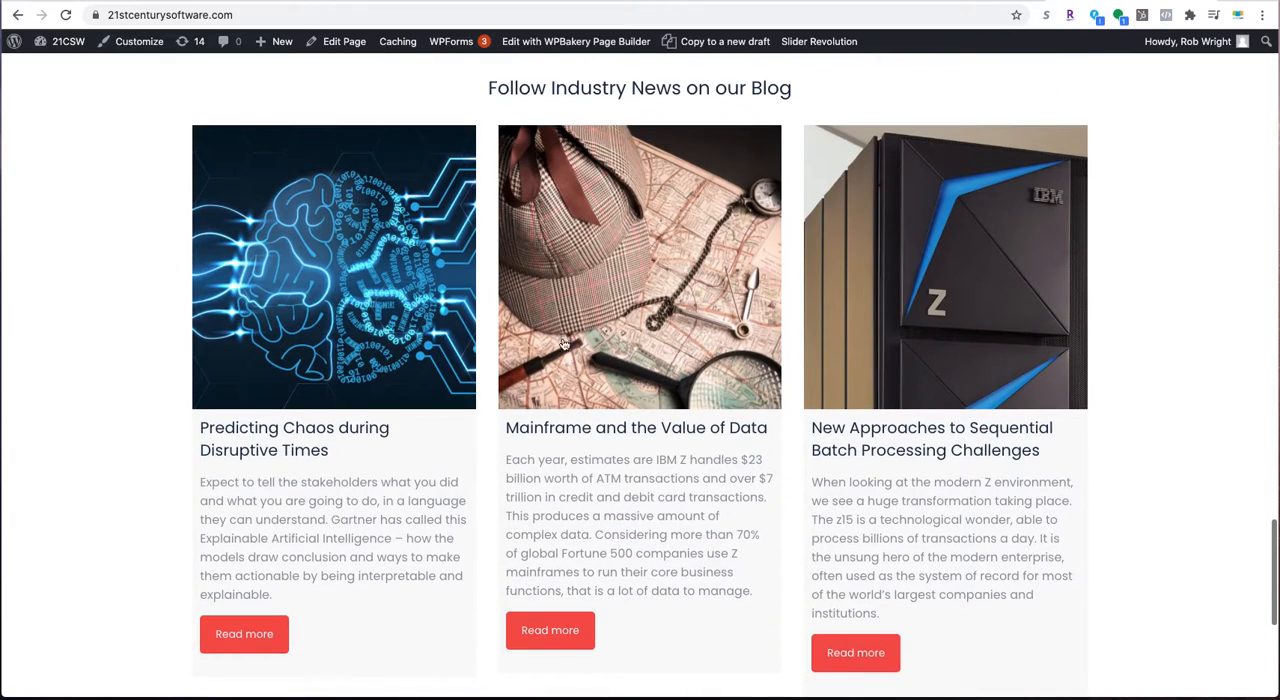
pyautogui.scroll(-3, 214, 369)
pyautogui.scroll(15, 222, 369)
pyautogui.scroll(10, 222, 369)
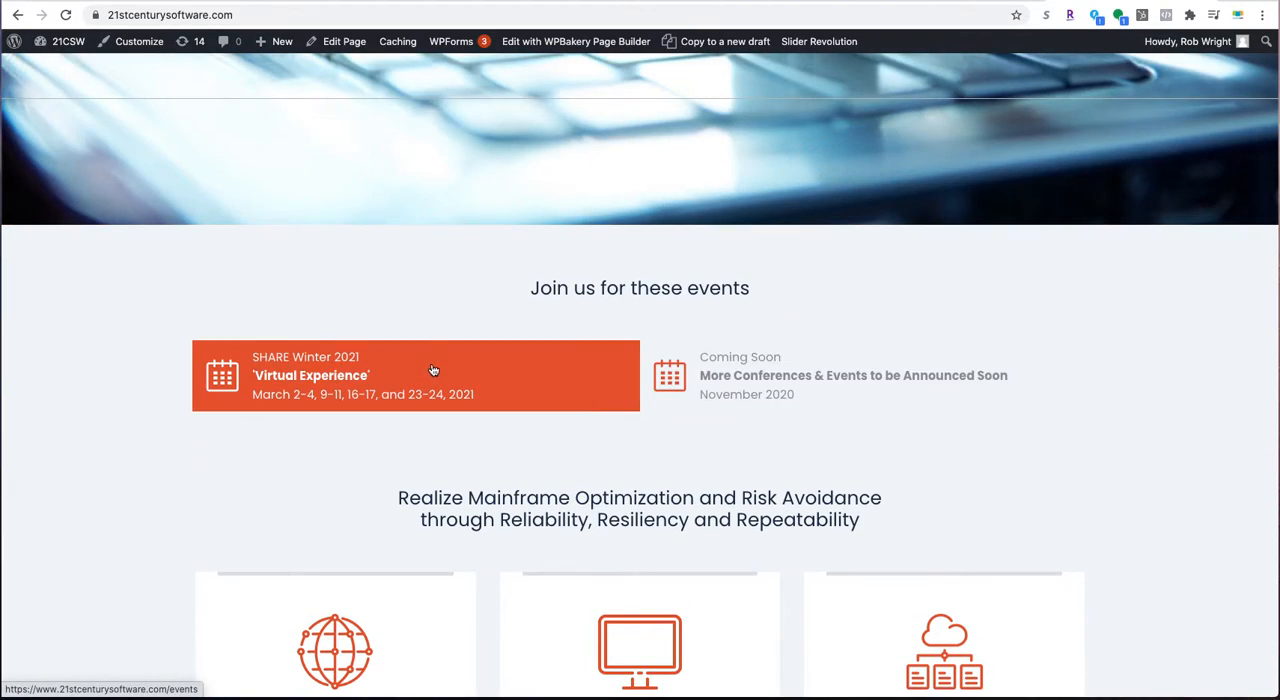
pyautogui.scroll(-1, 795, 365)
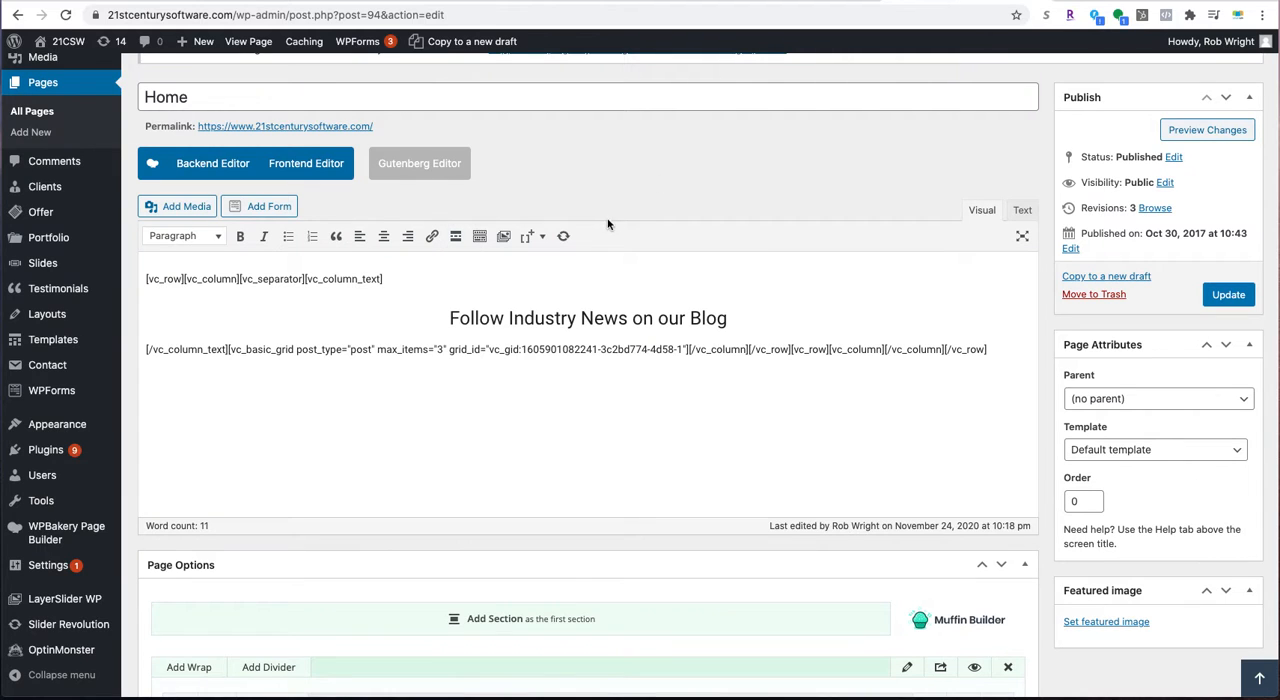
# - Switch the Home page to WPBakery's backend editor and review the Muffin Builder items in the page options
pyautogui.scroll(4, 607, 224)
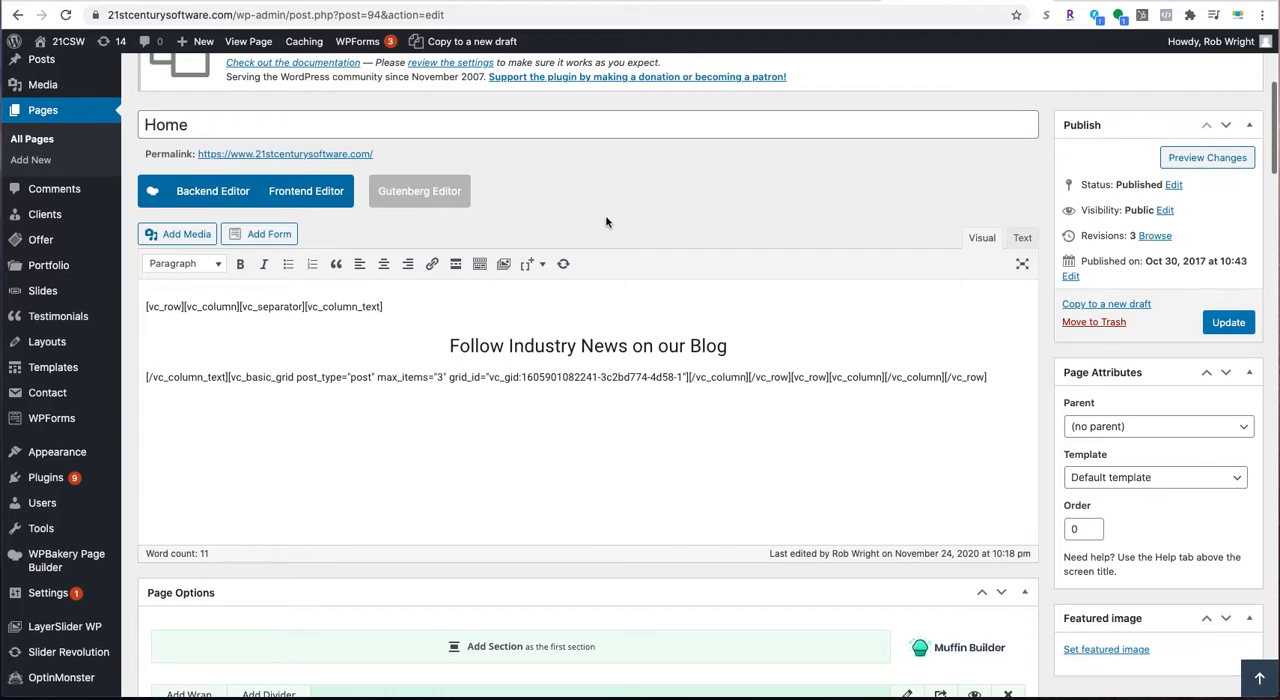
pyautogui.scroll(3, 636, 174)
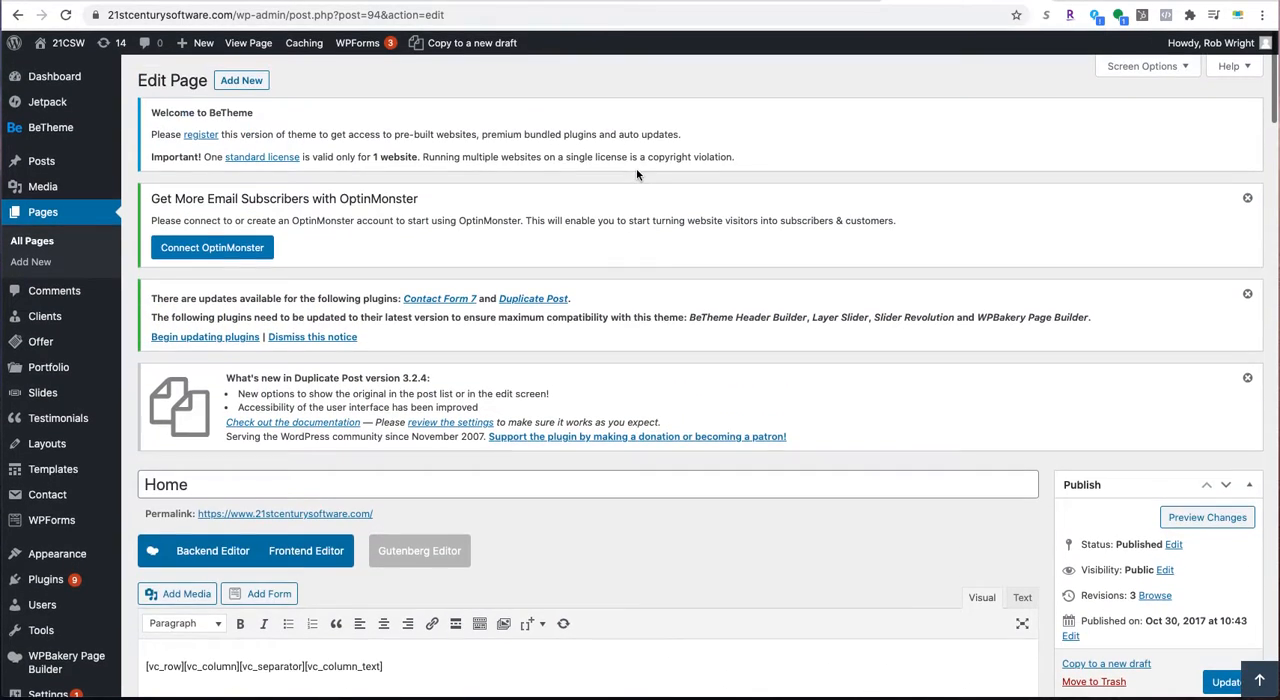
pyautogui.scroll(-4, 181, 358)
pyautogui.click(192, 345)
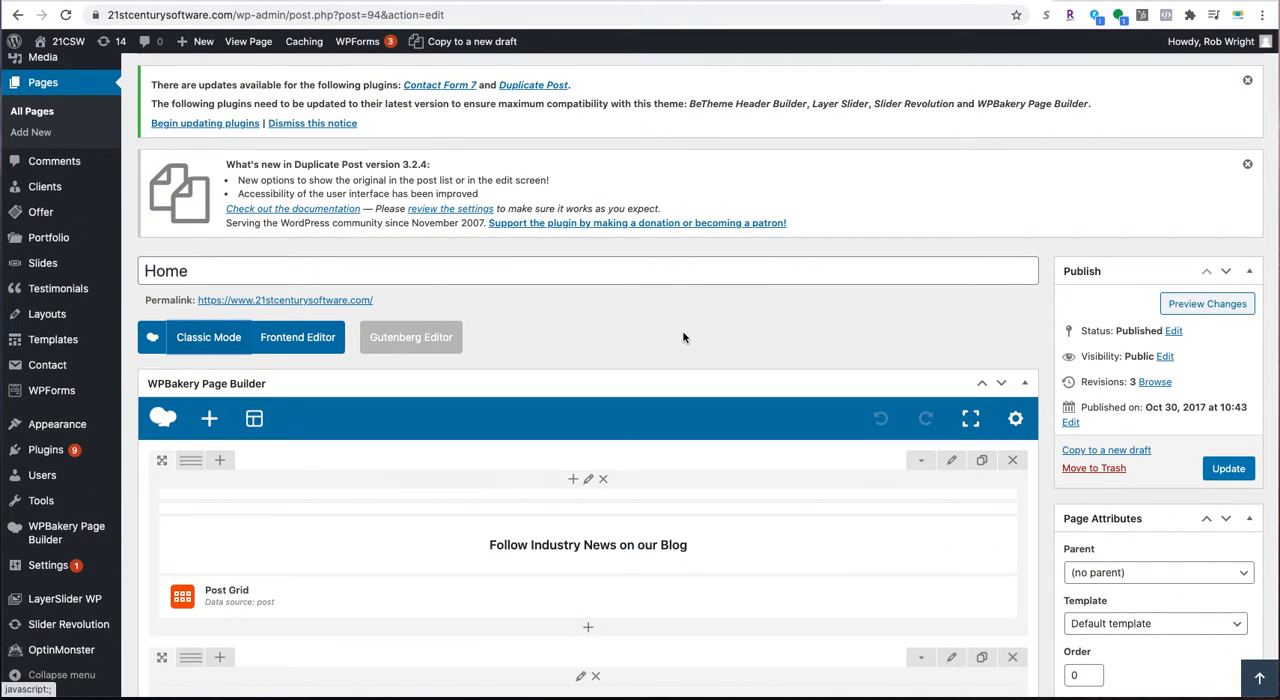
pyautogui.scroll(-4, 683, 332)
pyautogui.scroll(-9, 640, 474)
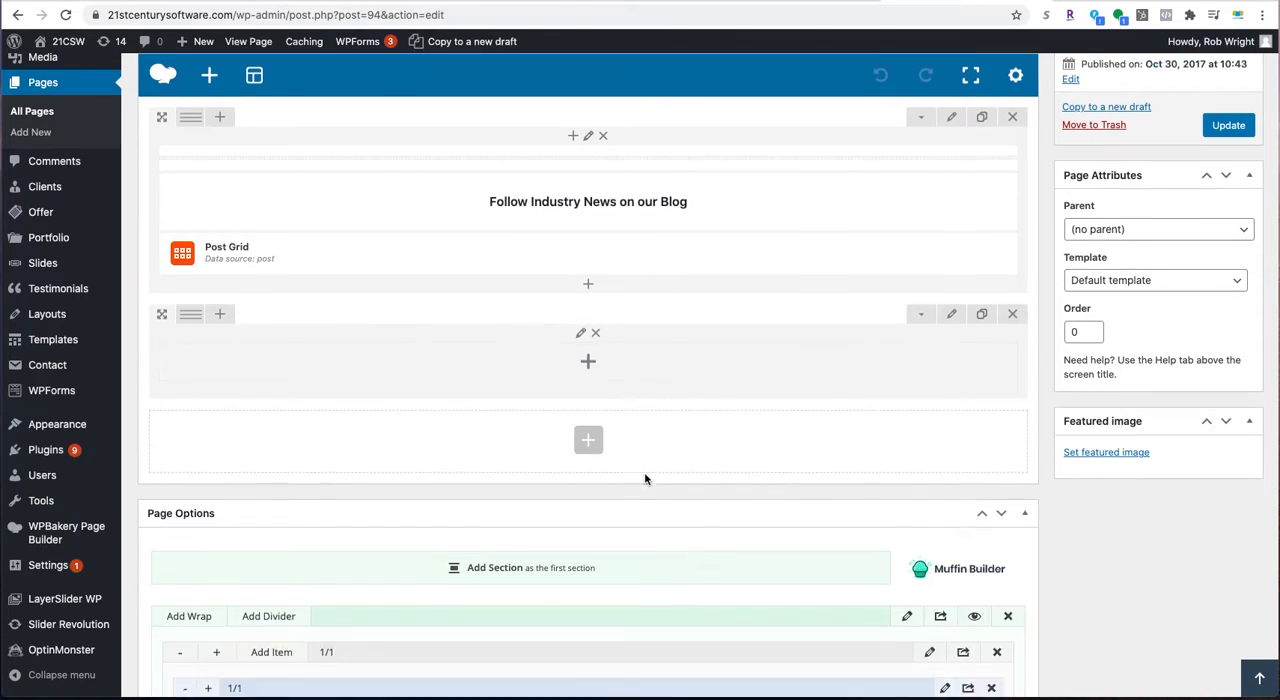
pyautogui.scroll(-2, 645, 474)
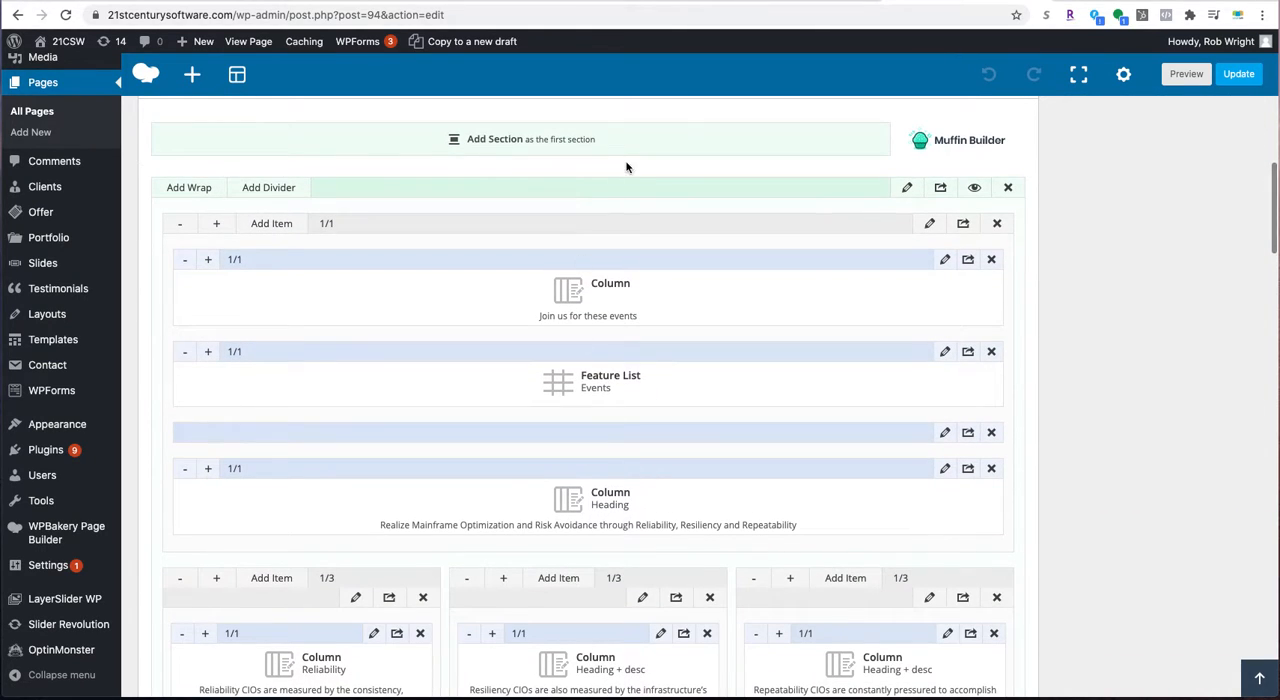
# - Close the duplicate Home page editor tab without saving and return to the remaining editor
pyautogui.click(872, 0)
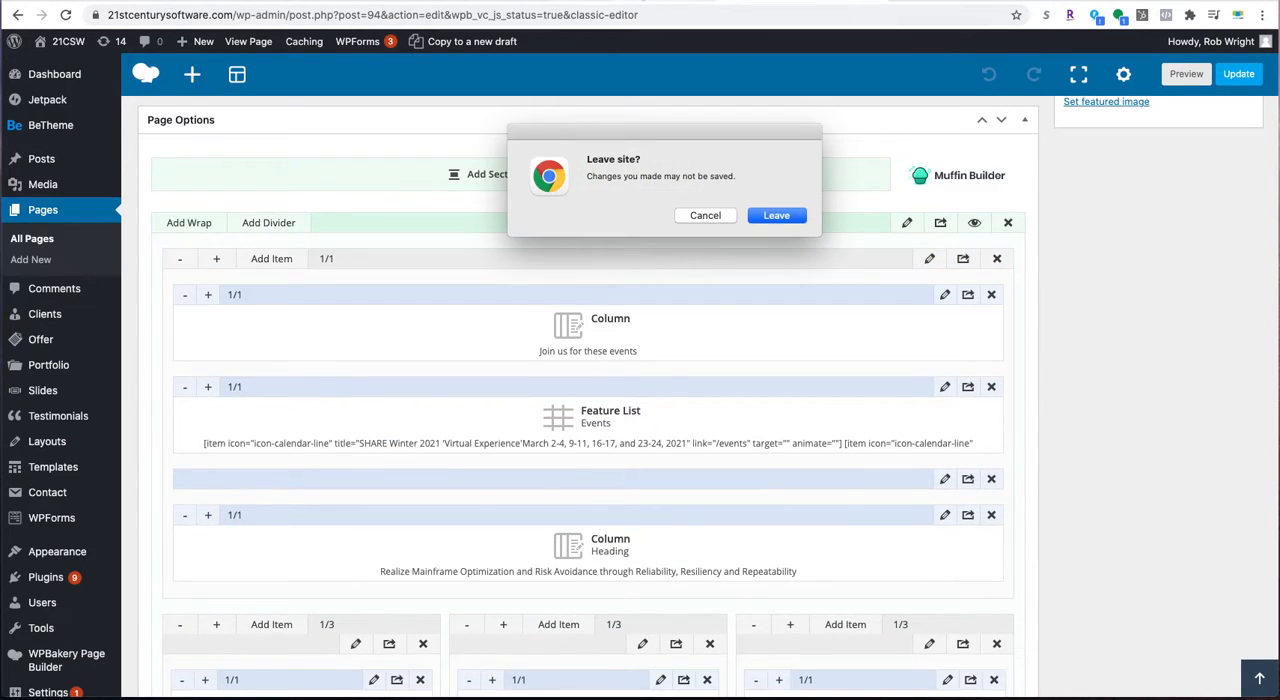
pyautogui.click(772, 216)
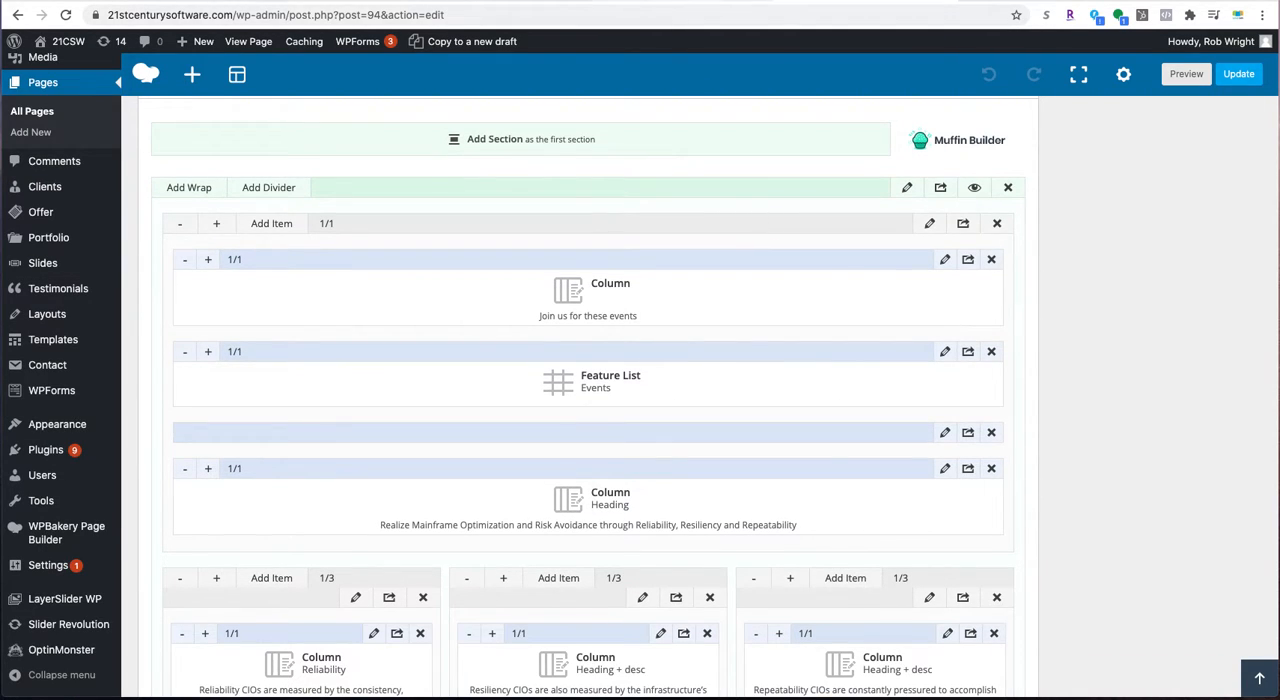
pyautogui.click(687, 1)
pyautogui.click(763, 3)
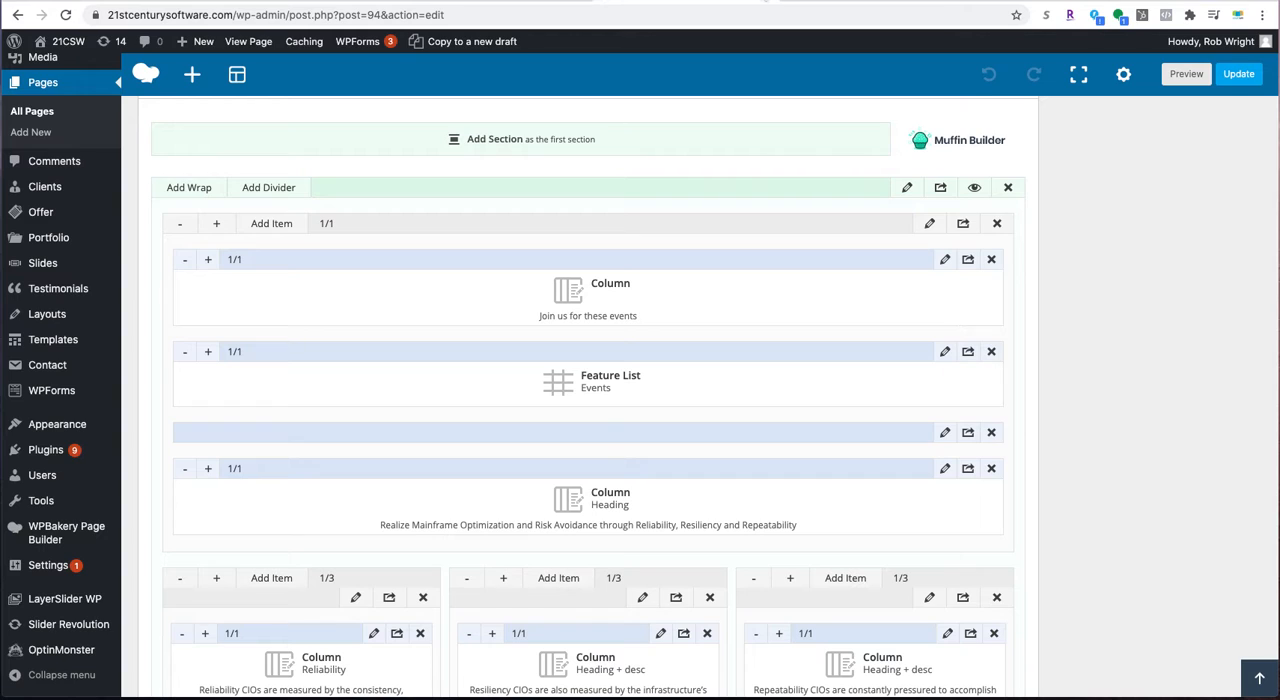
# - Compare the Muffin Builder's "Join us for these events" items with the same section on the live homepage
pyautogui.scroll(-1, 646, 284)
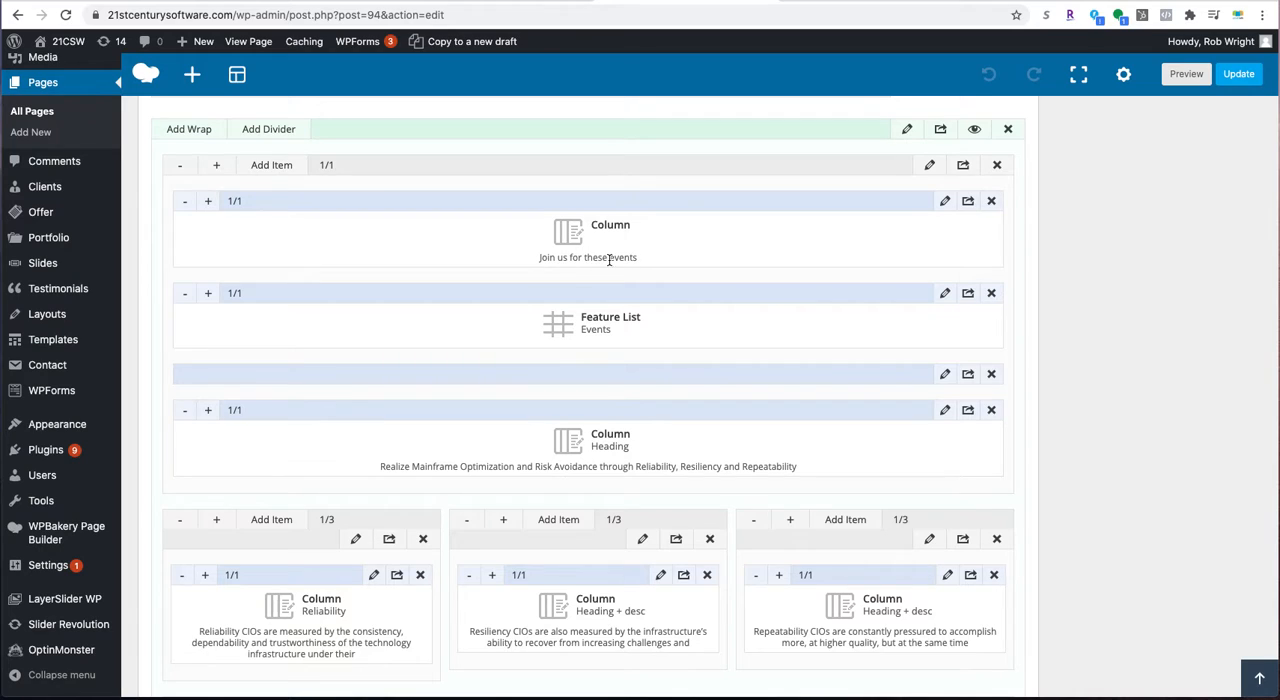
pyautogui.click(835, 1)
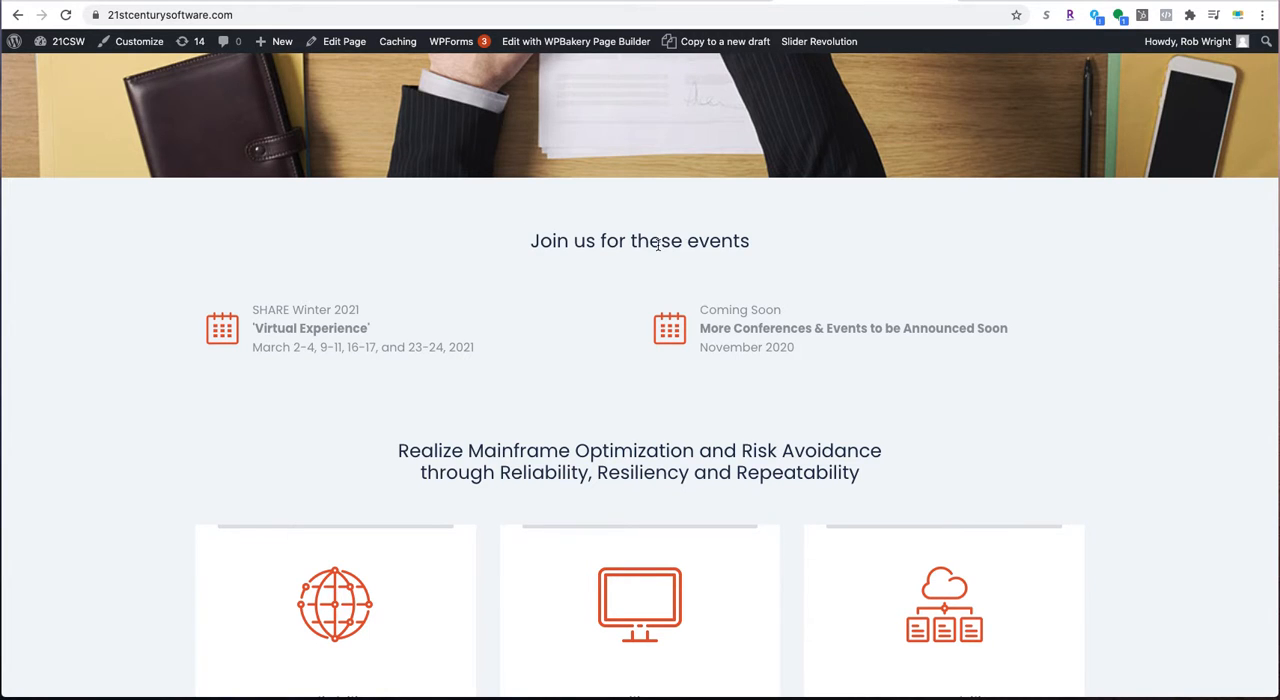
# - Open the Events Feature List in the Home page editor and examine its item shortcodes and calendar icon attribute
pyautogui.click(687, 3)
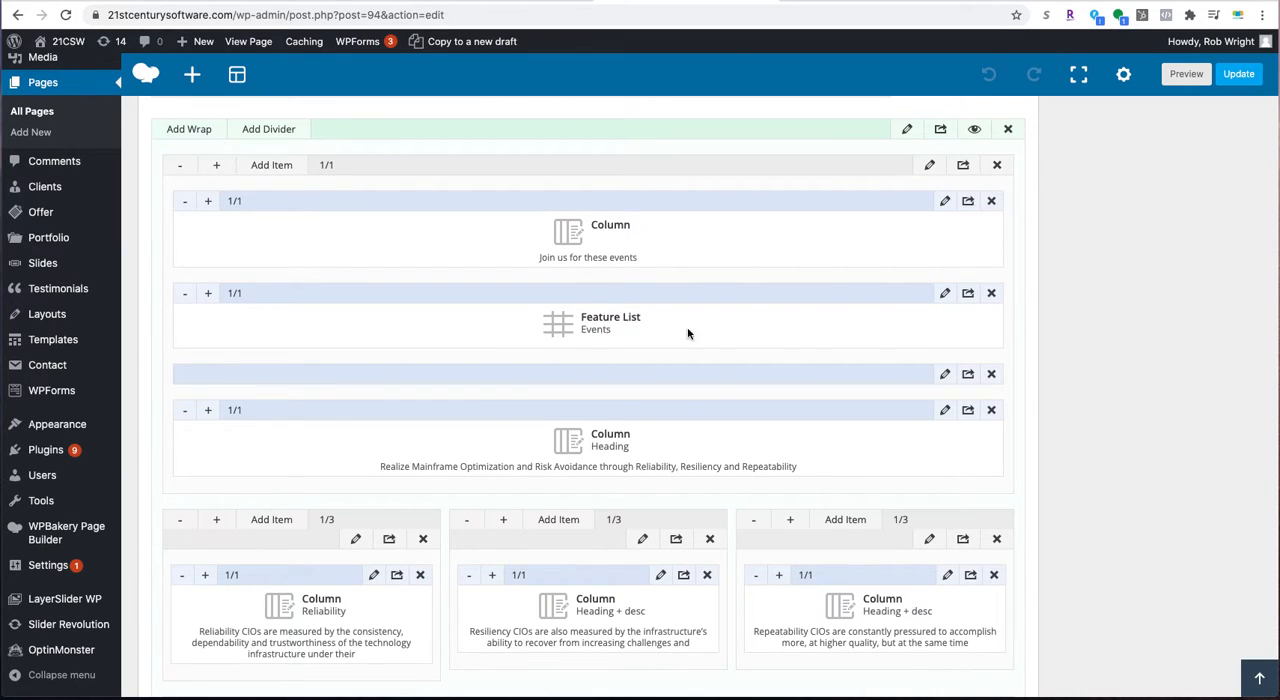
pyautogui.click(943, 294)
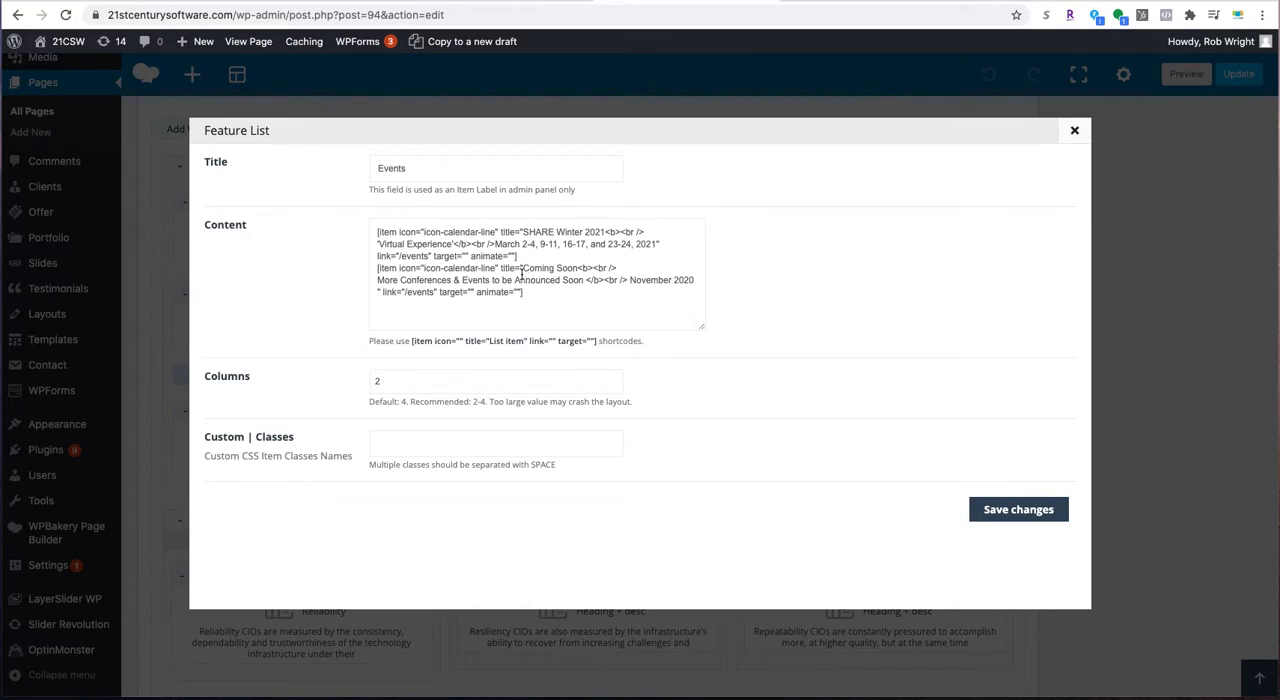
pyautogui.moveTo(375, 233); pyautogui.dragTo(543, 300)
pyautogui.click(541, 308)
pyautogui.moveTo(496, 270); pyautogui.dragTo(424, 272)
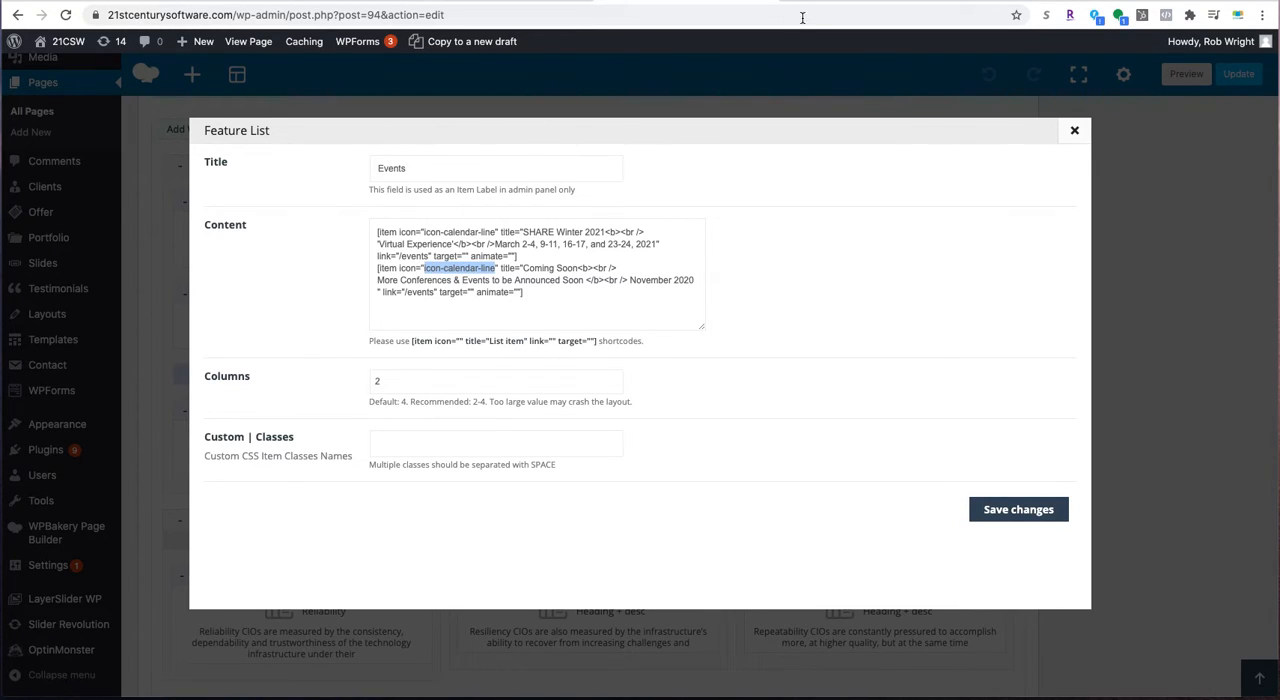
# - Compare the Feature List's icon and title attributes with the event entries on the live homepage
pyautogui.click(828, 1)
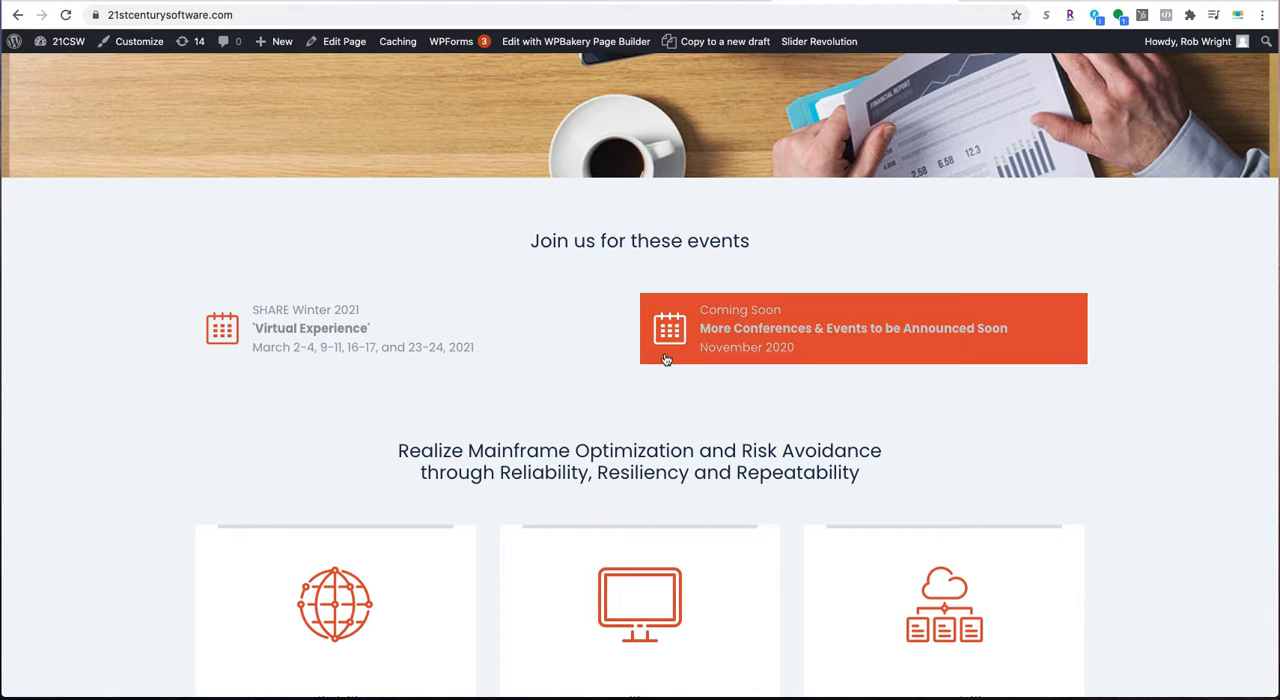
pyautogui.click(640, 2)
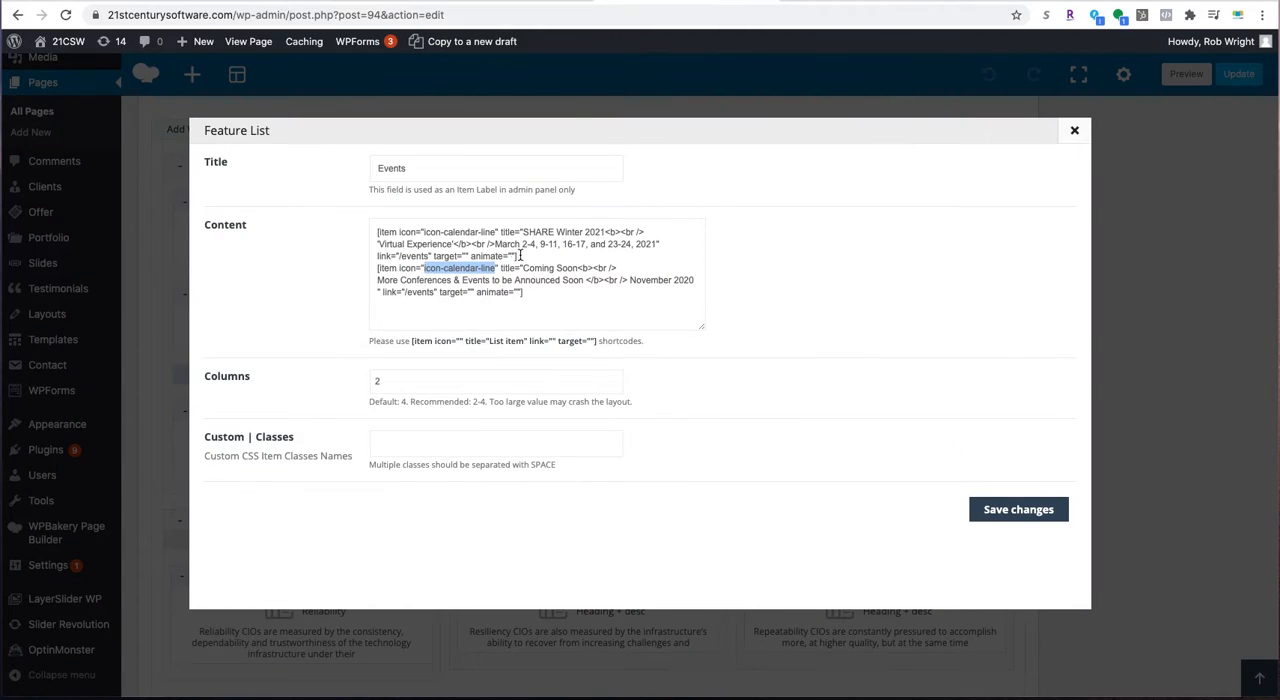
pyautogui.click(536, 269)
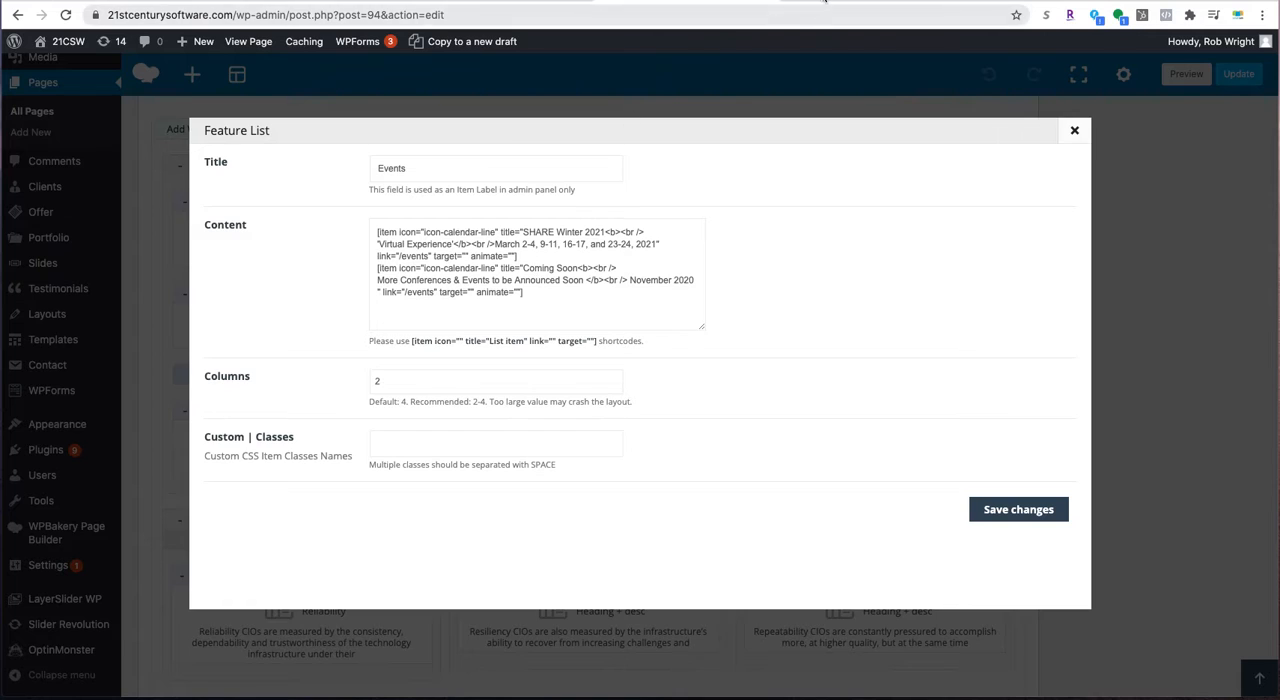
pyautogui.click(800, 2)
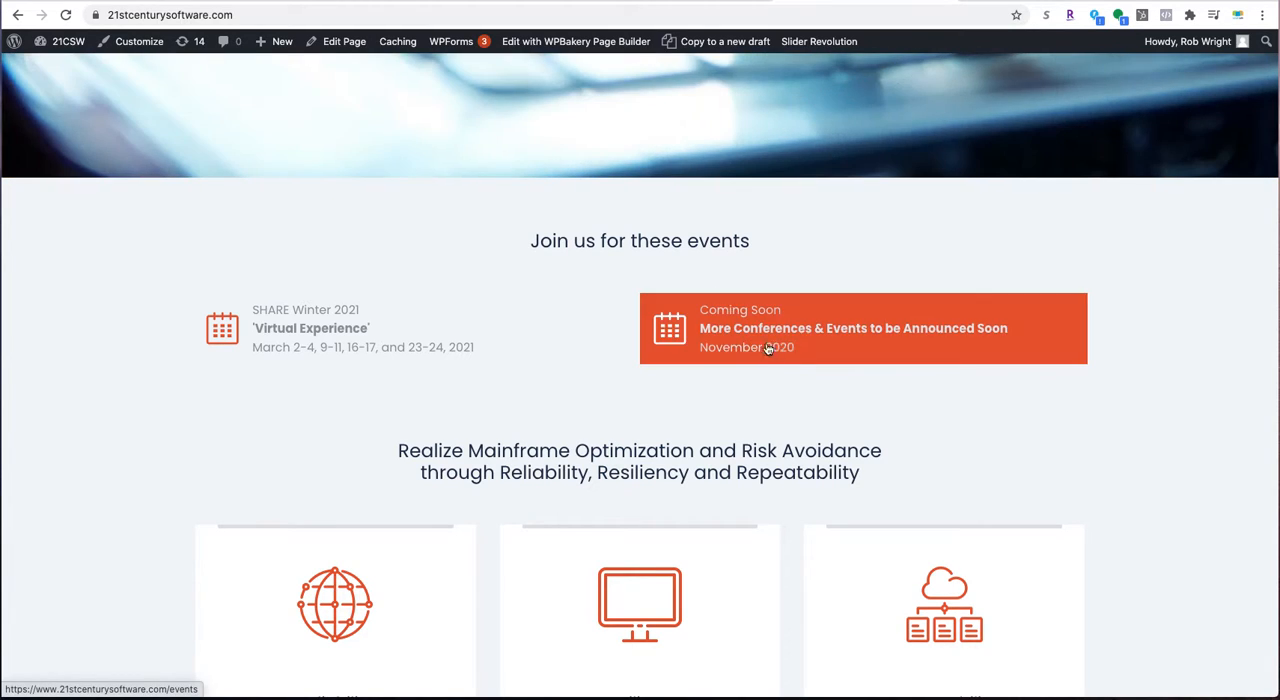
pyautogui.click(652, 3)
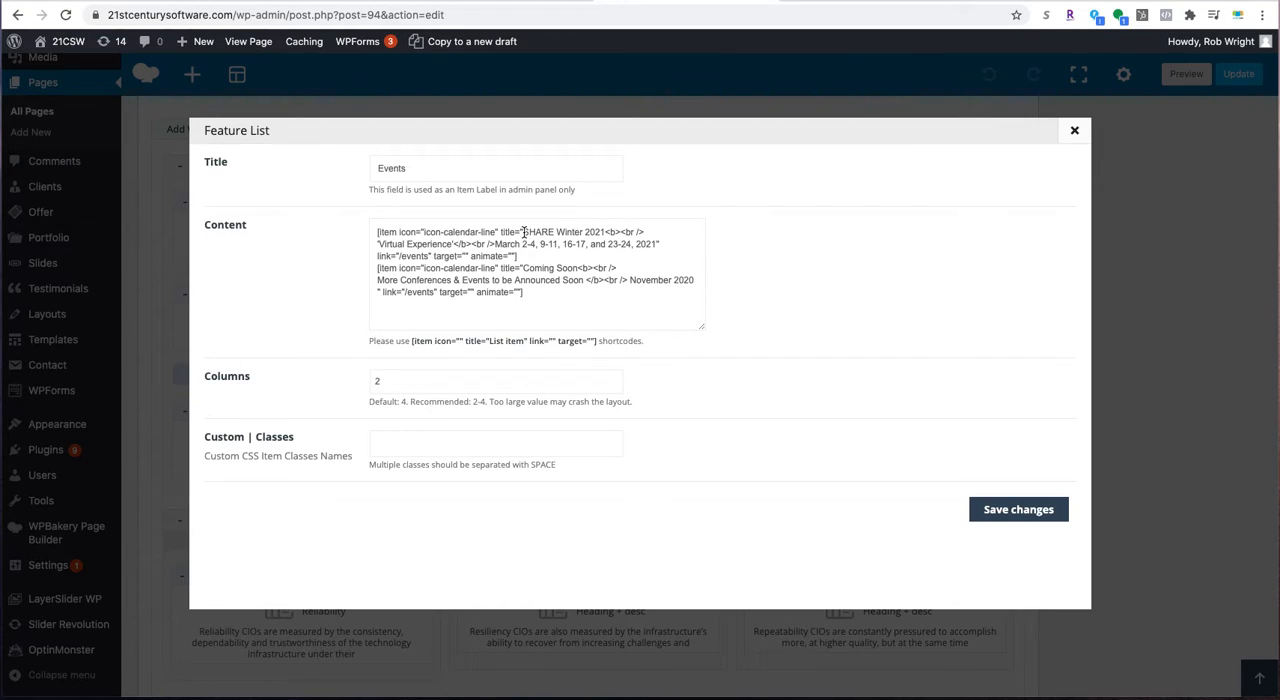
pyautogui.moveTo(523, 233); pyautogui.dragTo(605, 233)
pyautogui.click(540, 299)
# - Duplicate the "Coming Soon" item shortcode at the end of the content and set the columns to 3
pyautogui.moveTo(533, 295); pyautogui.dragTo(371, 269)
pyautogui.press('super+c')
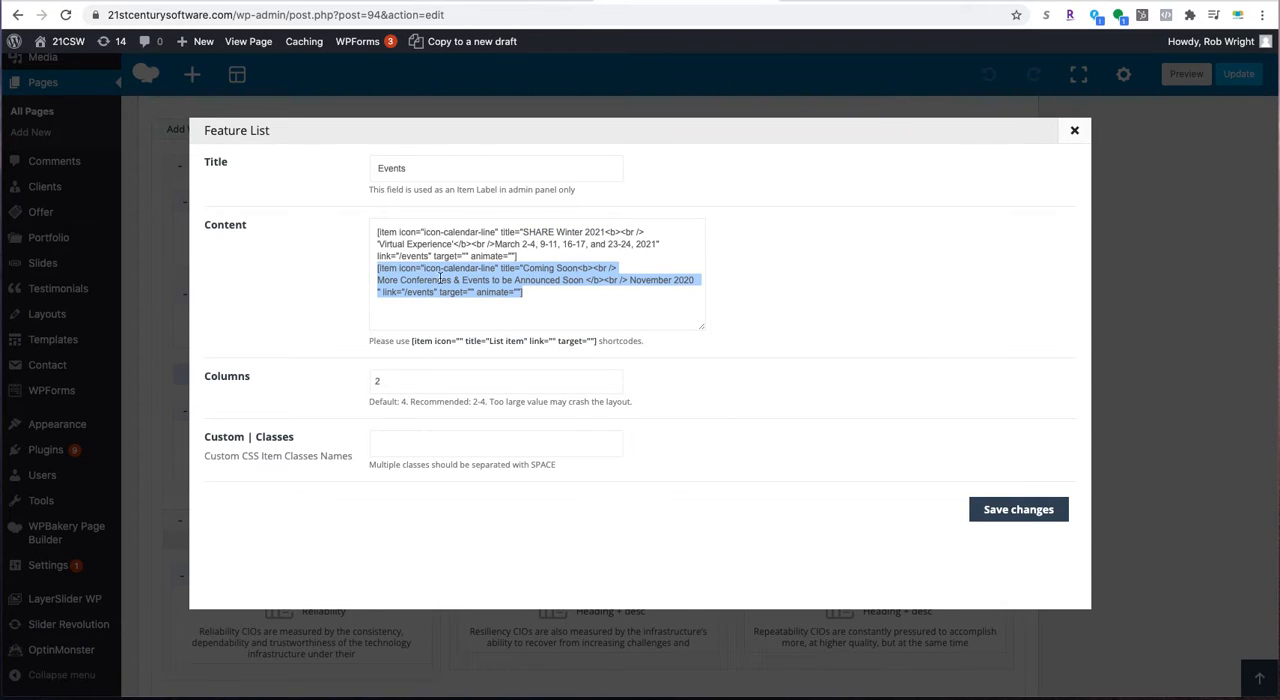
pyautogui.click(549, 296)
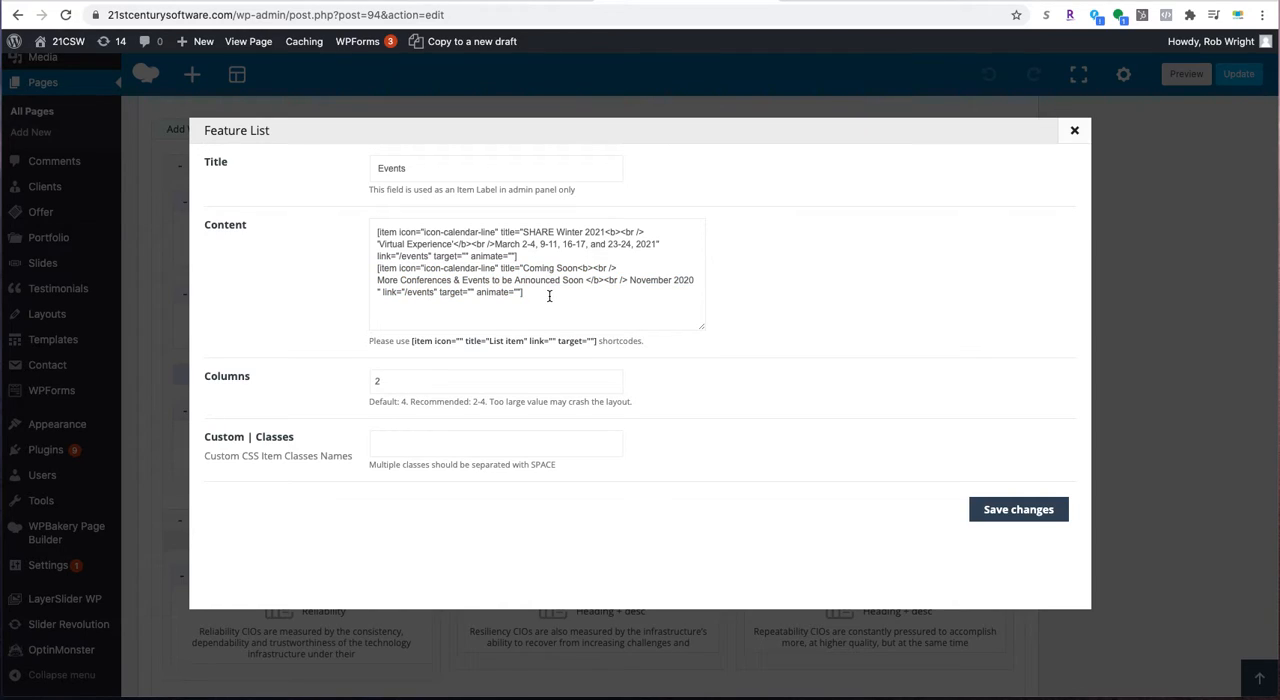
pyautogui.press('super+v')
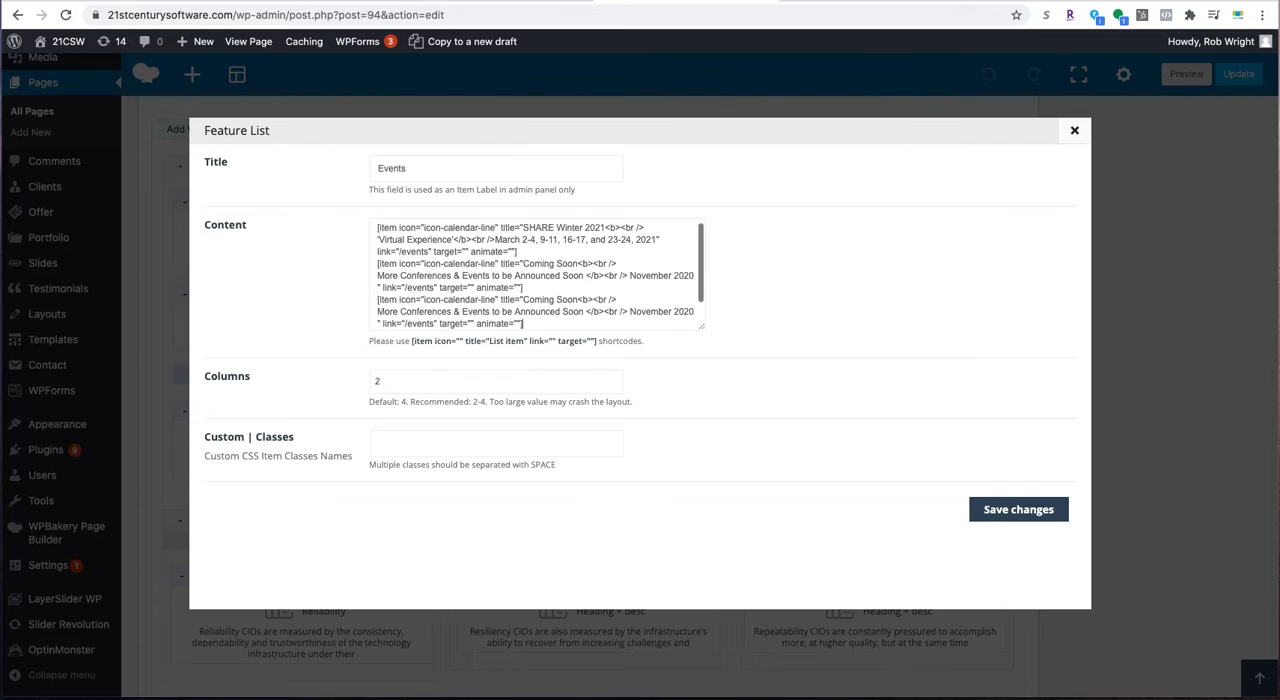
pyautogui.click(401, 386)
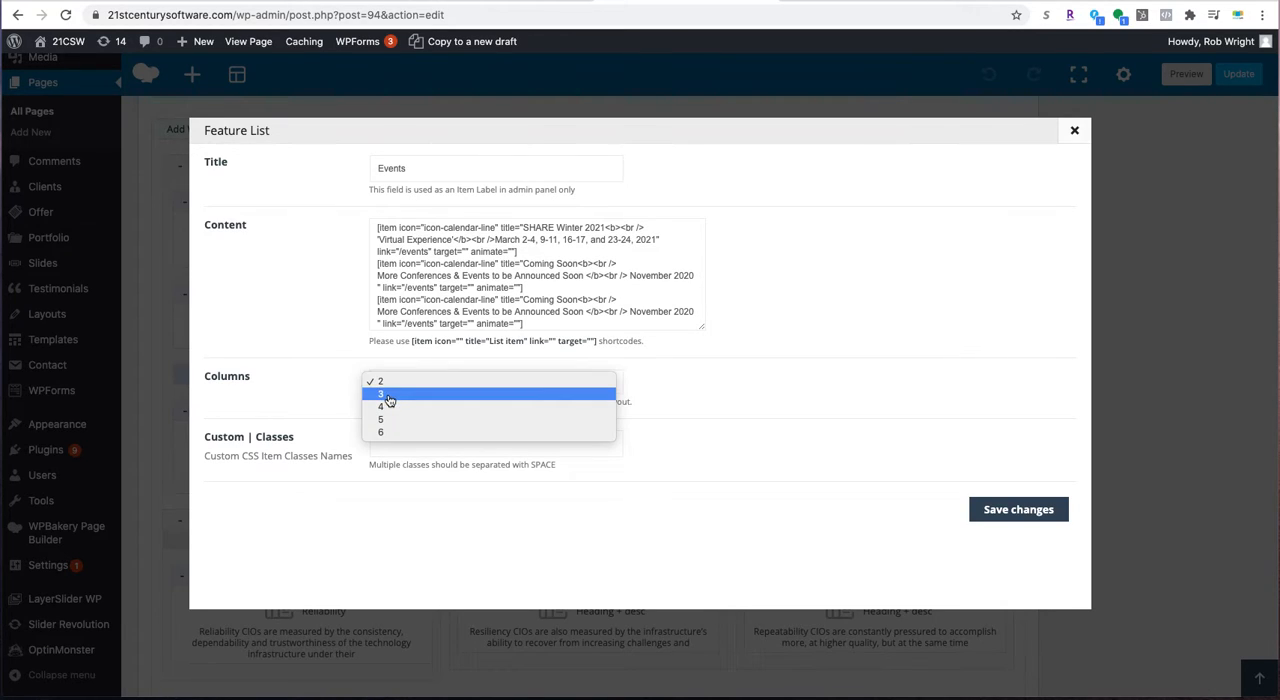
pyautogui.click(372, 397)
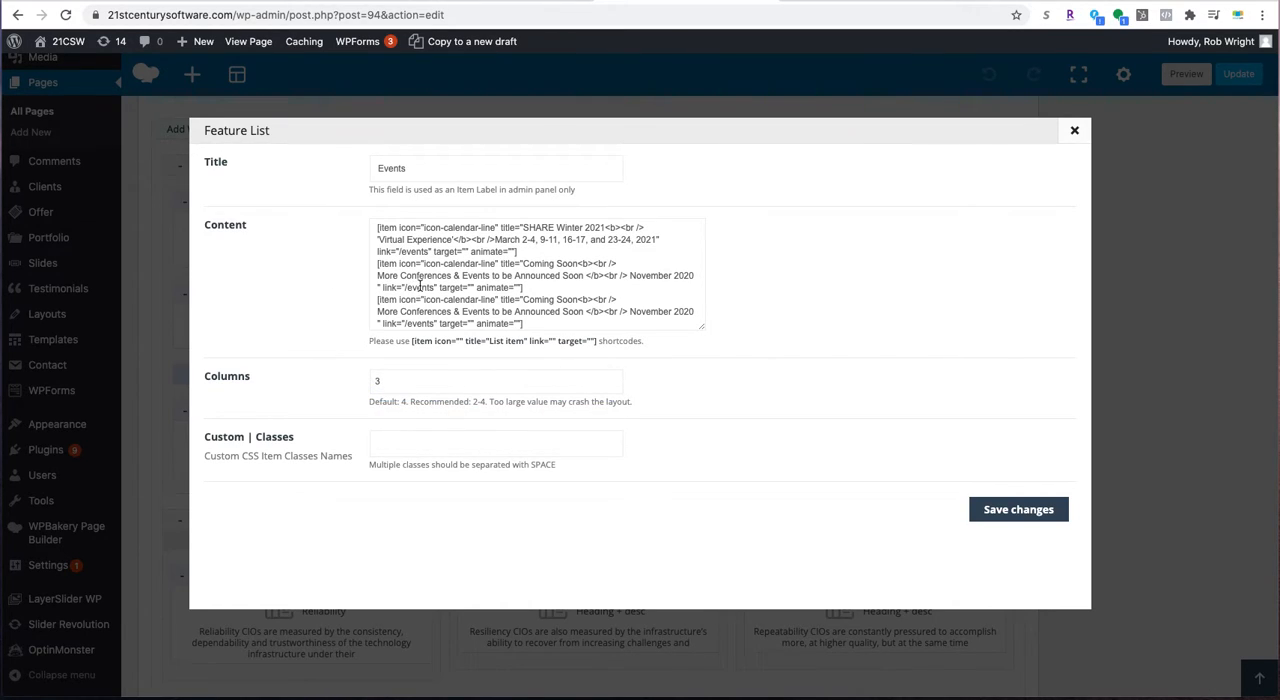
# - Replace the second item's "Coming Soon" and bold announcement text with "SHARE Winter 2021" and 'Virtual Experience' copied from the first item
pyautogui.scroll(-1, 440, 286)
pyautogui.scroll(1, 546, 281)
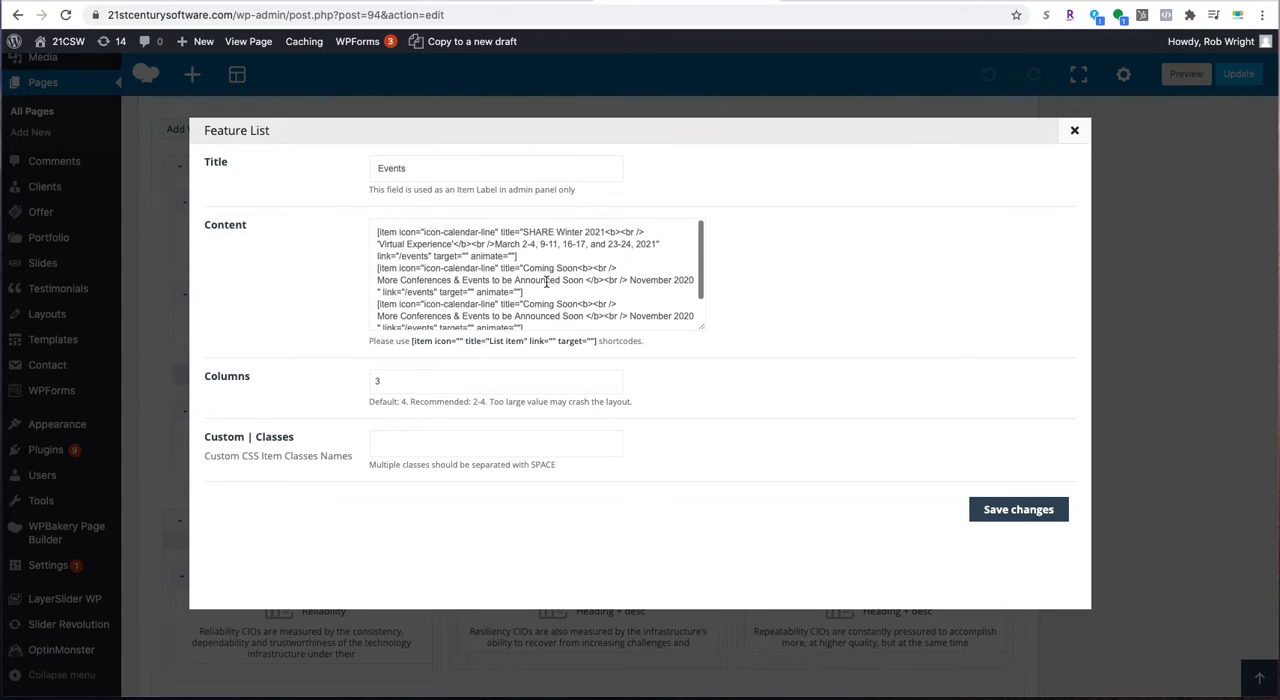
pyautogui.moveTo(605, 232); pyautogui.dragTo(521, 232)
pyautogui.press('super+c')
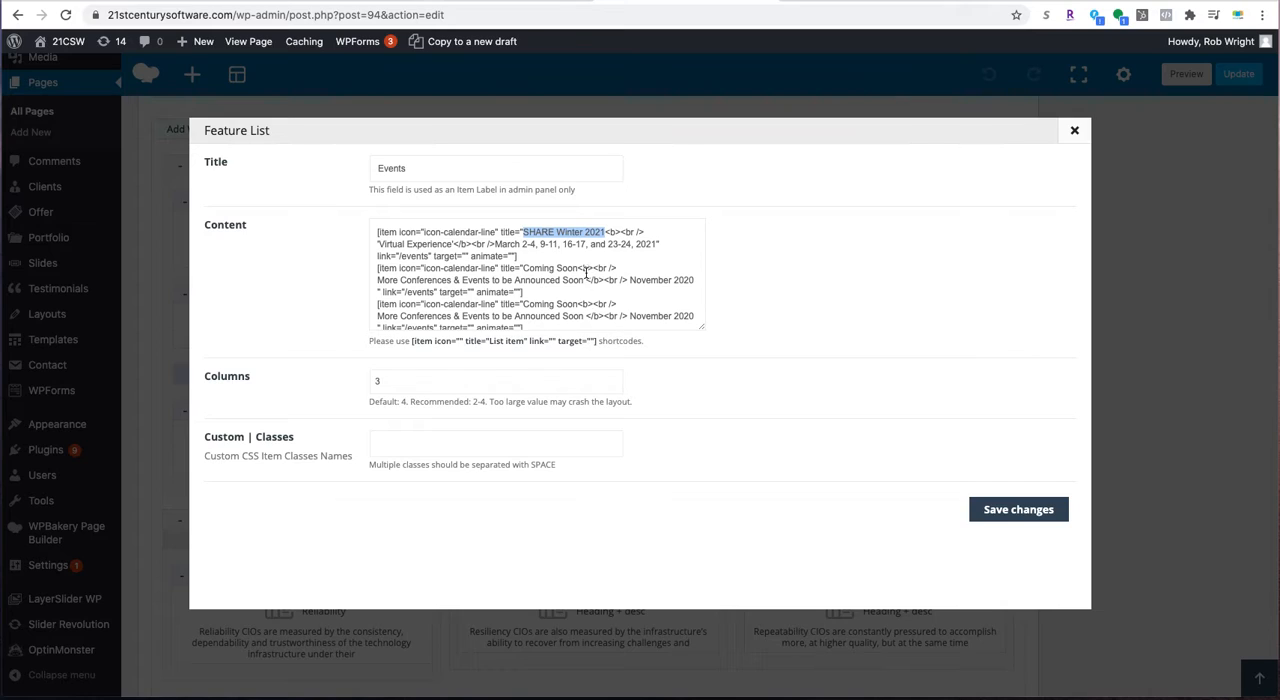
pyautogui.moveTo(577, 268); pyautogui.dragTo(523, 268)
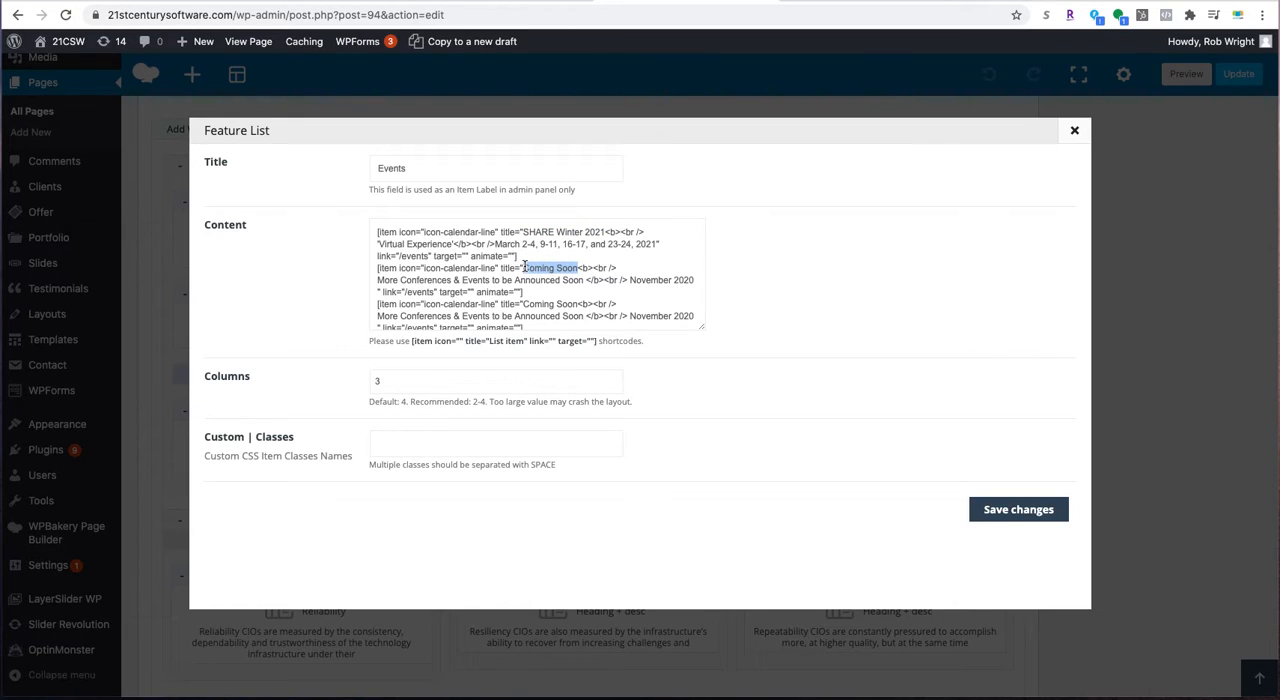
pyautogui.press('super+v')
pyautogui.moveTo(453, 244); pyautogui.dragTo(380, 240)
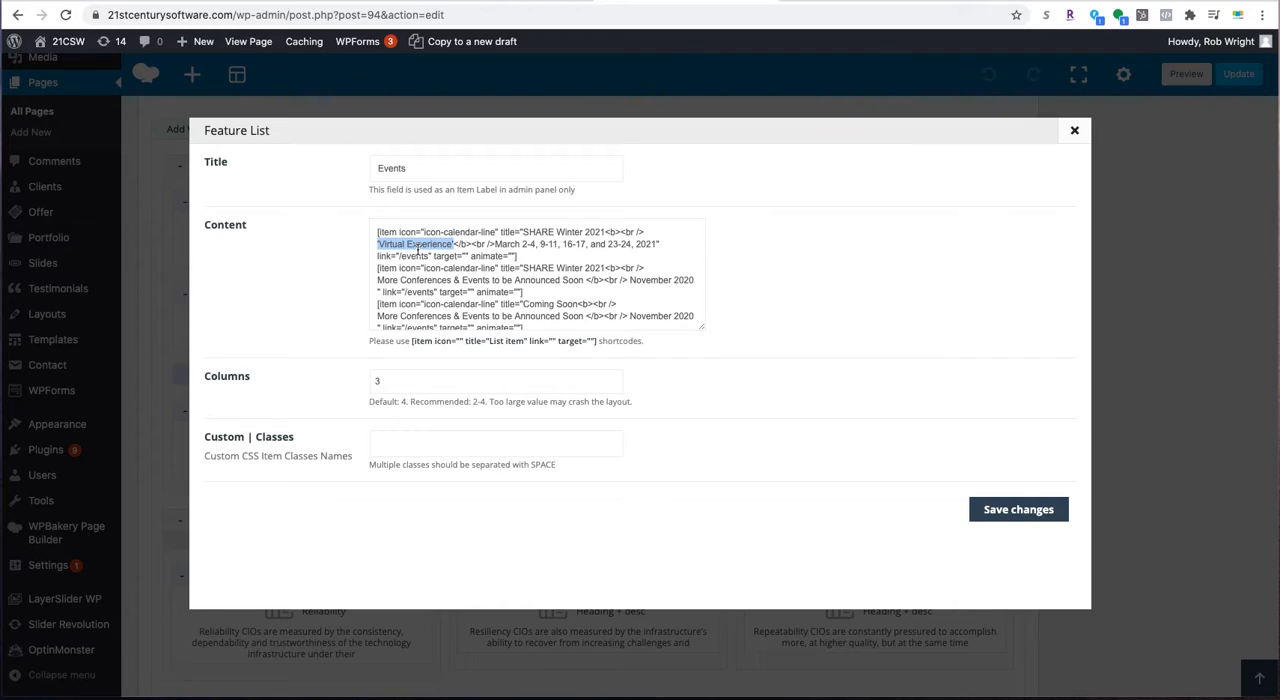
pyautogui.moveTo(584, 281); pyautogui.dragTo(377, 280)
pyautogui.write('"Virtual Experience"')
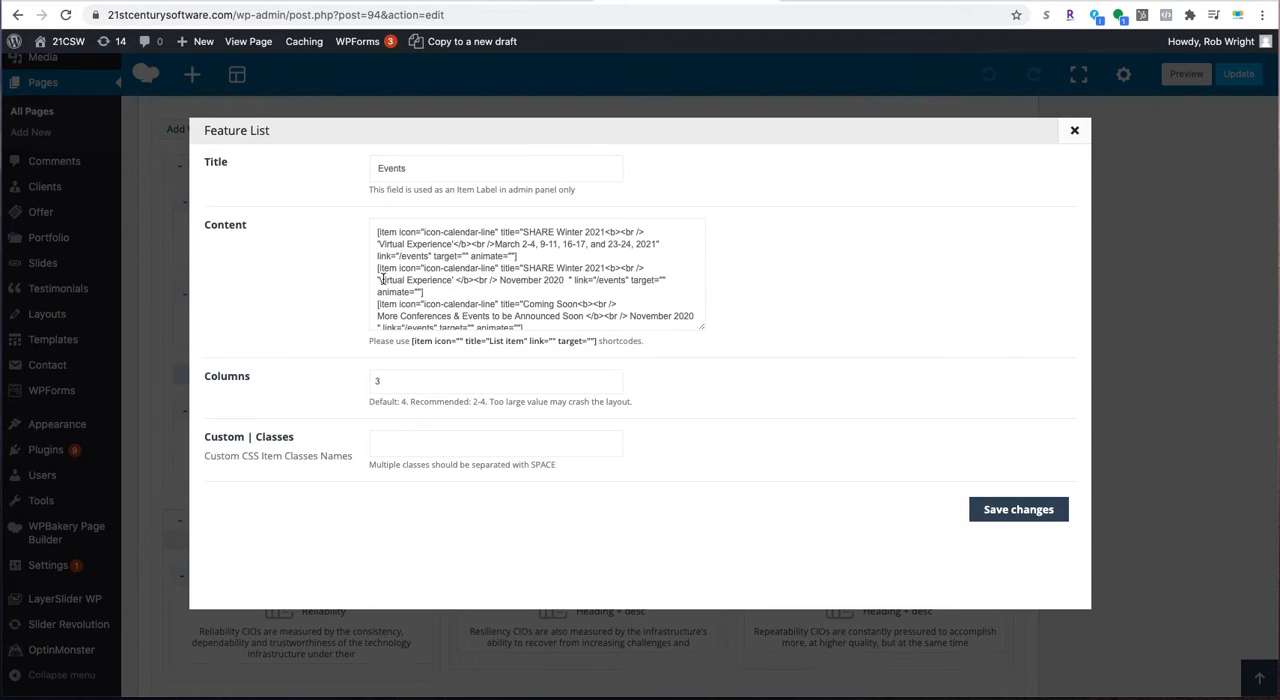
pyautogui.press('BackSpace')
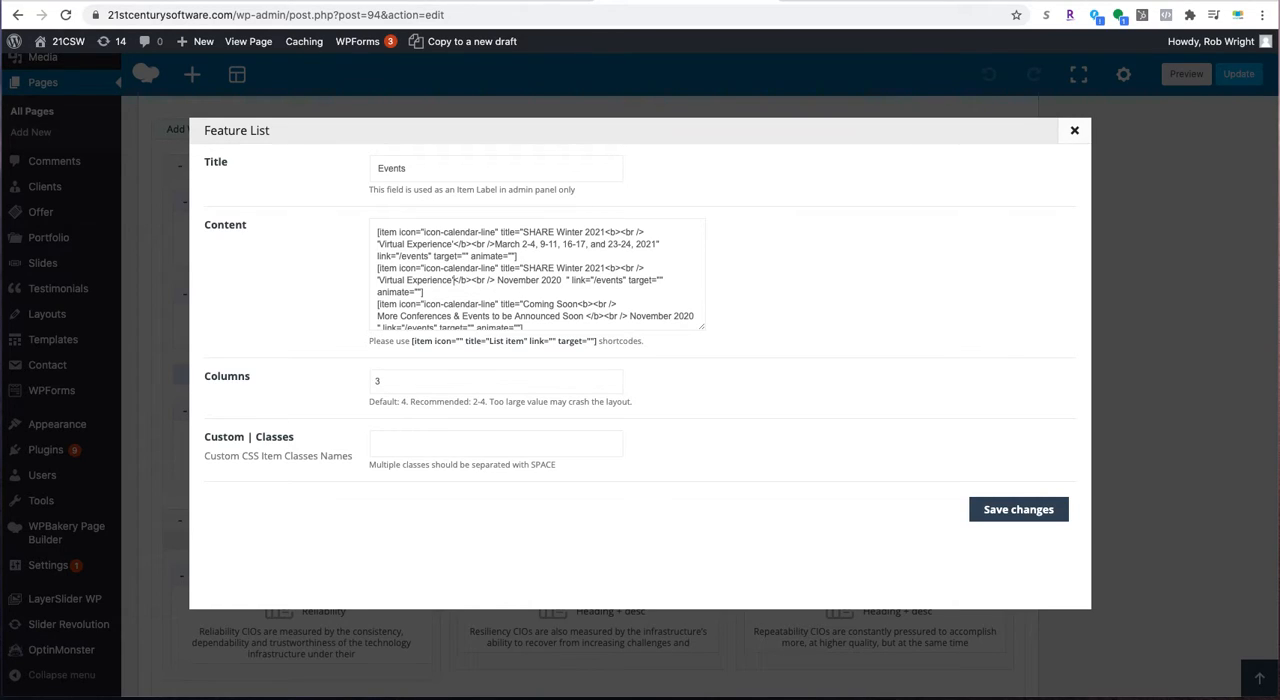
# - Replace the second item's date with "March 2-4, 9-11, 16-17, and 23-24, 2021" copied from the first item
pyautogui.click(631, 245)
pyautogui.write(',')
pyautogui.moveTo(655, 245); pyautogui.dragTo(498, 244)
pyautogui.hotkey('ctrl', 'c')
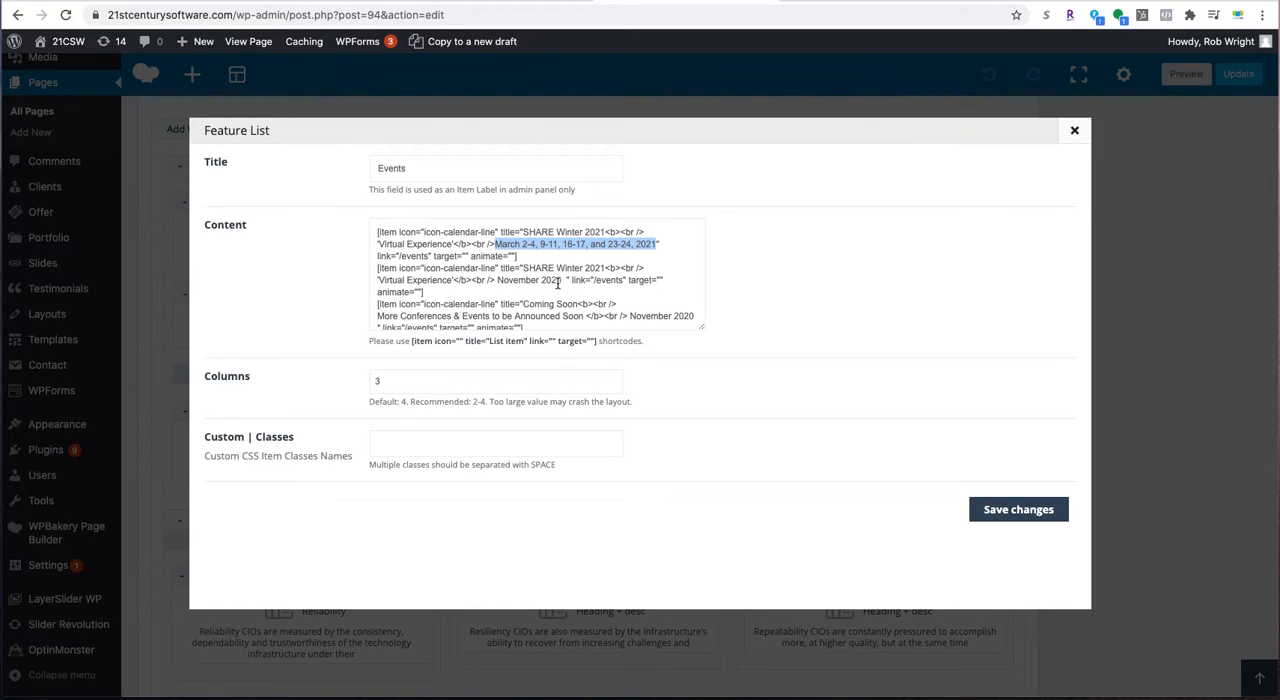
pyautogui.scroll(-1, 559, 284)
pyautogui.scroll(1, 559, 284)
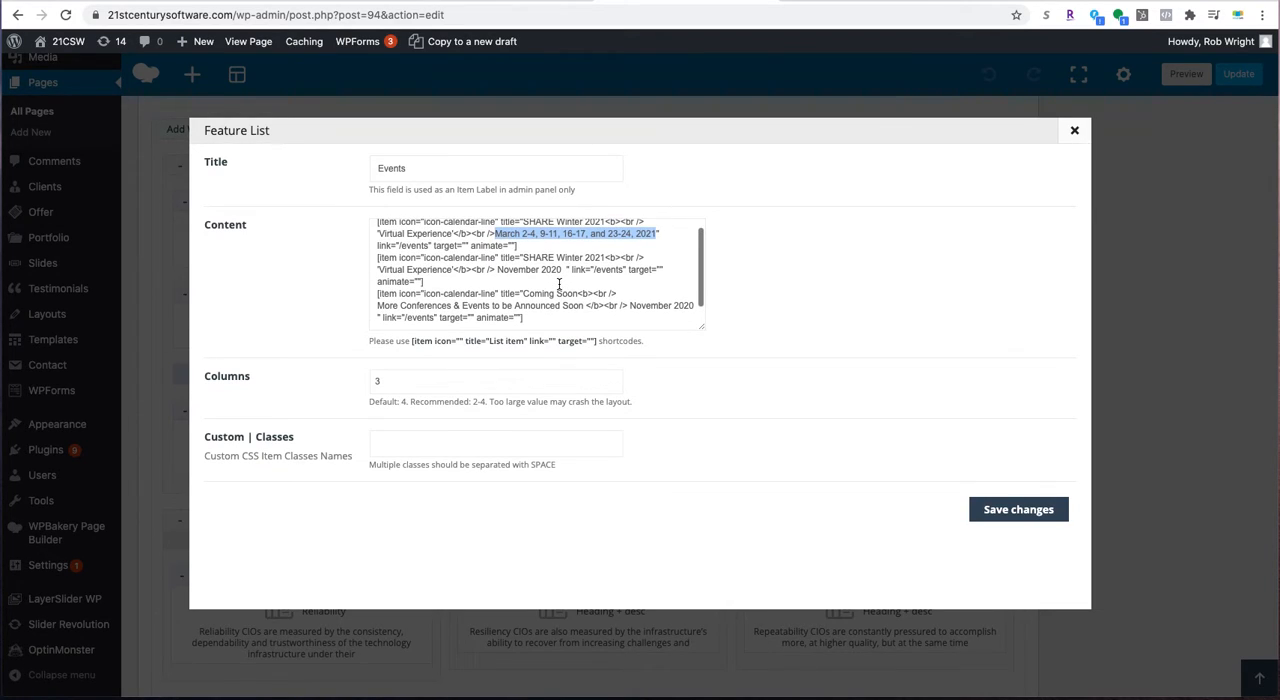
pyautogui.moveTo(562, 270); pyautogui.dragTo(499, 268)
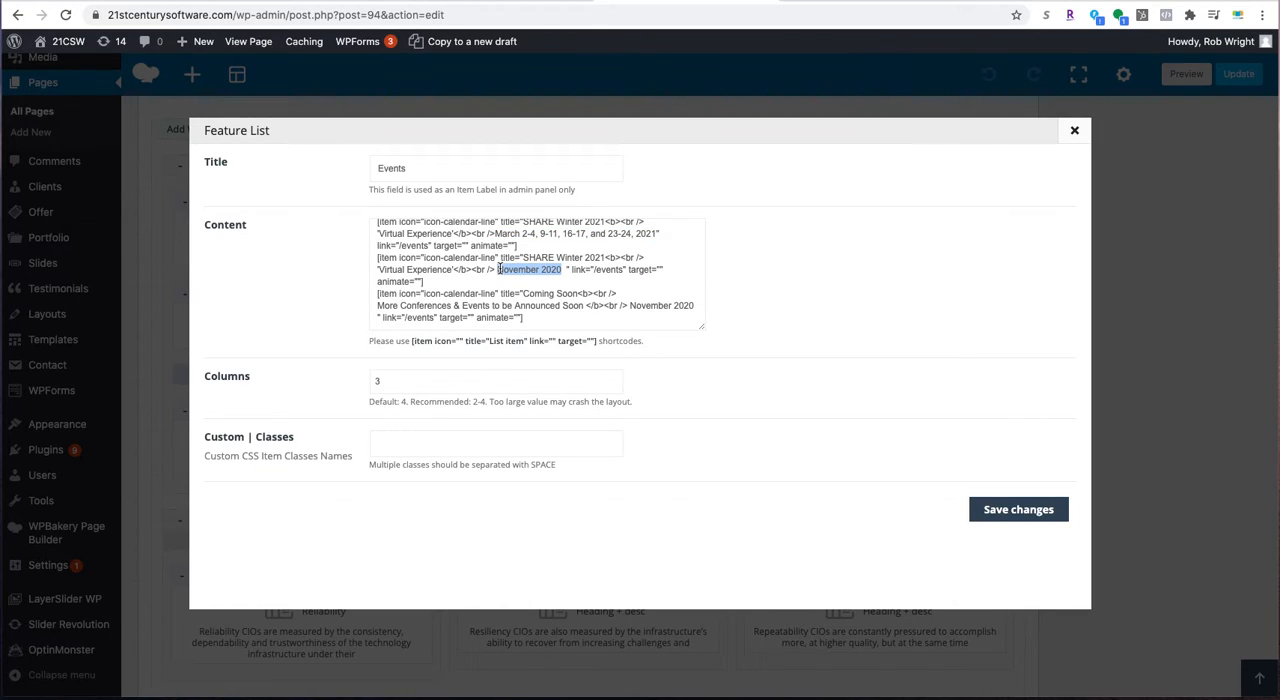
pyautogui.hotkey('ctrl', 'v')
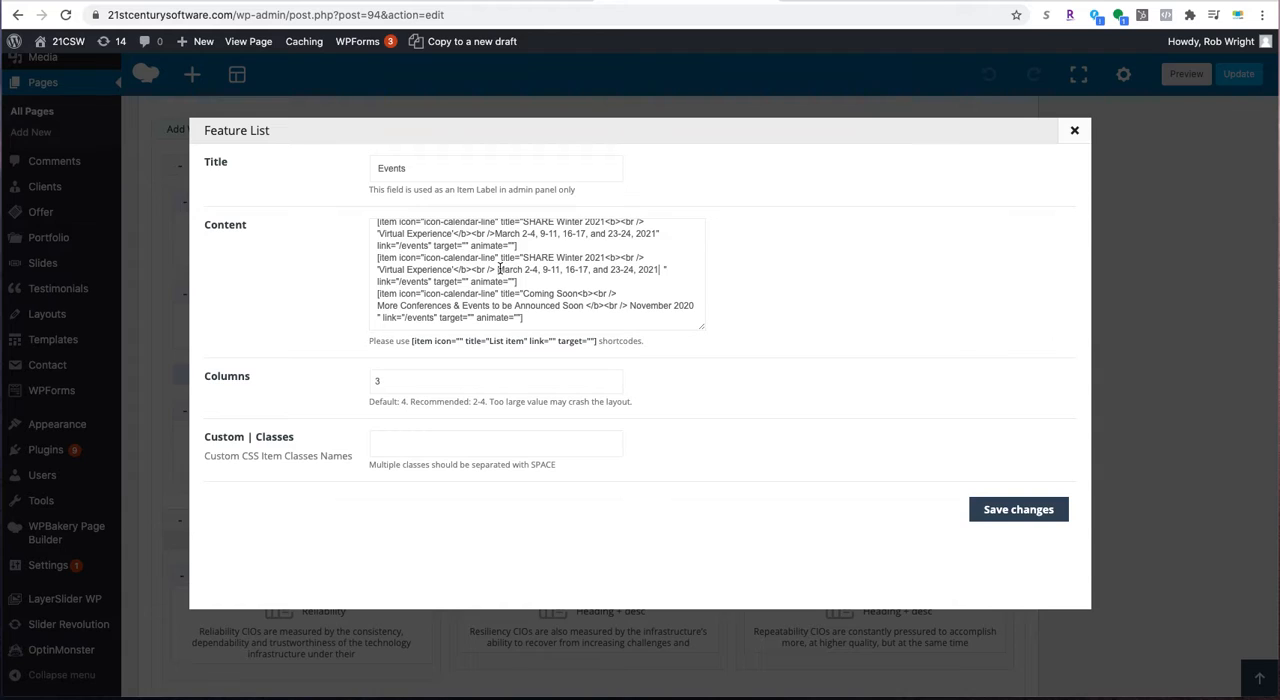
# - Save the Feature List changes, update the Home page and reload the live homepage
pyautogui.click(1017, 510)
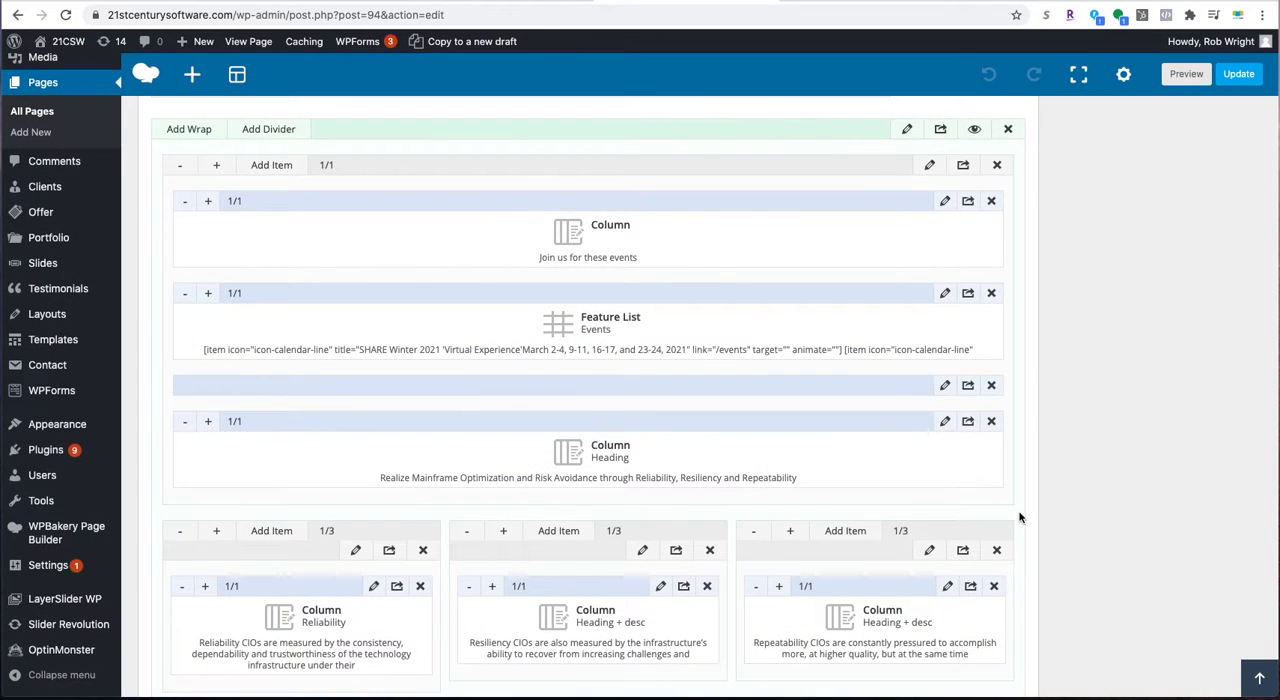
pyautogui.click(1240, 76)
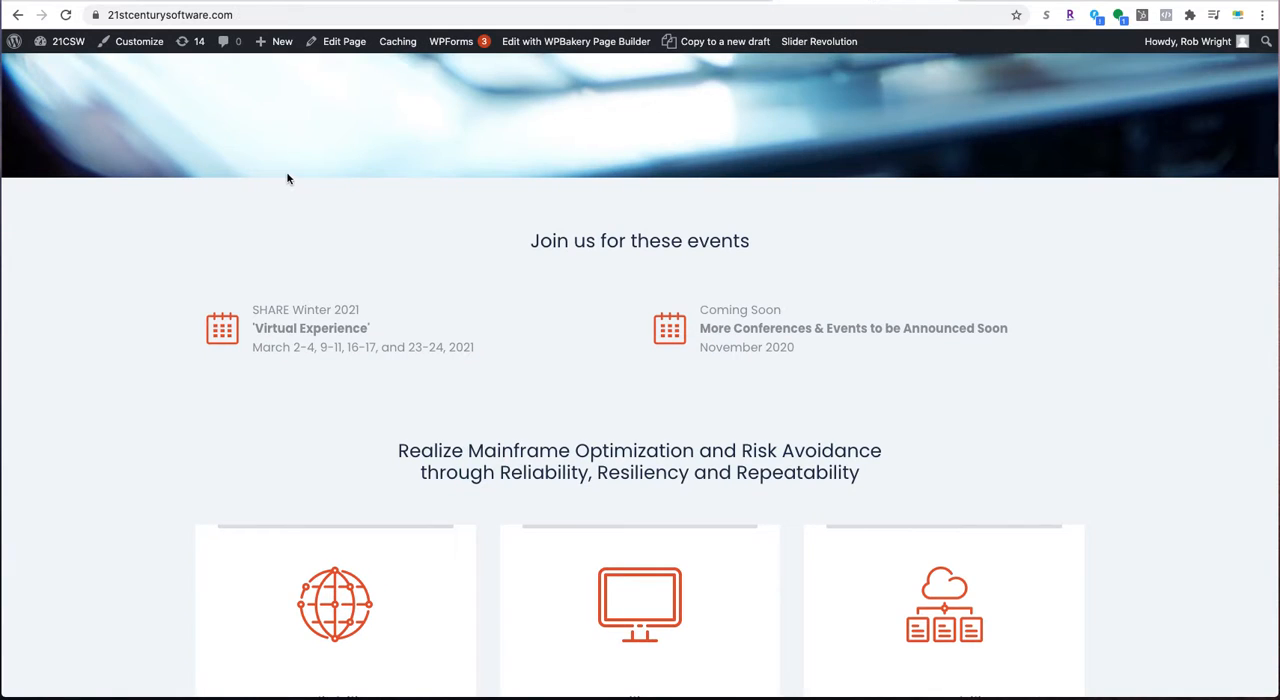
pyautogui.click(65, 14)
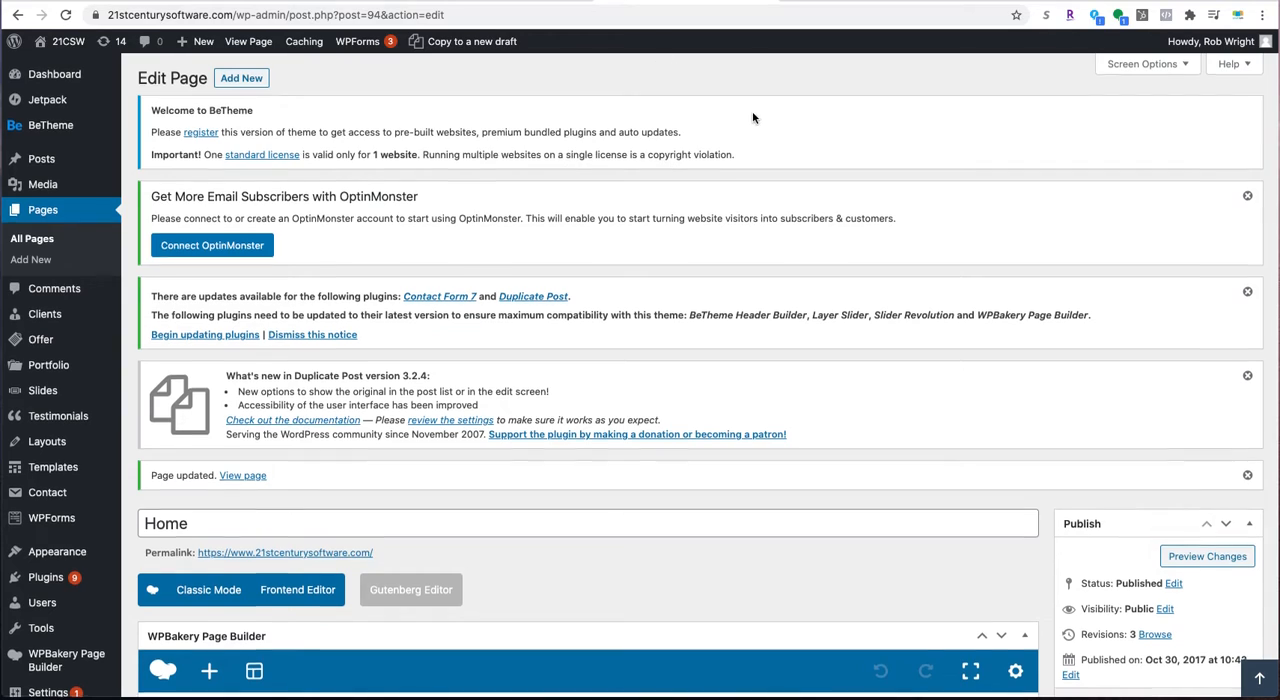
# - Reopen the Events Feature List, delete the third item and replace the second with the original "Coming Soon" item shortcode
pyautogui.scroll(-10, 752, 111)
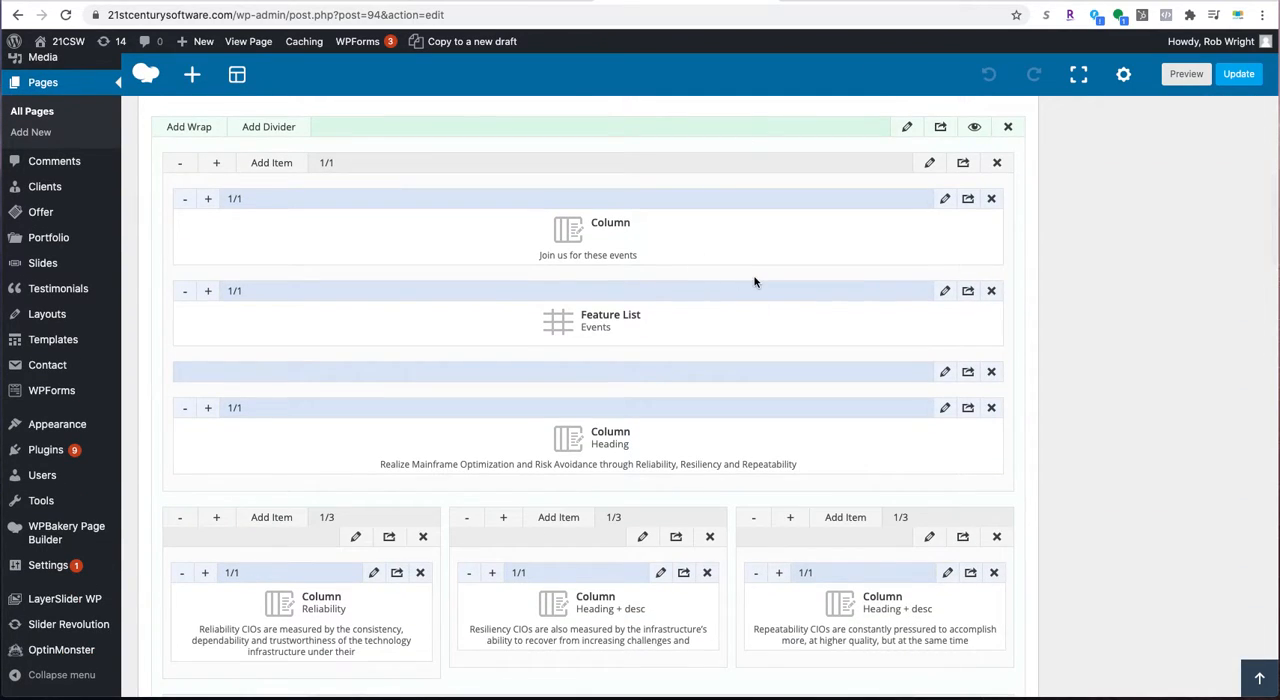
pyautogui.scroll(-1, 752, 290)
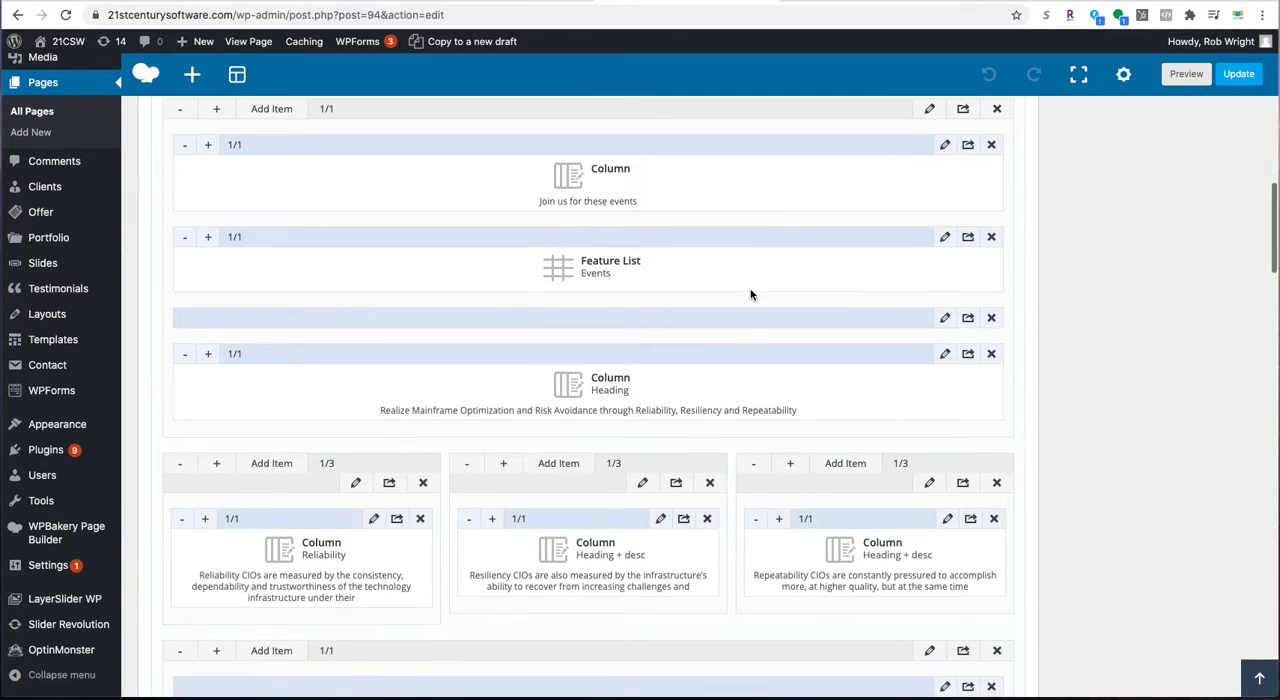
pyautogui.click(945, 237)
pyautogui.scroll(-1, 570, 320)
pyautogui.moveTo(538, 315); pyautogui.dragTo(373, 295)
pyautogui.press('super+c')
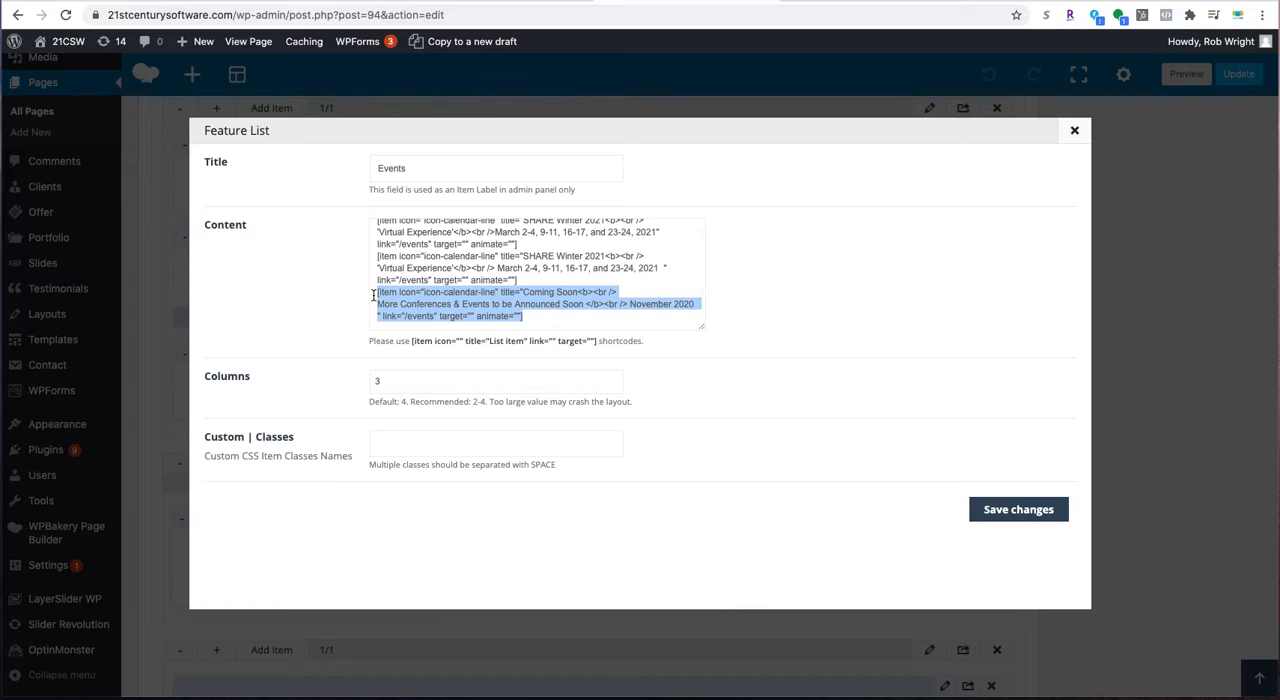
pyautogui.press('BackSpace')
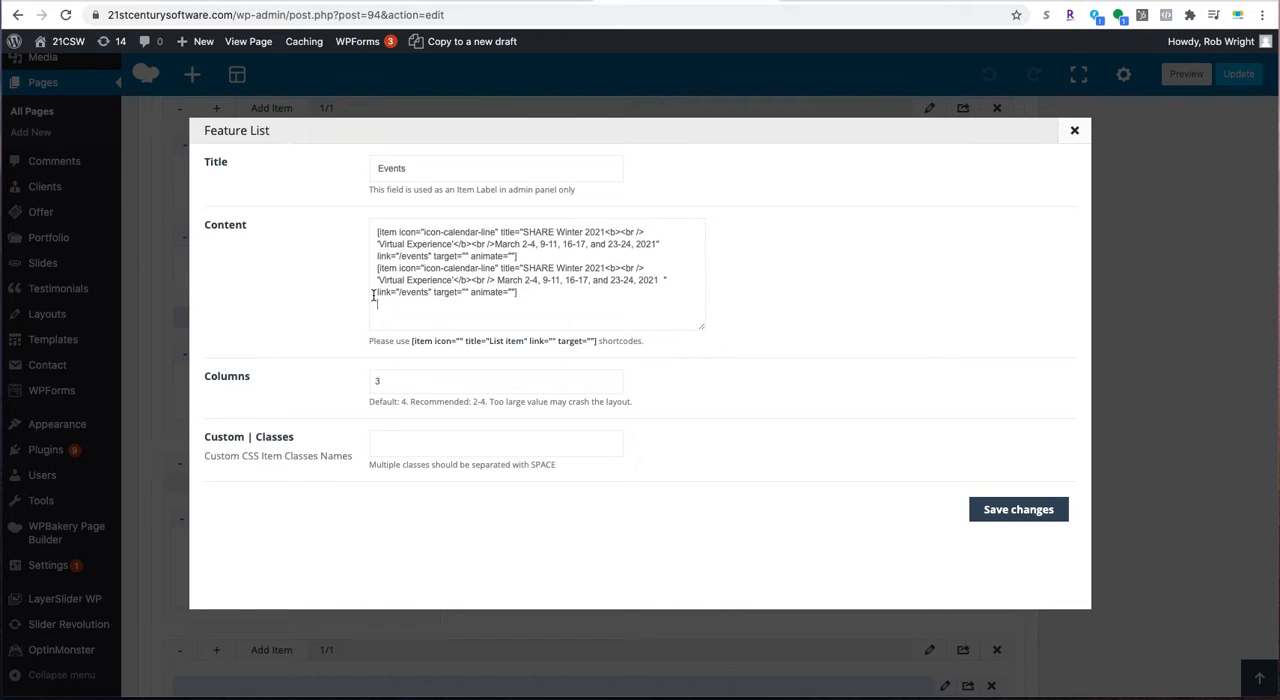
pyautogui.moveTo(518, 294); pyautogui.dragTo(383, 271)
pyautogui.press('super+v')
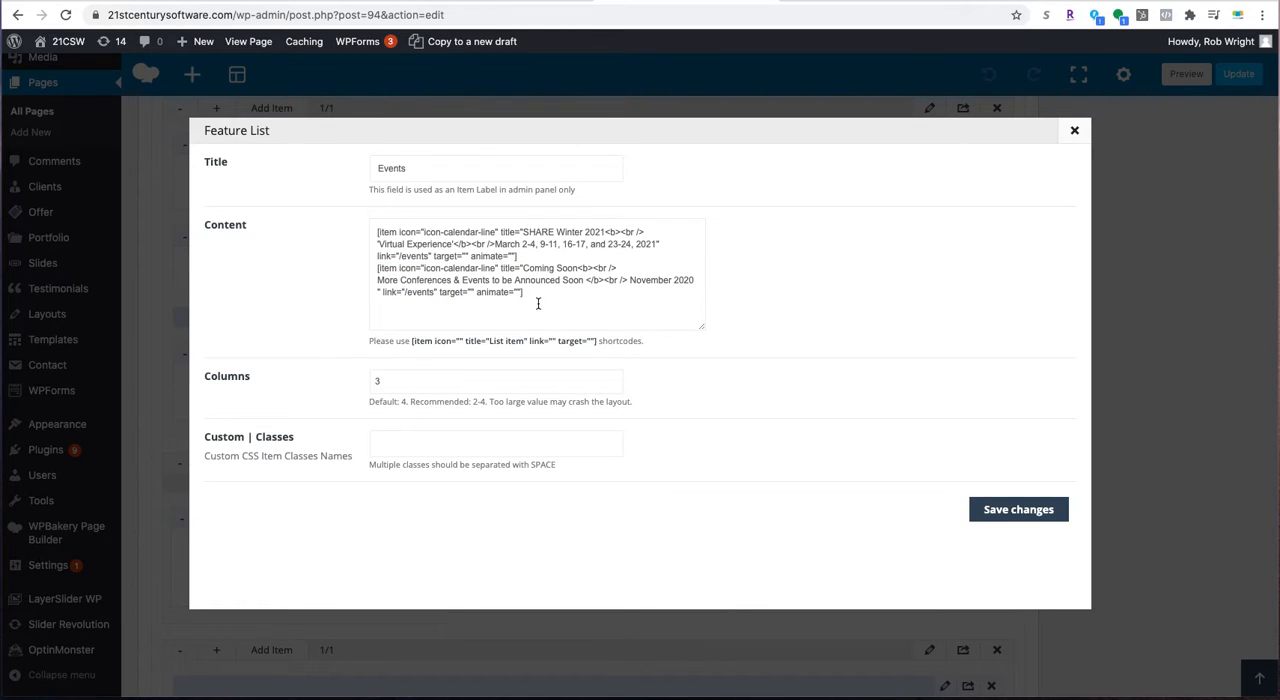
# - Change the "Coming Soon" item's date to "Spring 2021" and set the Feature List's columns to 2
pyautogui.moveTo(628, 280); pyautogui.dragTo(690, 280)
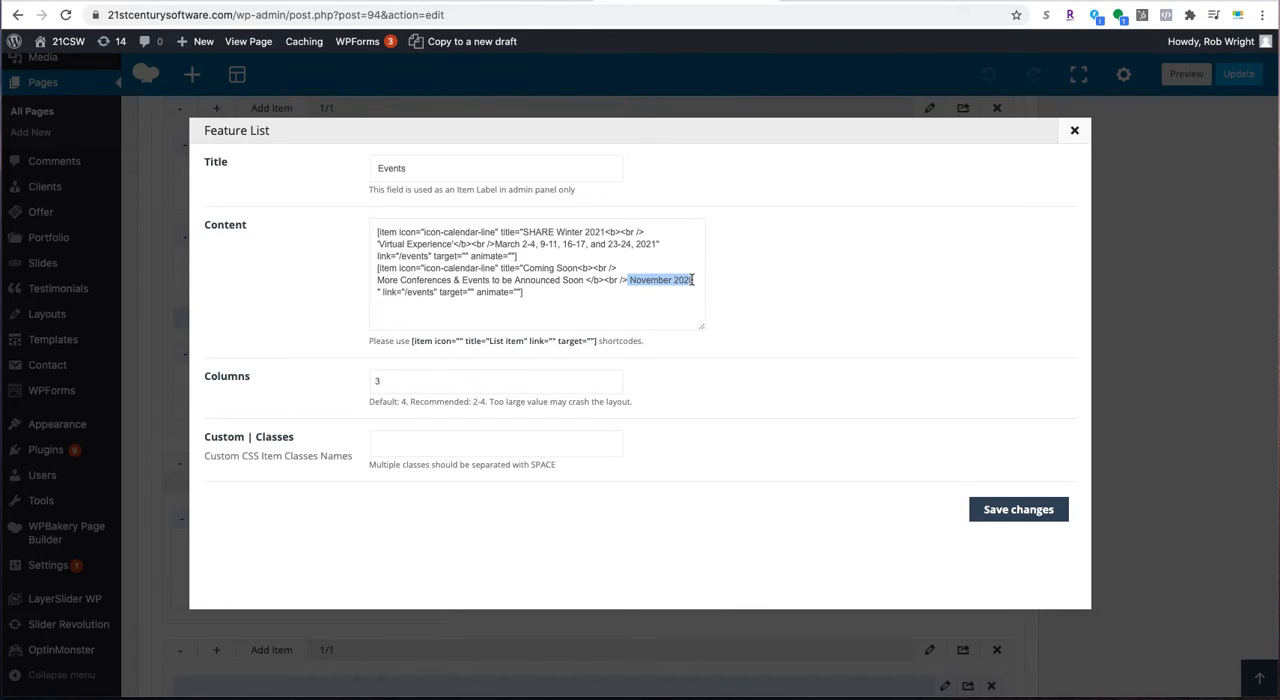
pyautogui.write('Spring')
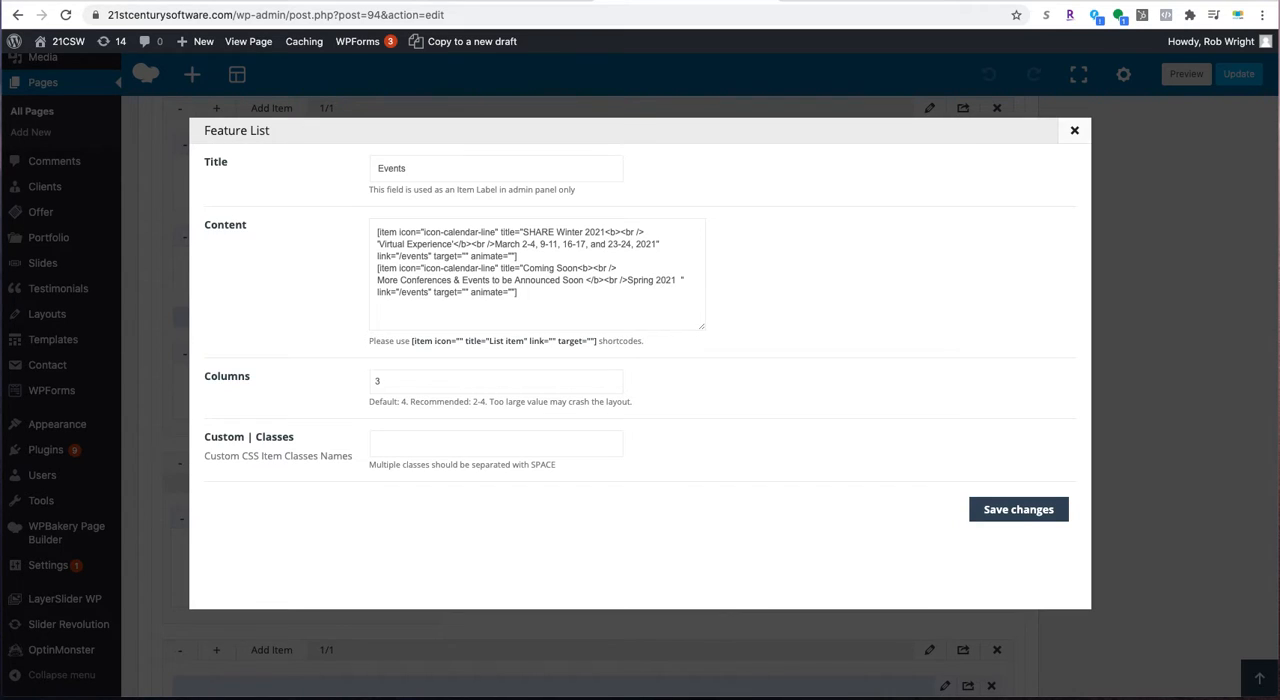
pyautogui.click(413, 381)
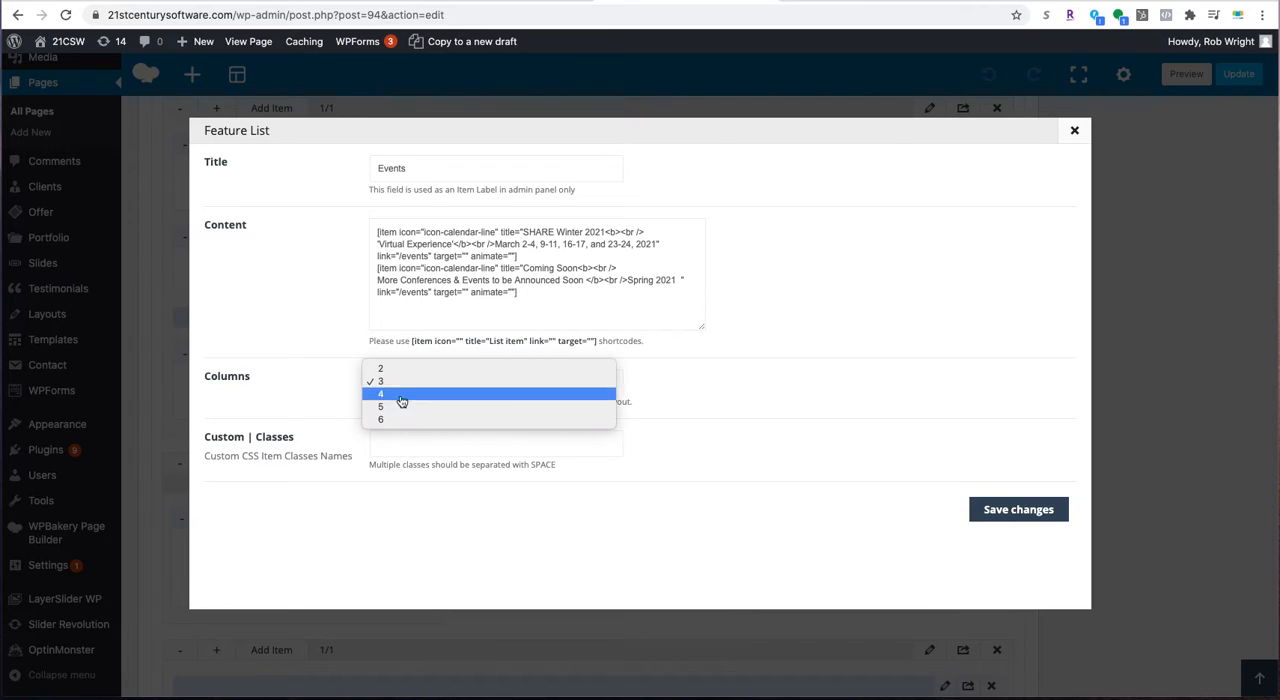
pyautogui.click(395, 369)
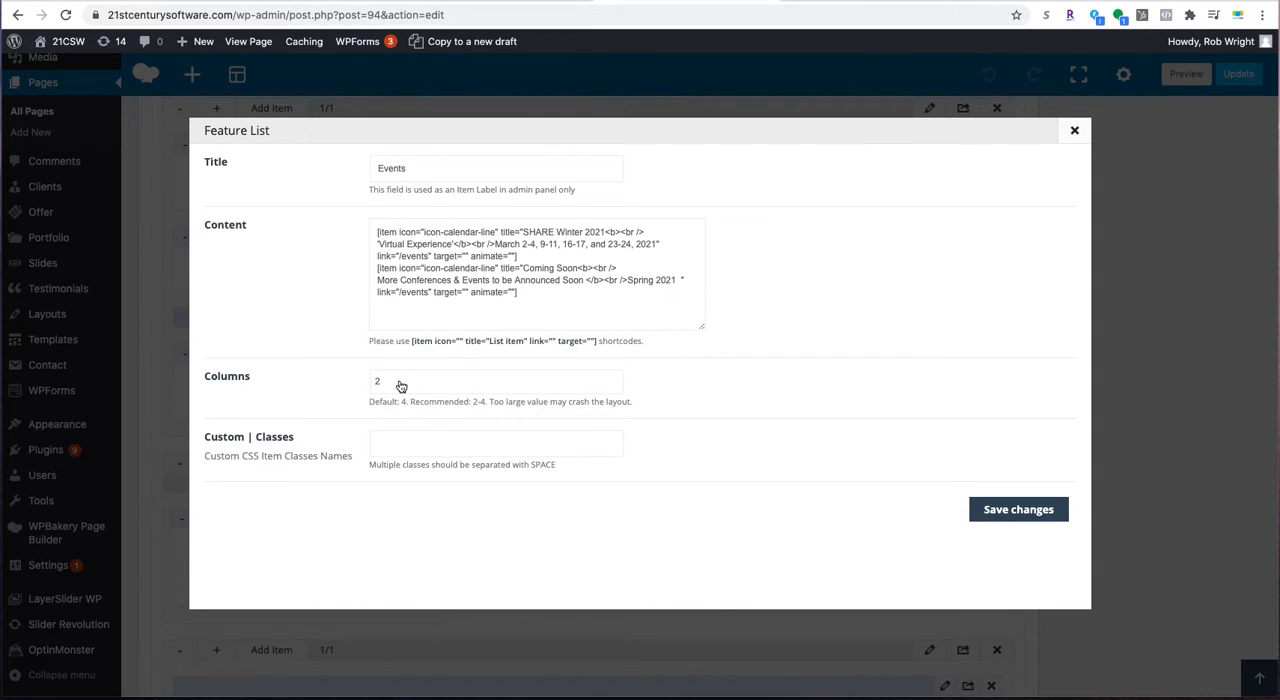
# - Keep the Feature List at 2 columns, save its changes, update the Home page and reload the live homepage
pyautogui.click(400, 386)
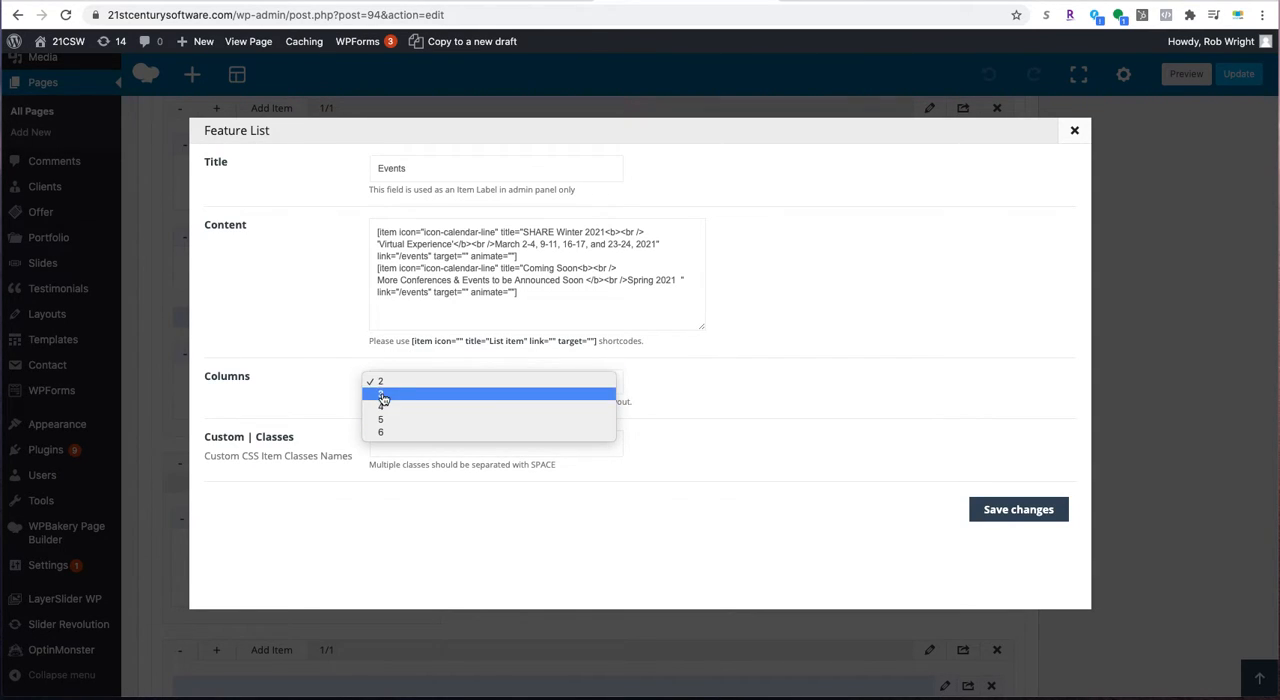
pyautogui.click(395, 384)
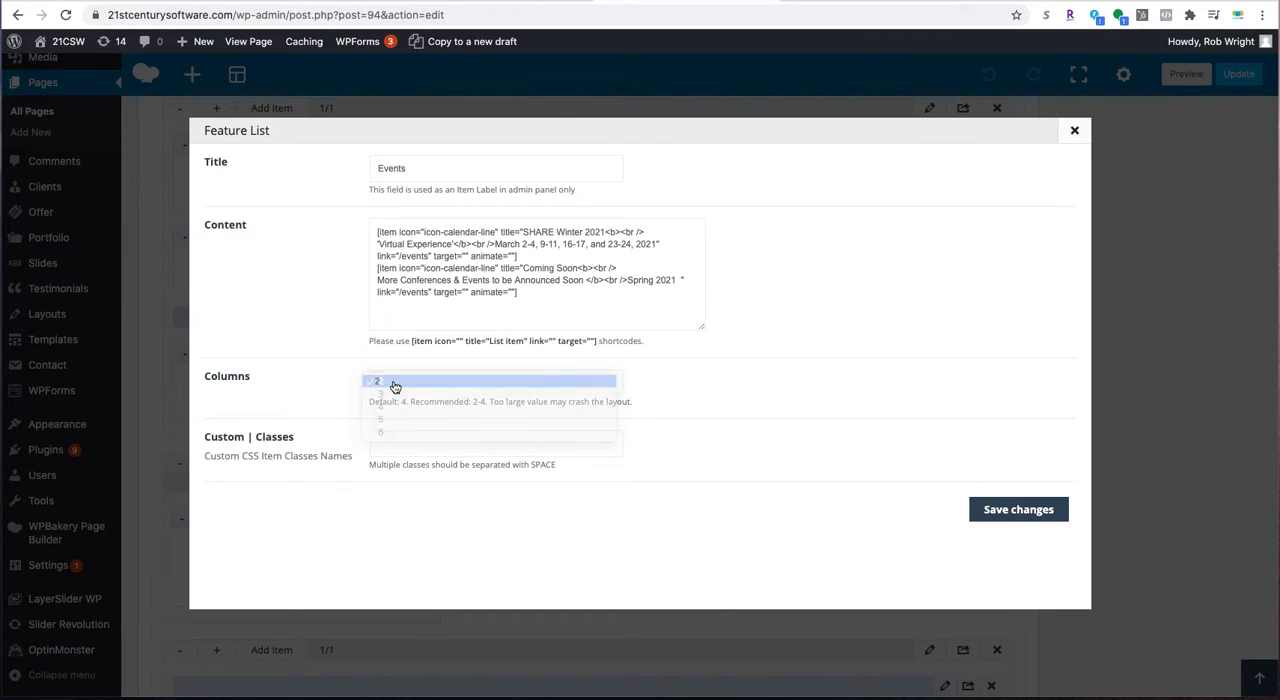
pyautogui.click(1038, 510)
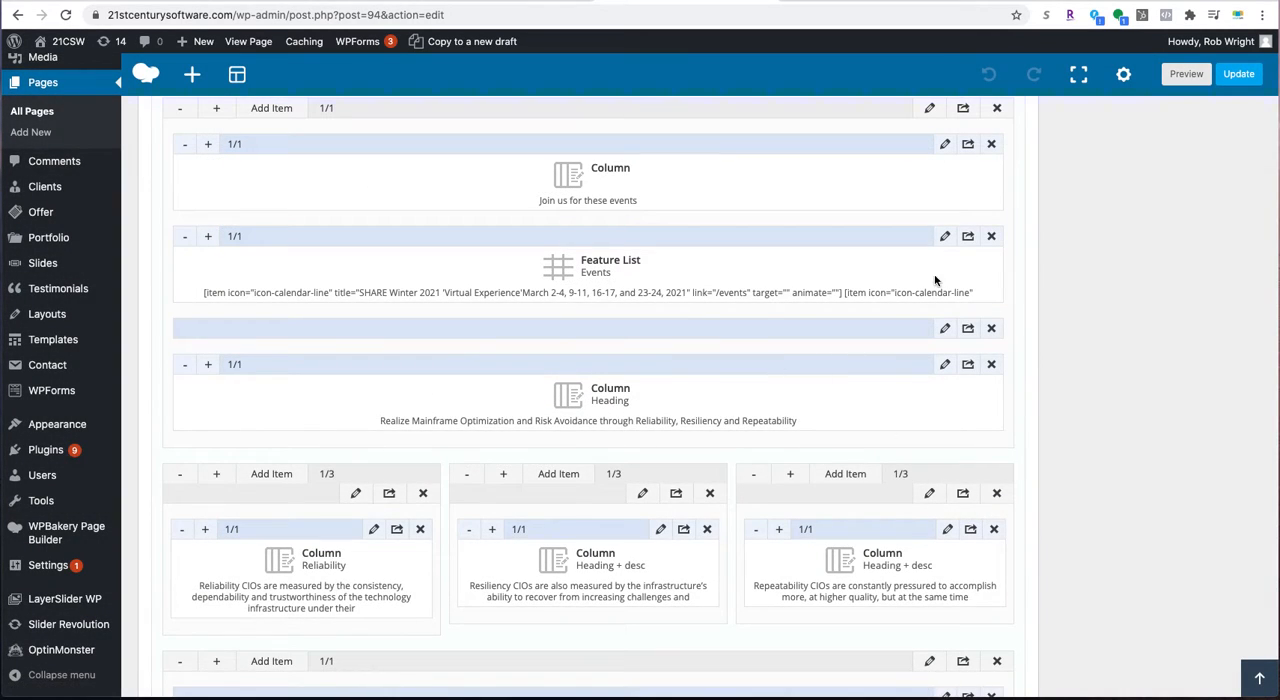
pyautogui.click(1238, 75)
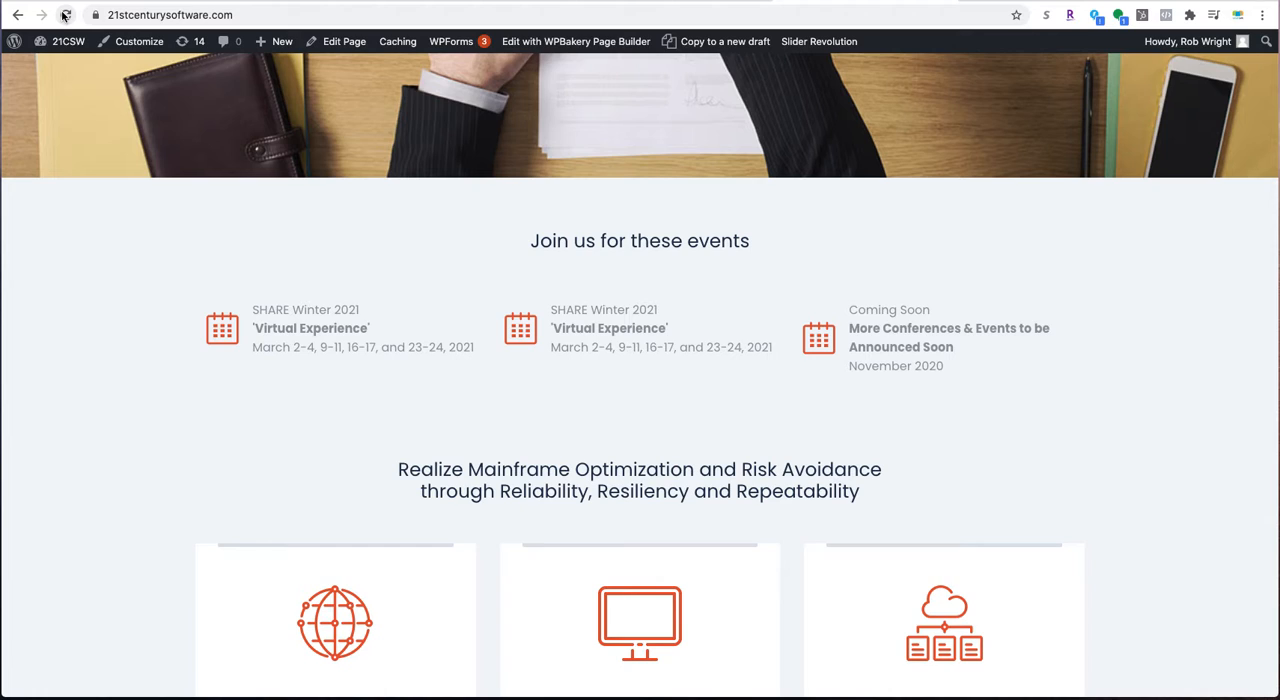
pyautogui.click(64, 15)
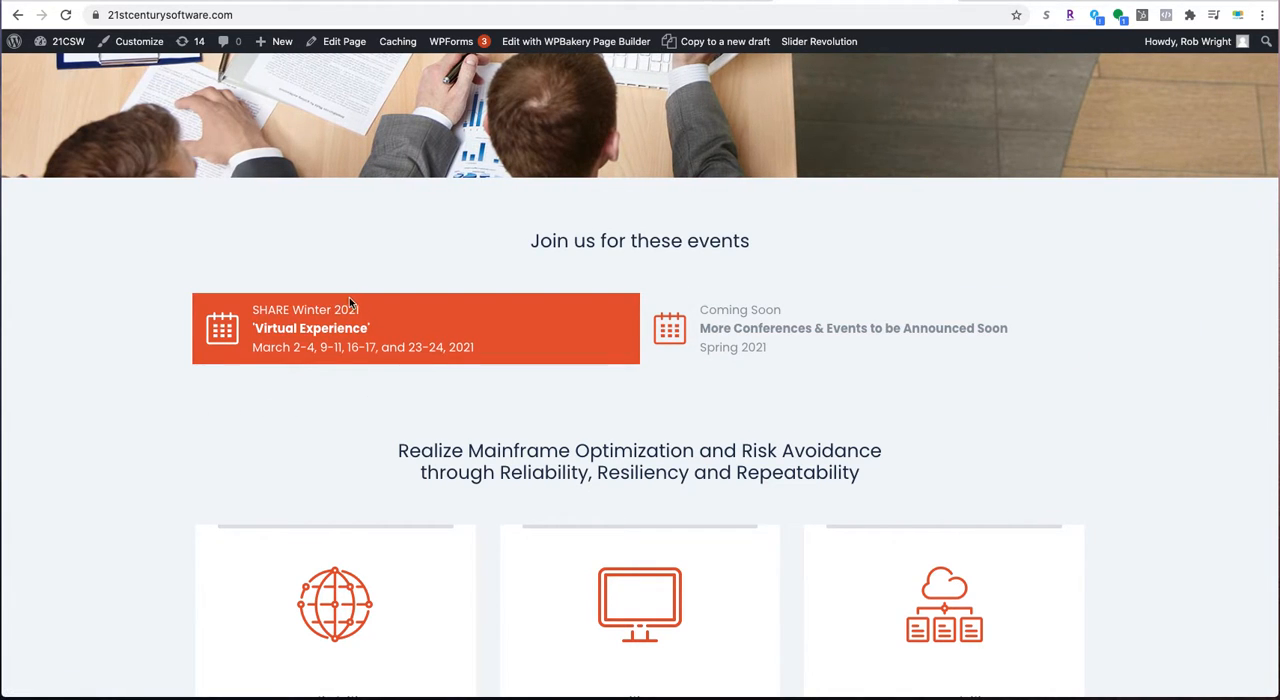
# - View the updated live homepage and follow the SHARE Winter 2021 item to the Events page
pyautogui.click(641, 1)
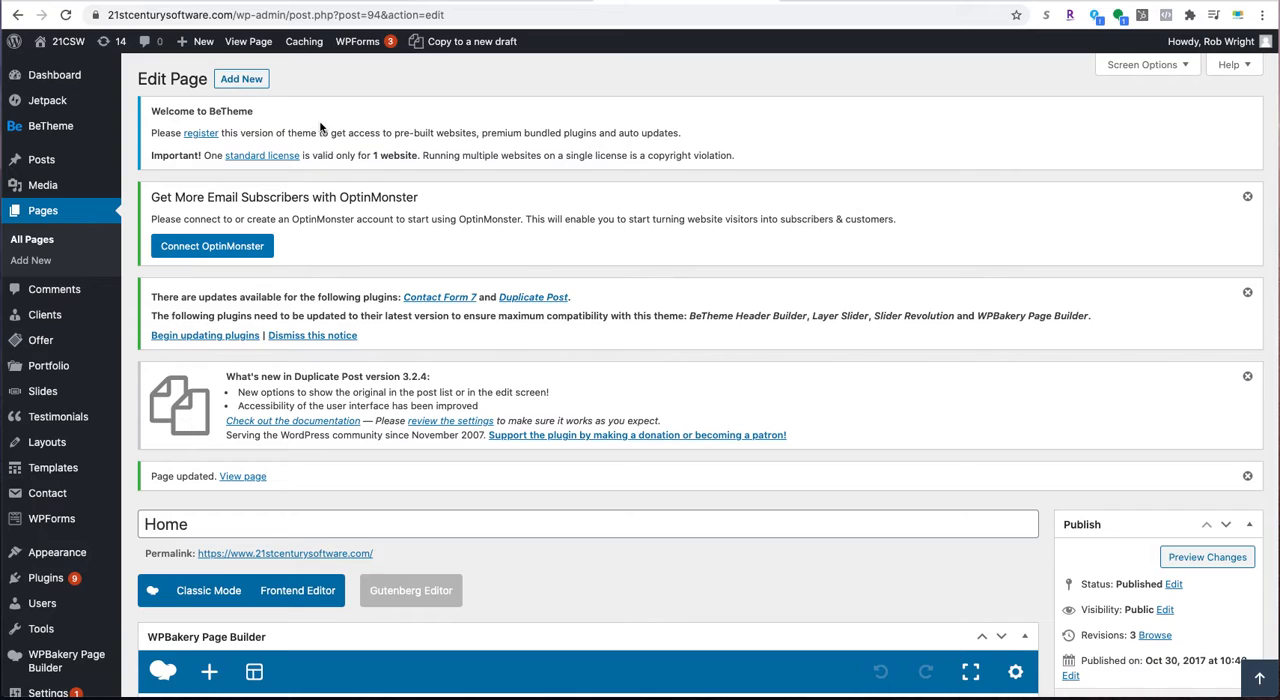
pyautogui.scroll(-5, 313, 129)
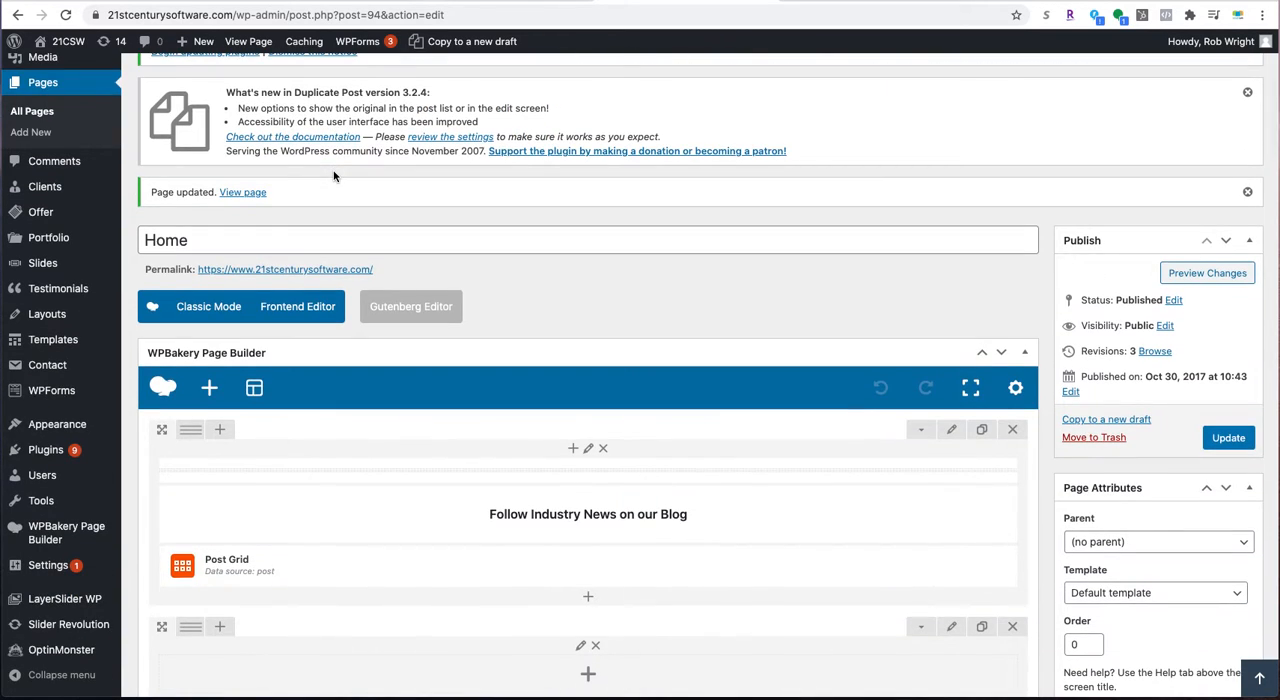
pyautogui.scroll(5, 334, 171)
pyautogui.click(243, 477)
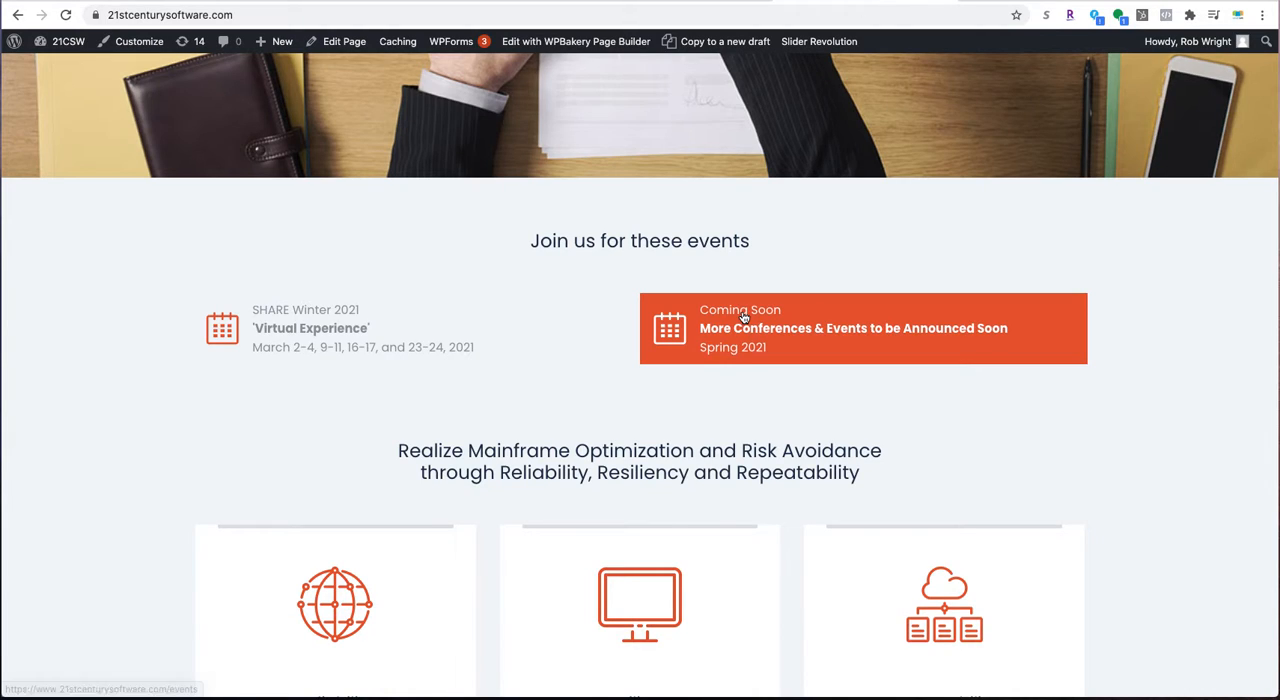
pyautogui.click(401, 346)
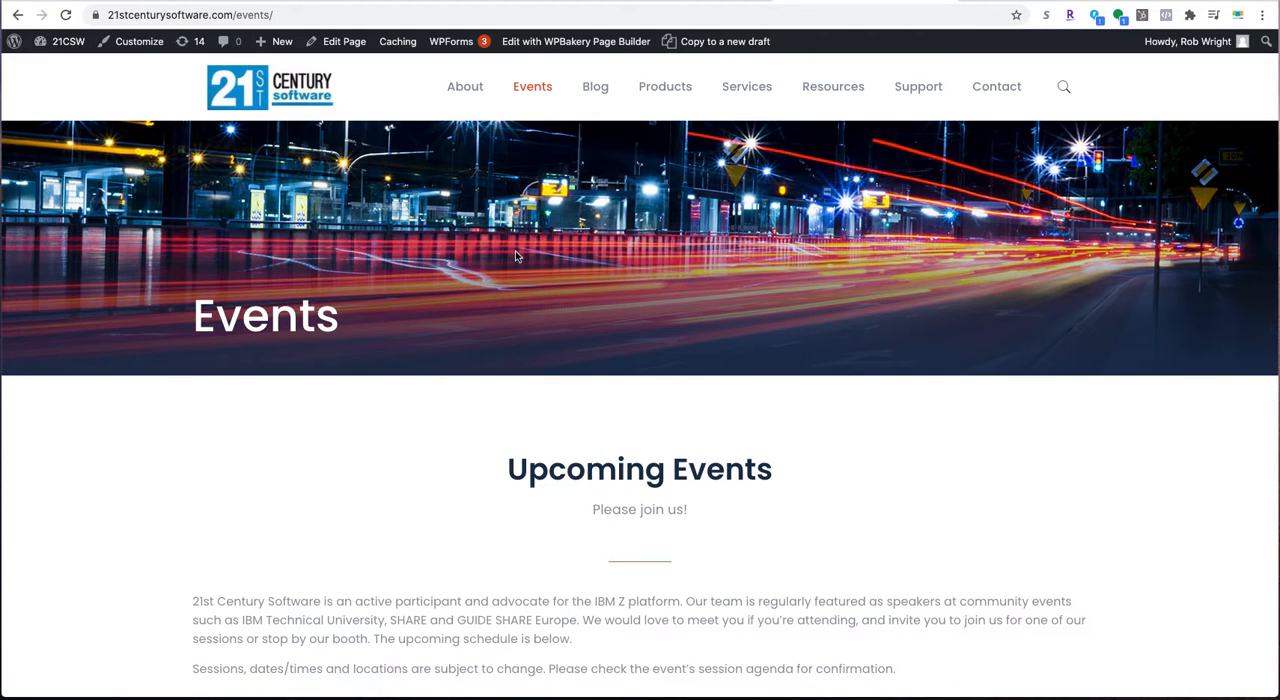
# - Review the SHARE Winter 2021 listing on the Events page, check where its registration link leads and close that site
pyautogui.scroll(-5, 512, 257)
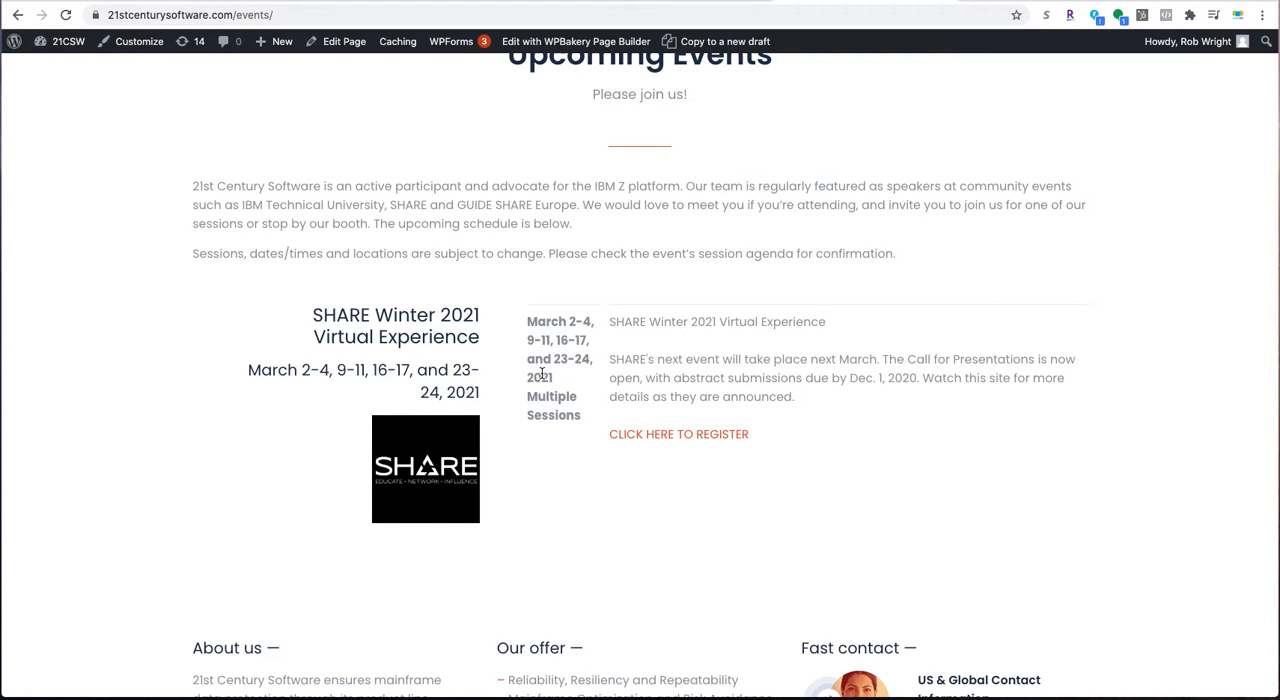
pyautogui.scroll(-1, 540, 372)
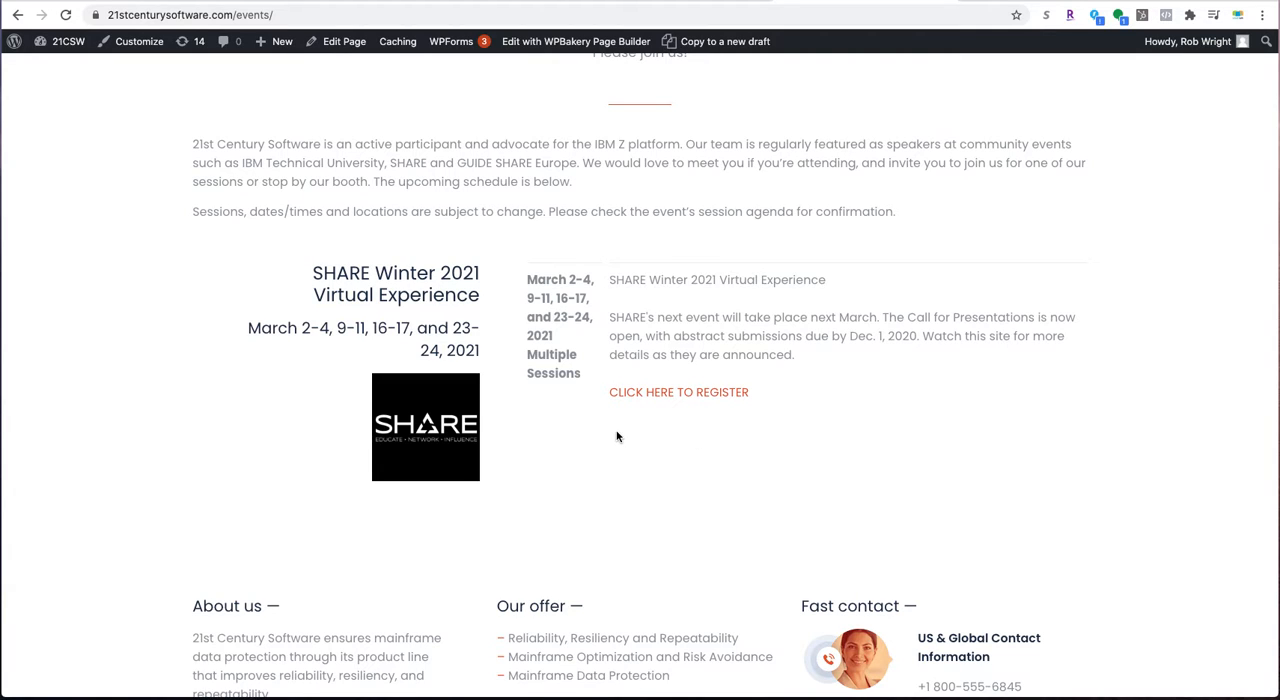
pyautogui.scroll(1, 617, 437)
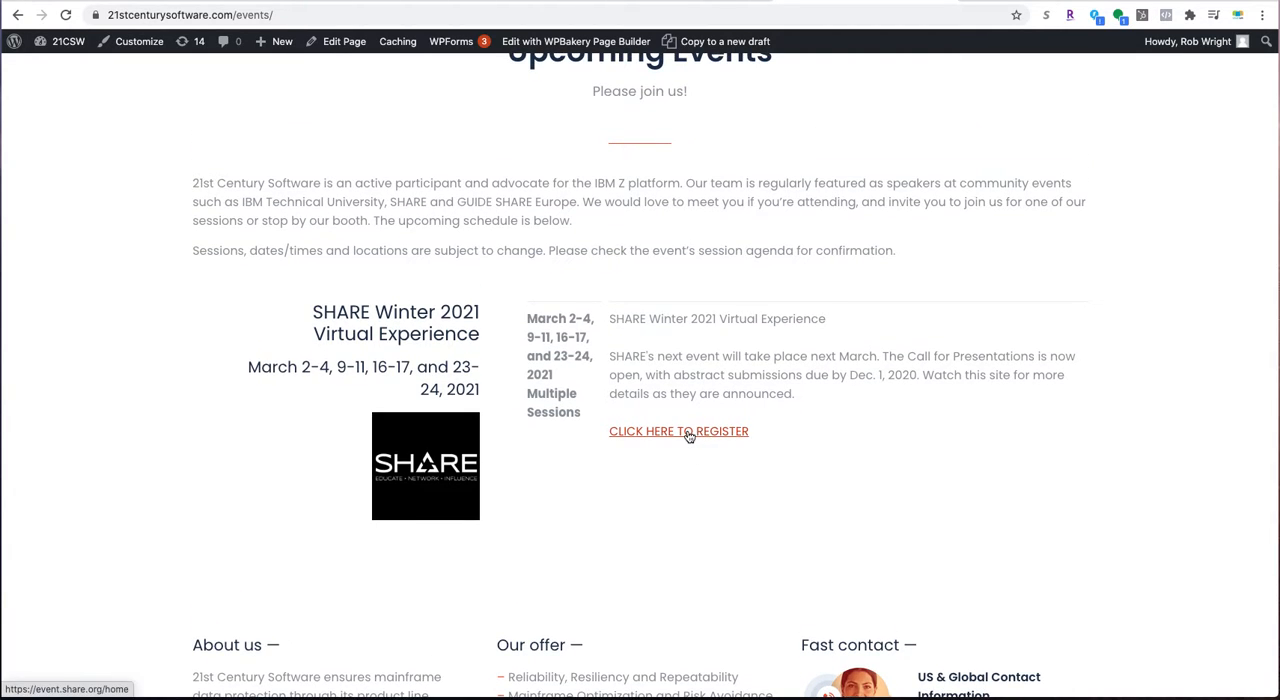
pyautogui.click(688, 437)
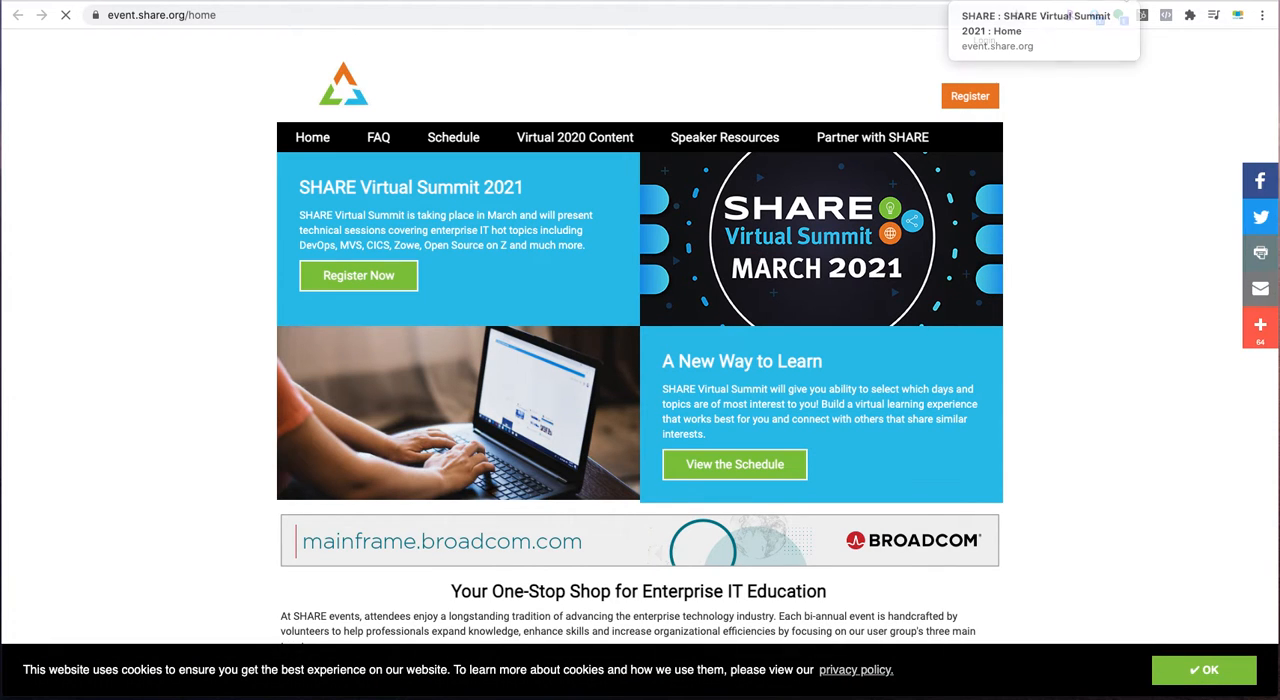
pyautogui.click(1122, 2)
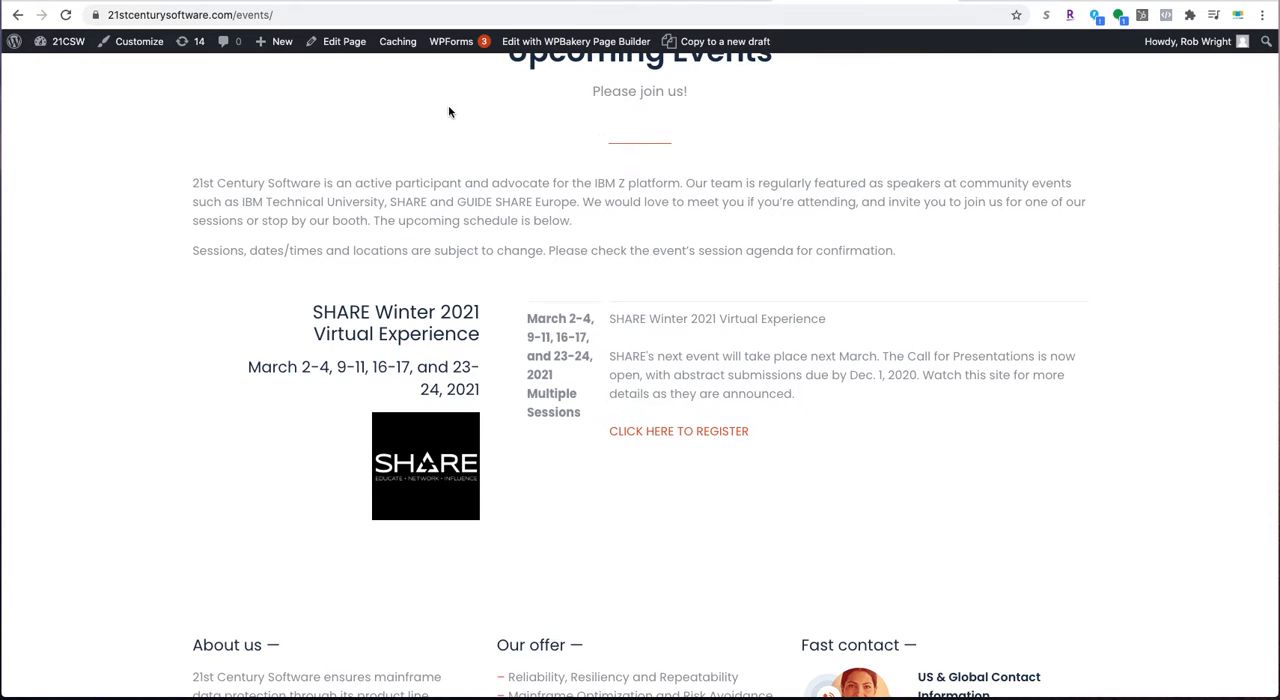
# - Open the live Events page for editing in WordPress
pyautogui.scroll(5, 380, 108)
pyautogui.scroll(-2, 365, 120)
pyautogui.scroll(-1, 365, 126)
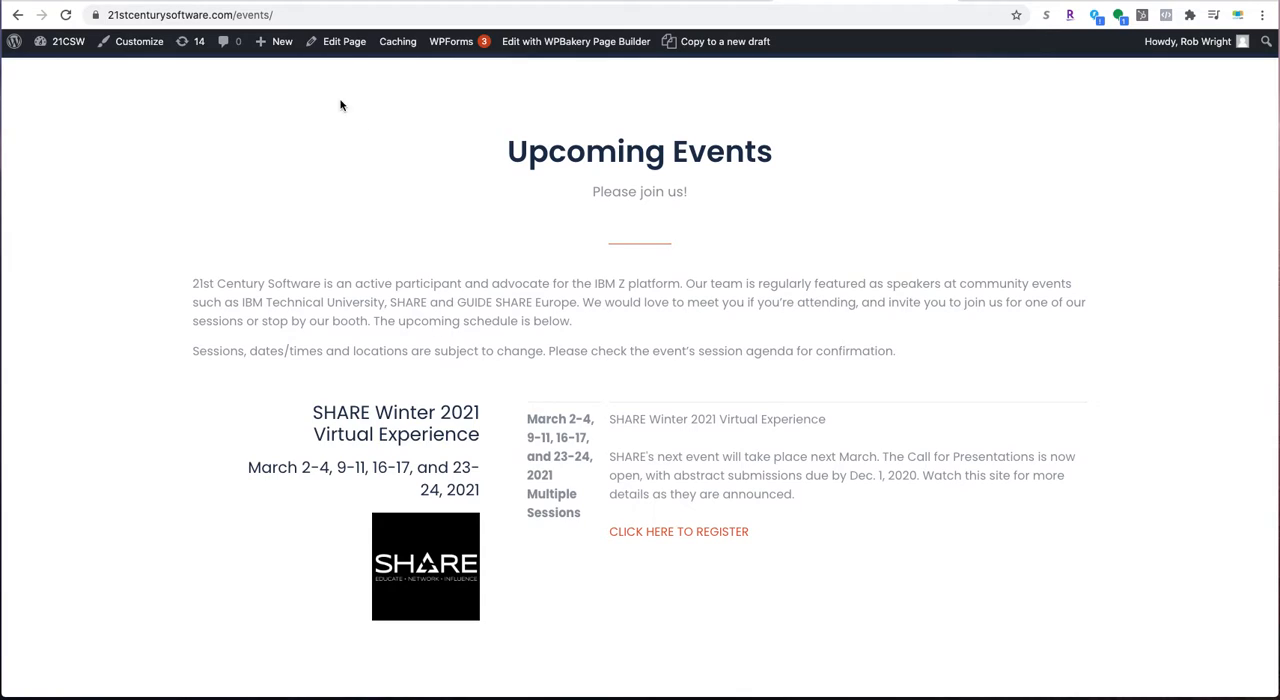
pyautogui.click(335, 45)
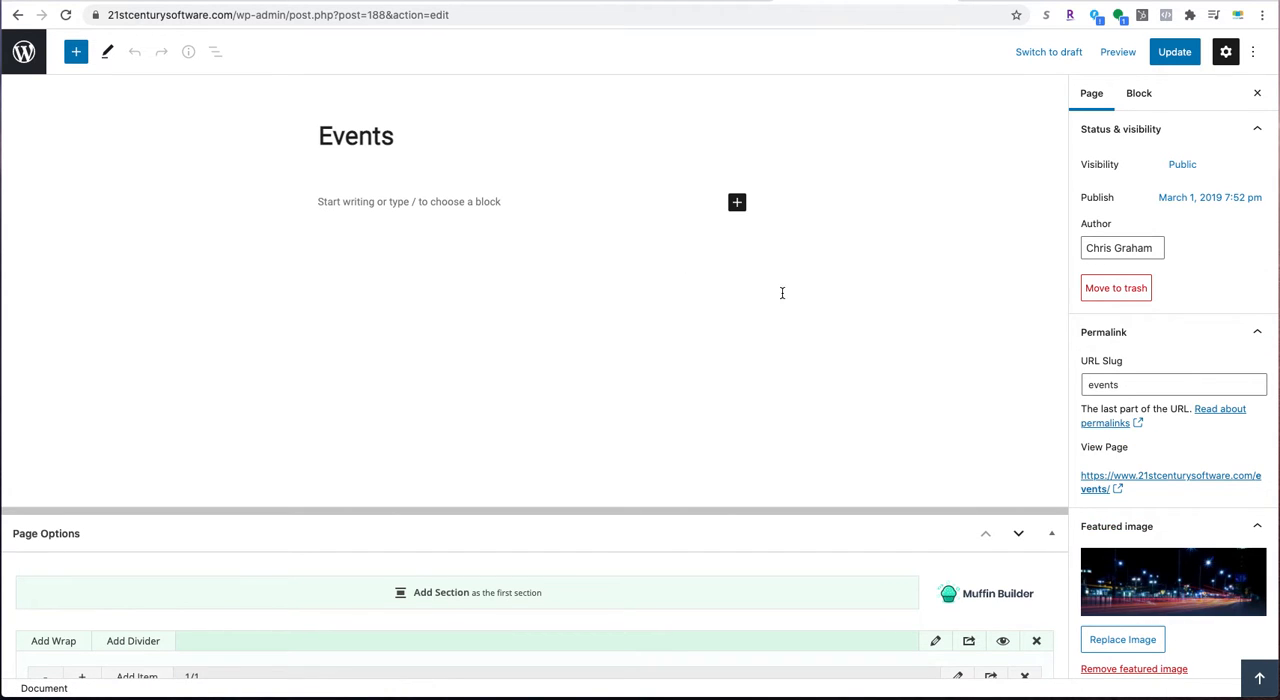
# - Examine the Events page's builder layout, including the row holding the SHARE event's 1/3 and 2/3 columns
pyautogui.scroll(-5, 791, 317)
pyautogui.scroll(-2, 793, 322)
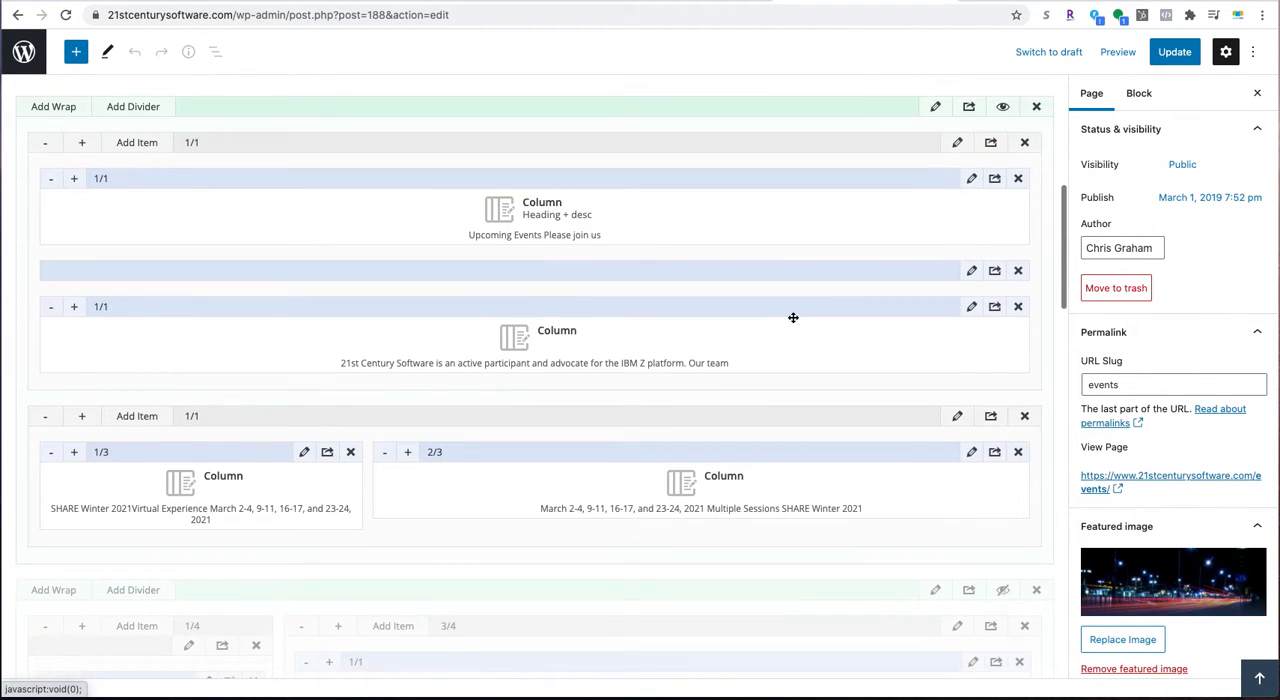
pyautogui.scroll(7, 793, 320)
pyautogui.scroll(-6, 793, 317)
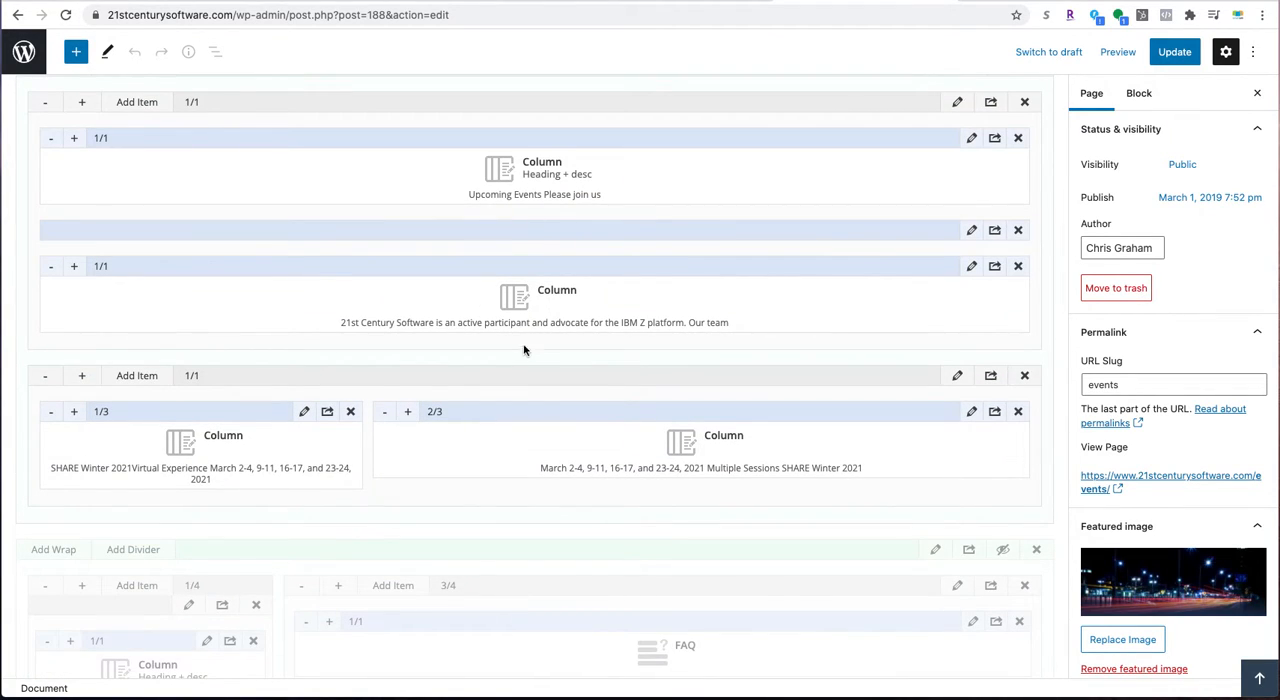
pyautogui.scroll(-1, 523, 350)
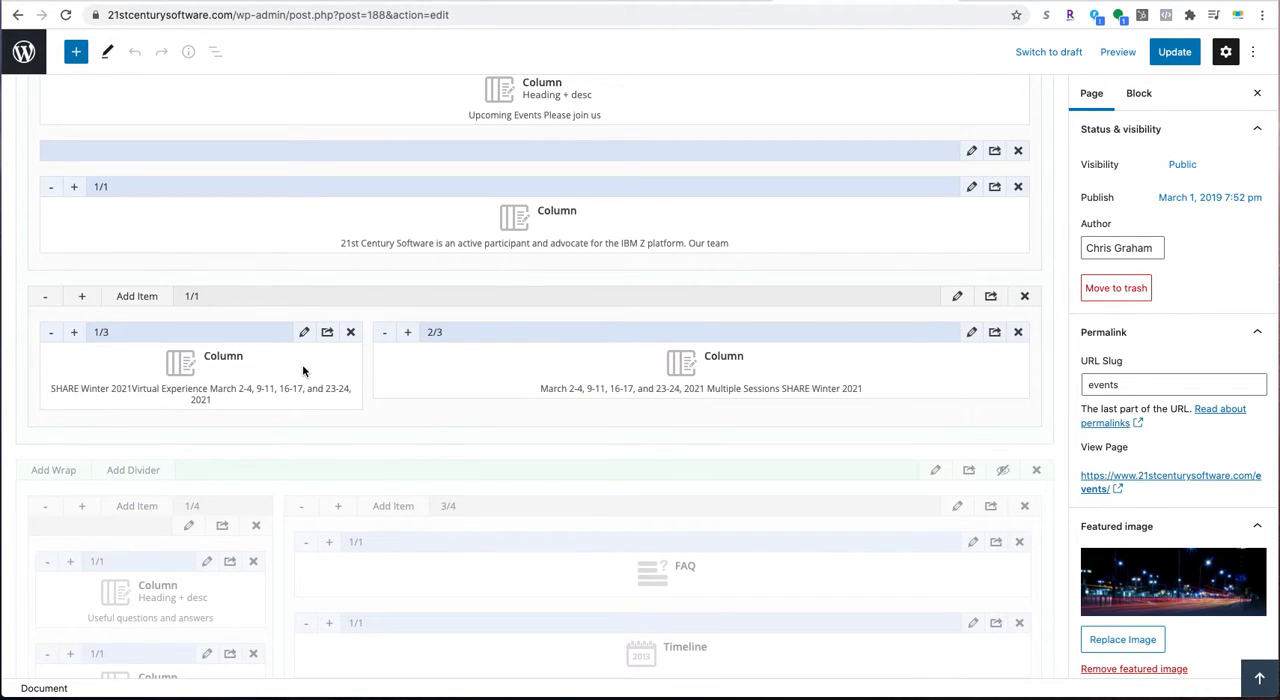
pyautogui.scroll(-1, 313, 350)
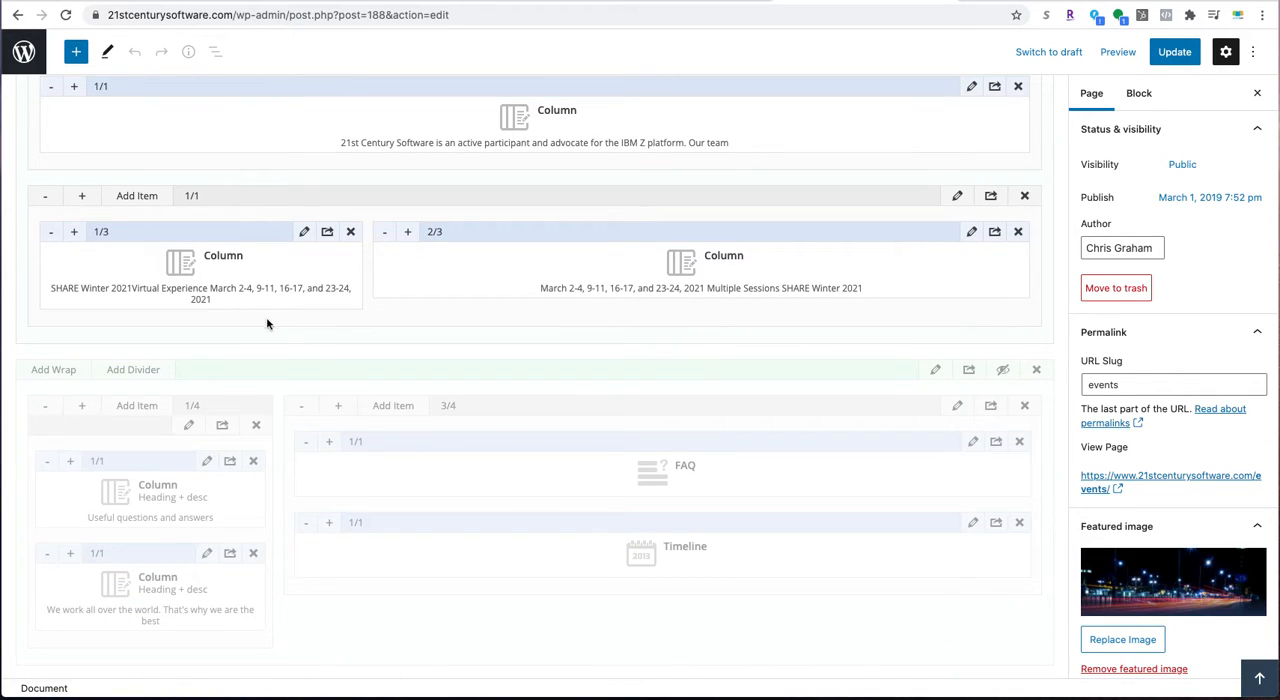
pyautogui.scroll(-1, 465, 314)
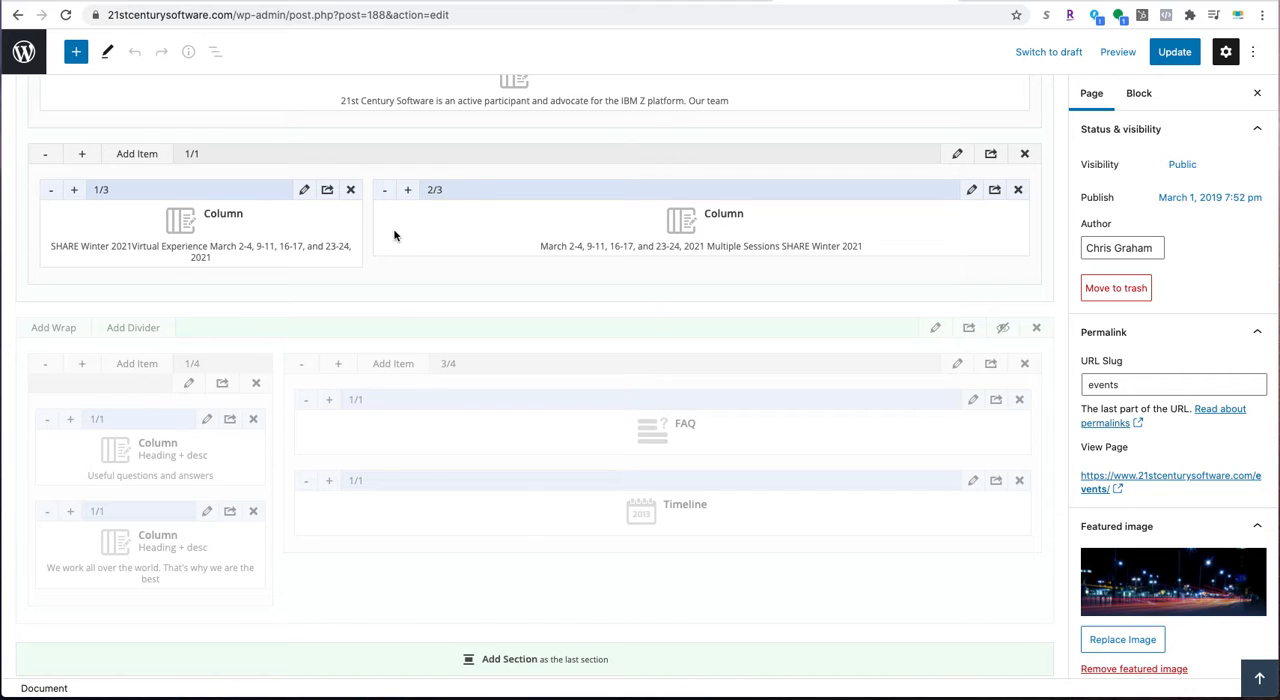
pyautogui.scroll(-1, 394, 235)
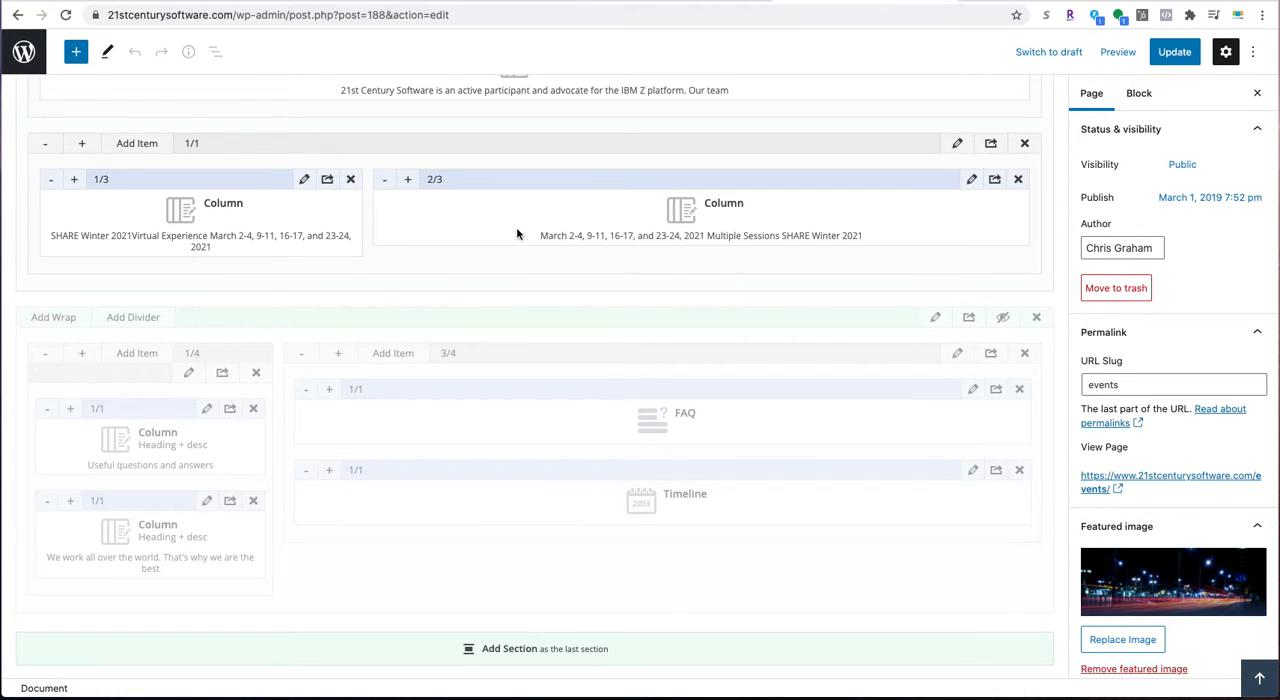
pyautogui.scroll(-1, 515, 234)
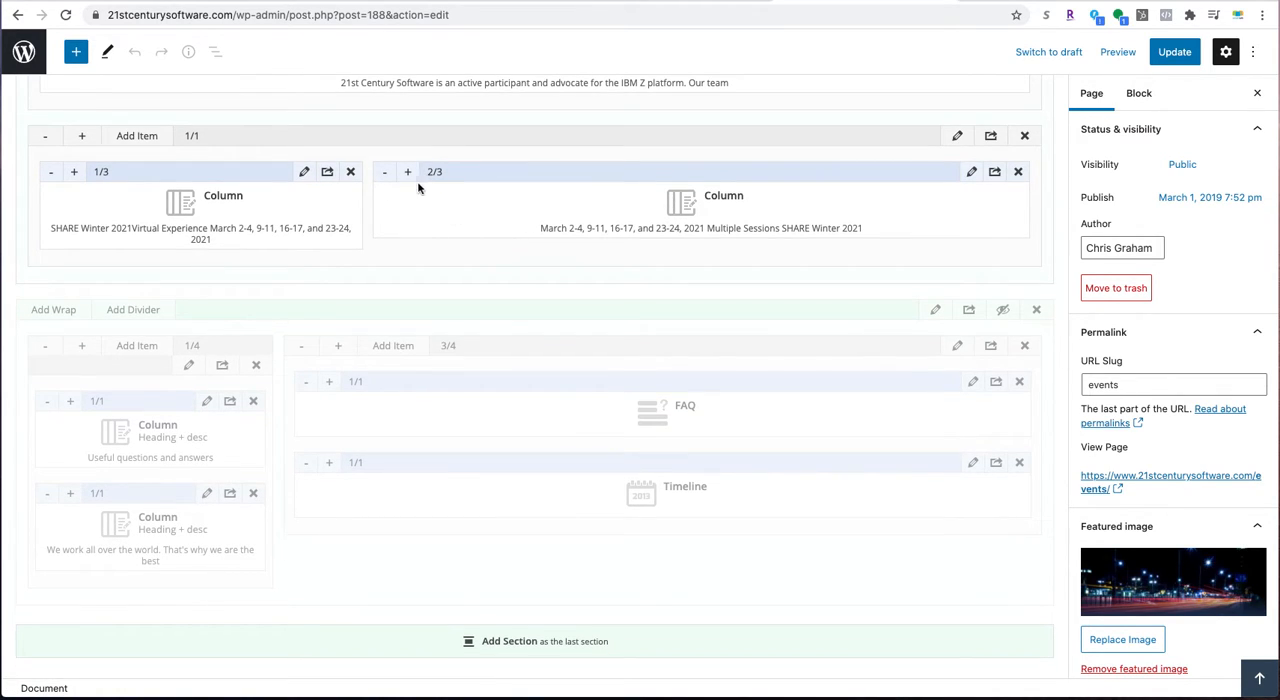
# - Open the SHARE event's 2/3 column settings and examine the registration link's text and address in its content
pyautogui.click(972, 173)
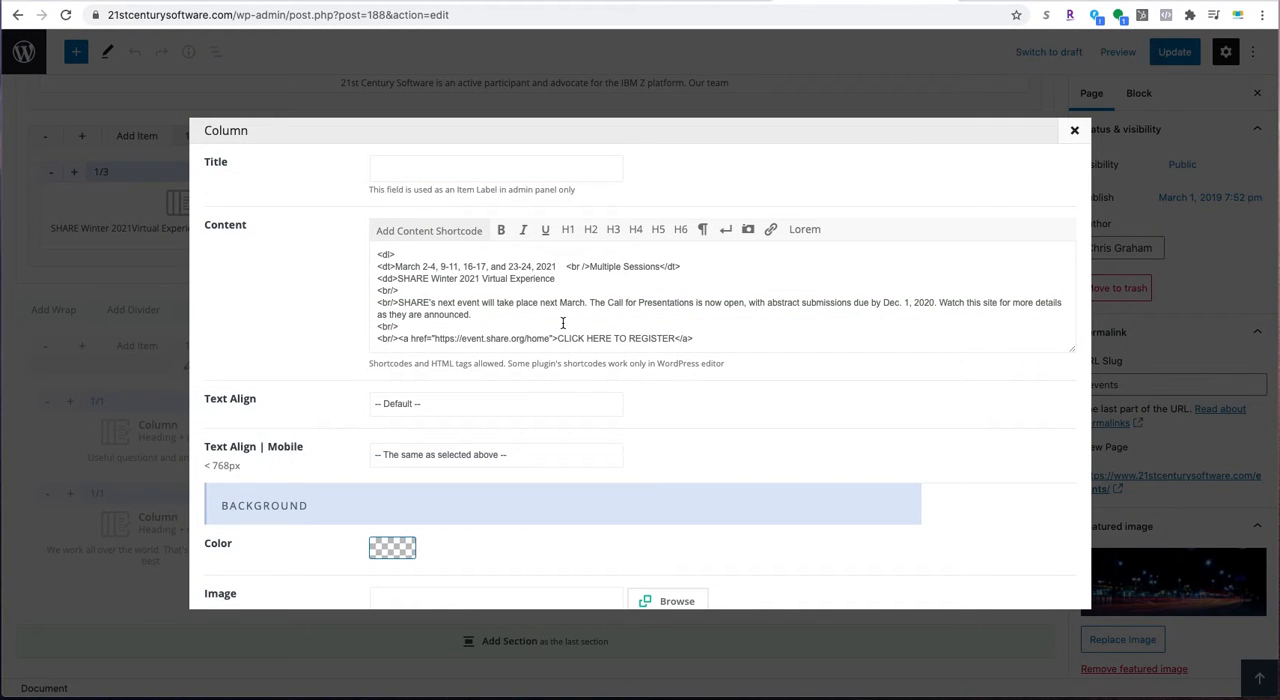
pyautogui.scroll(-1, 563, 323)
pyautogui.scroll(1, 563, 323)
pyautogui.moveTo(552, 338); pyautogui.dragTo(695, 342)
pyautogui.click(506, 327)
pyautogui.click(535, 327)
pyautogui.moveTo(535, 327); pyautogui.dragTo(449, 327)
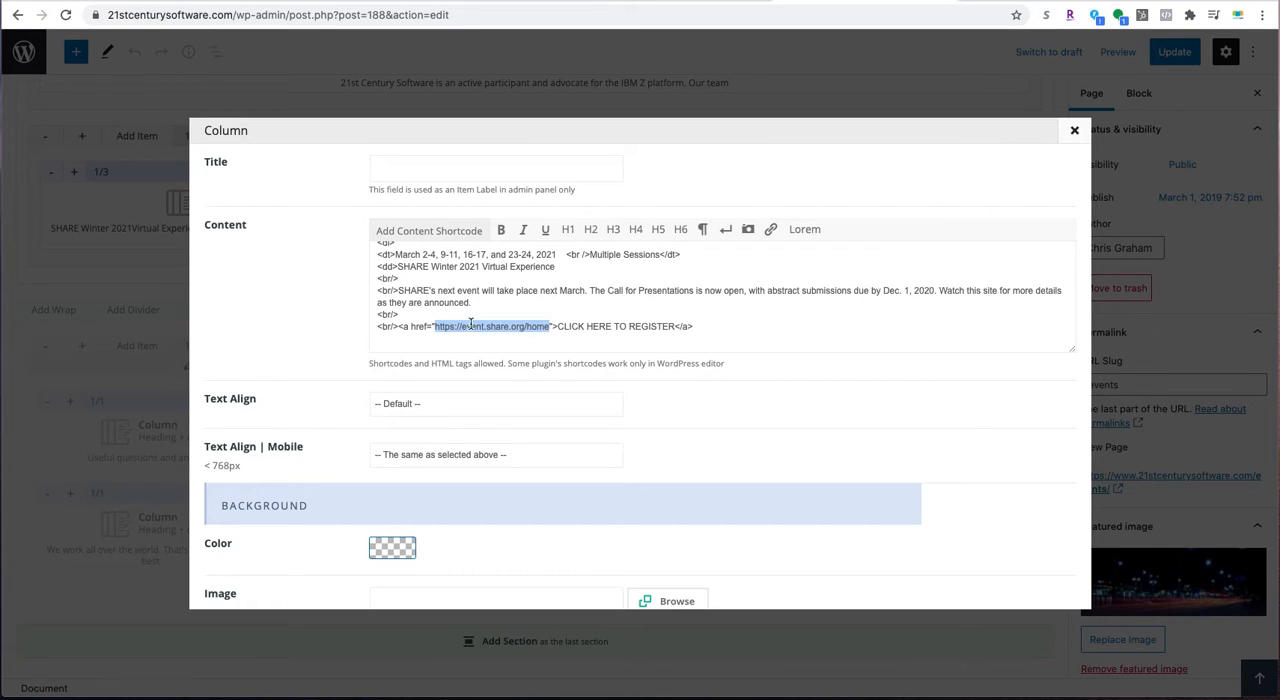
pyautogui.click(605, 338)
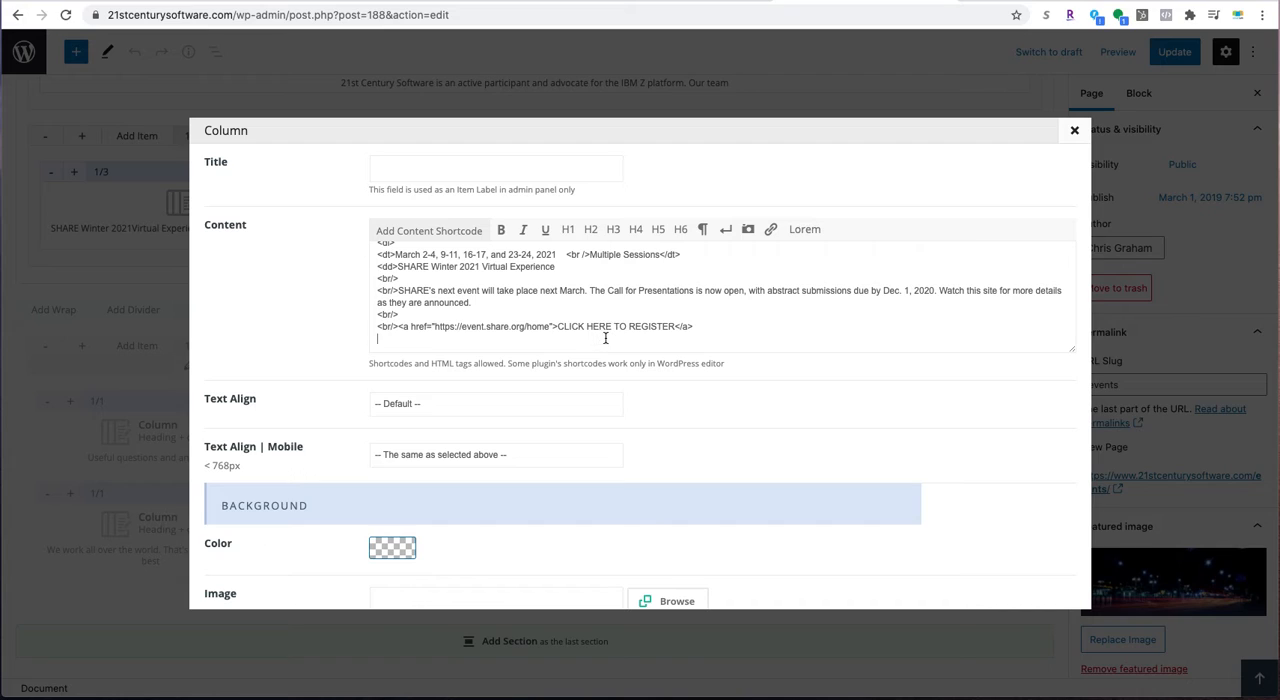
# - Cut the "CLICK HERE TO REGISTER" link line from the column's content and paste it back in place
pyautogui.scroll(1, 546, 325)
pyautogui.scroll(-1, 546, 325)
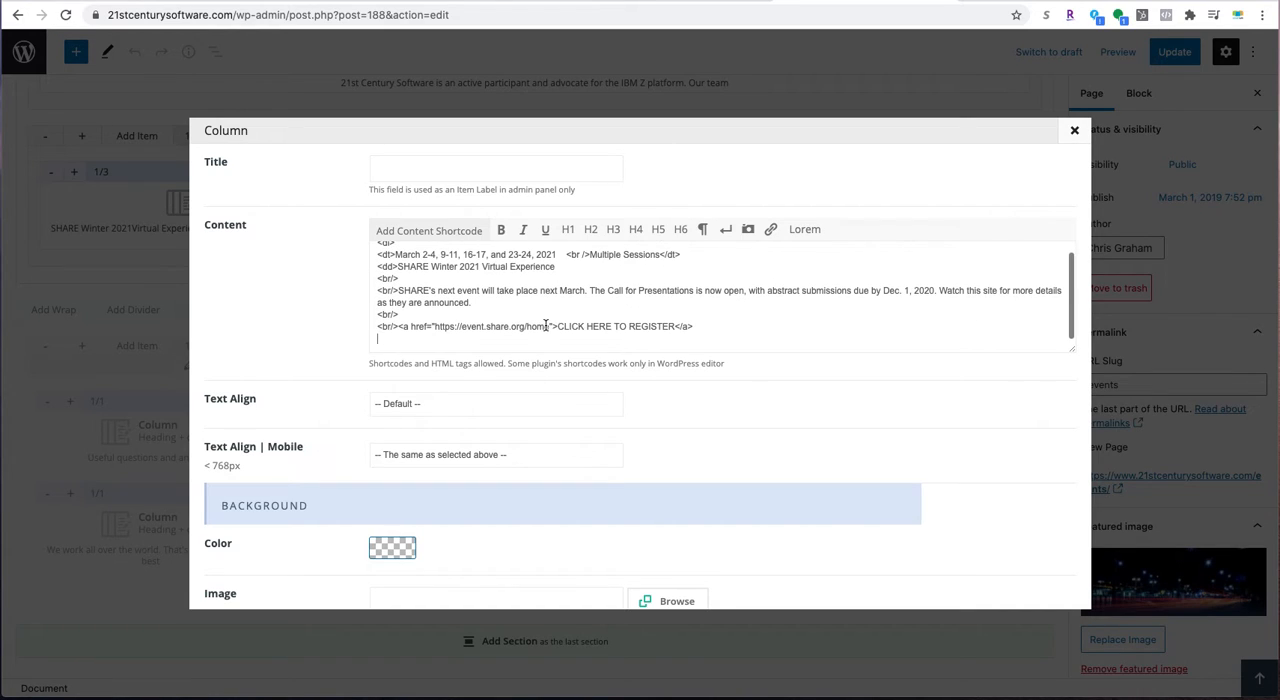
pyautogui.tripleClick(536, 326)
pyautogui.hotkey('ctrl', 'c')
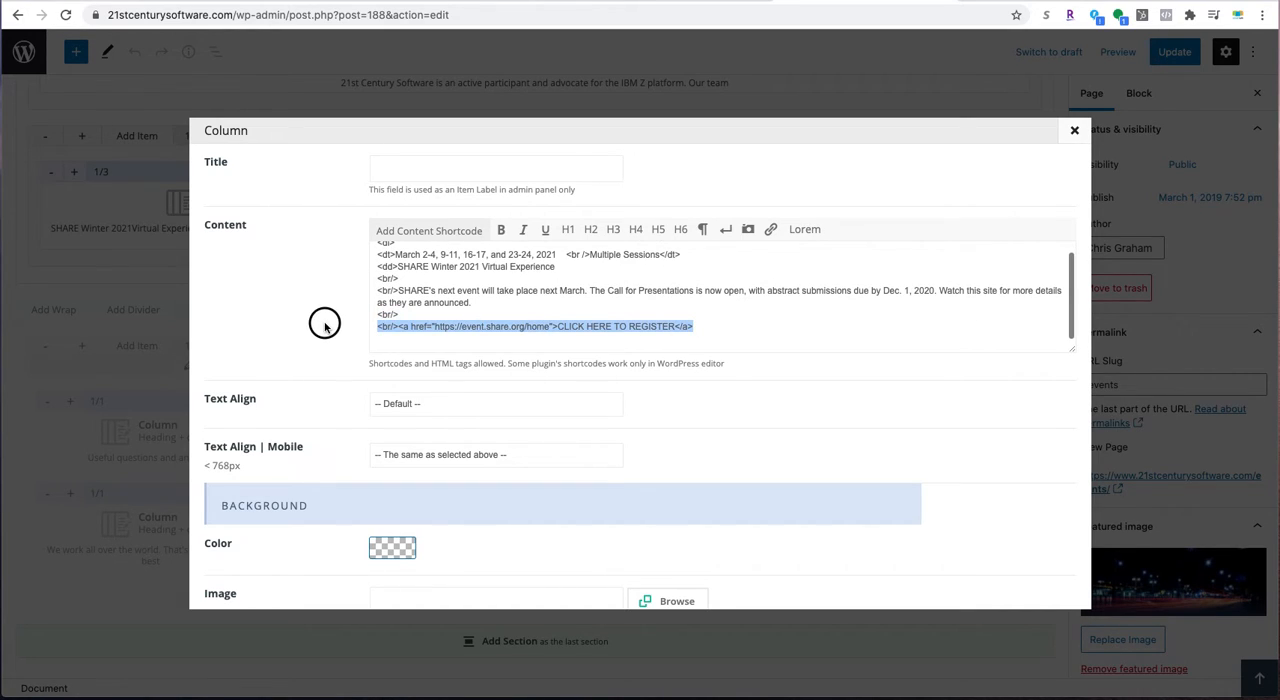
pyautogui.press('BackSpace')
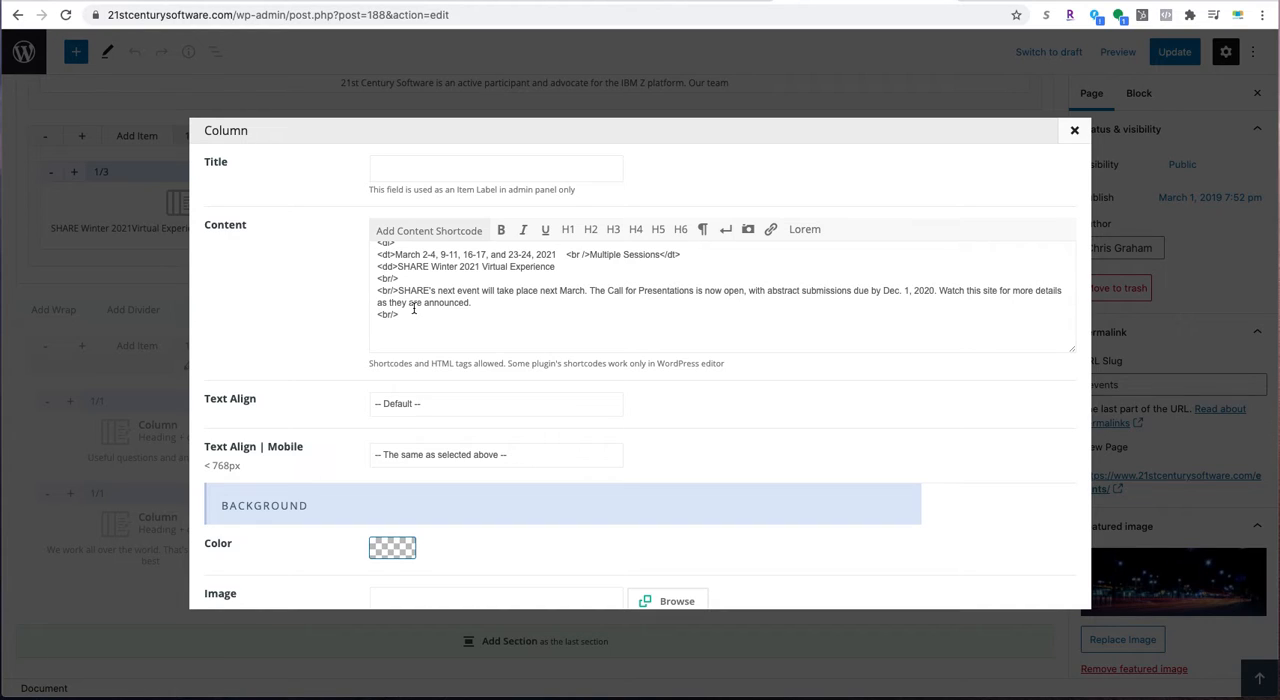
pyautogui.press('Return')
pyautogui.hotkey('ctrl', 'v')
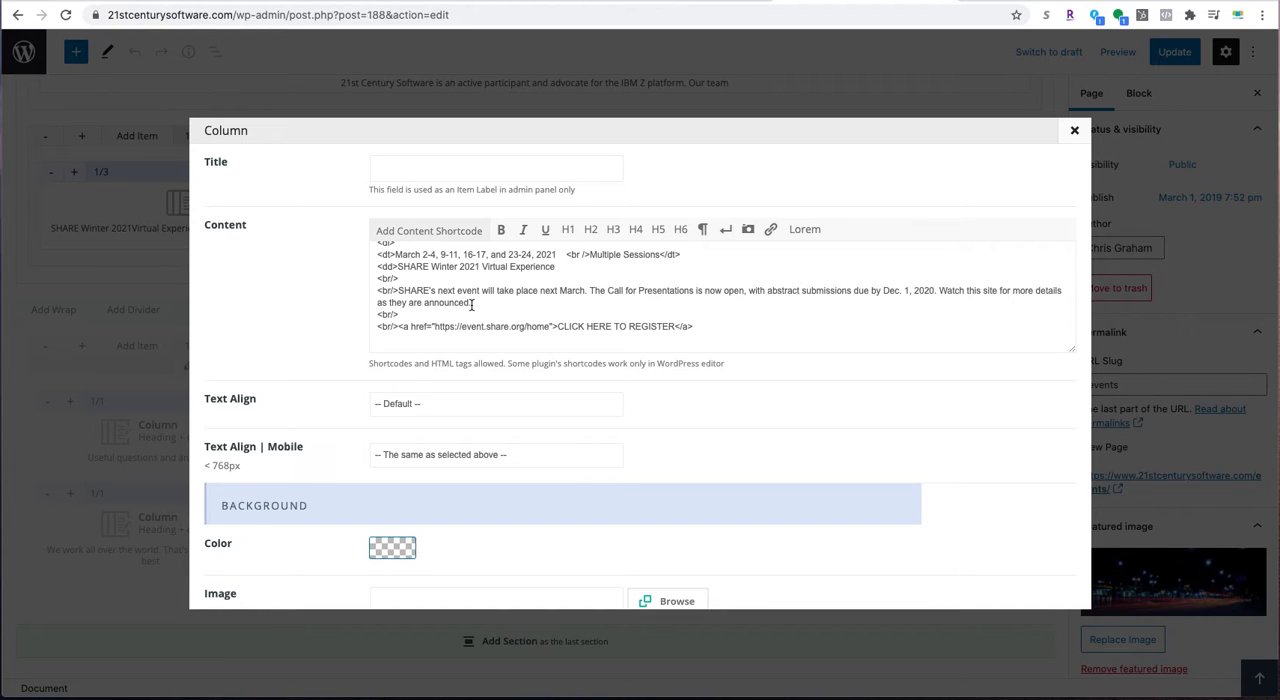
# - Review the event's description, title and remaining column settings, and close the column without saving
pyautogui.moveTo(472, 303); pyautogui.dragTo(398, 292)
pyautogui.moveTo(555, 267); pyautogui.dragTo(410, 267)
pyautogui.scroll(1, 405, 253)
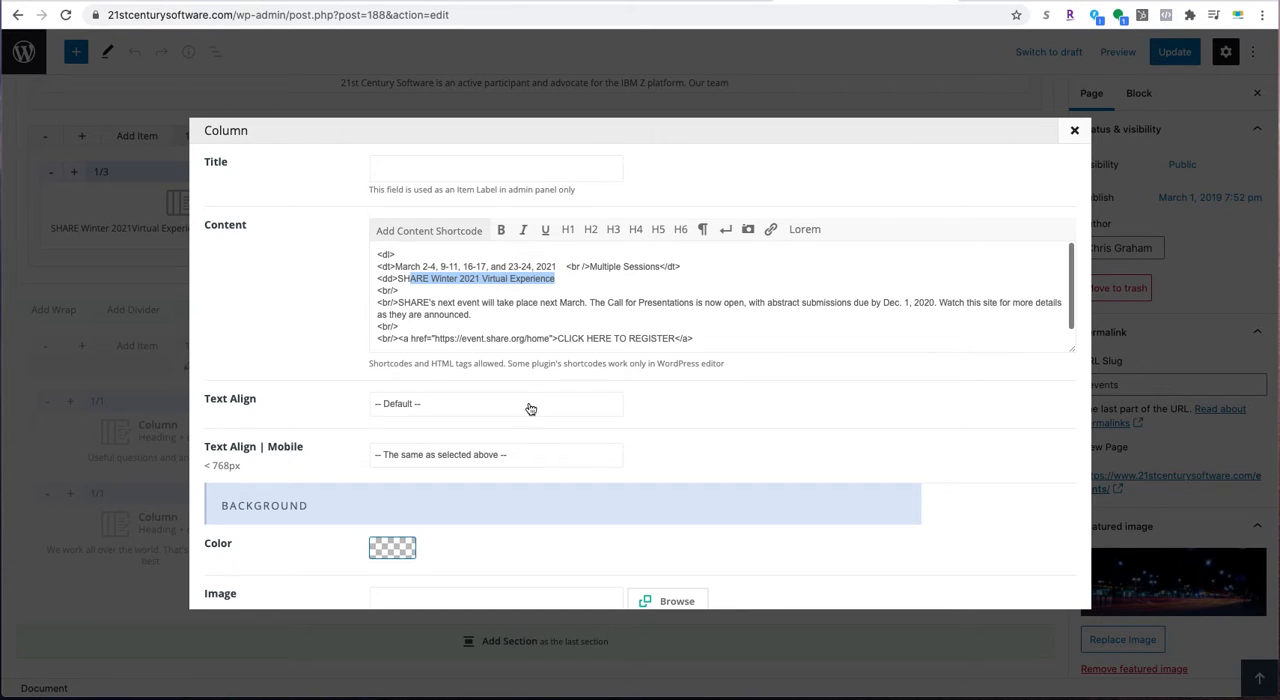
pyautogui.scroll(-1, 543, 425)
pyautogui.scroll(-8, 543, 425)
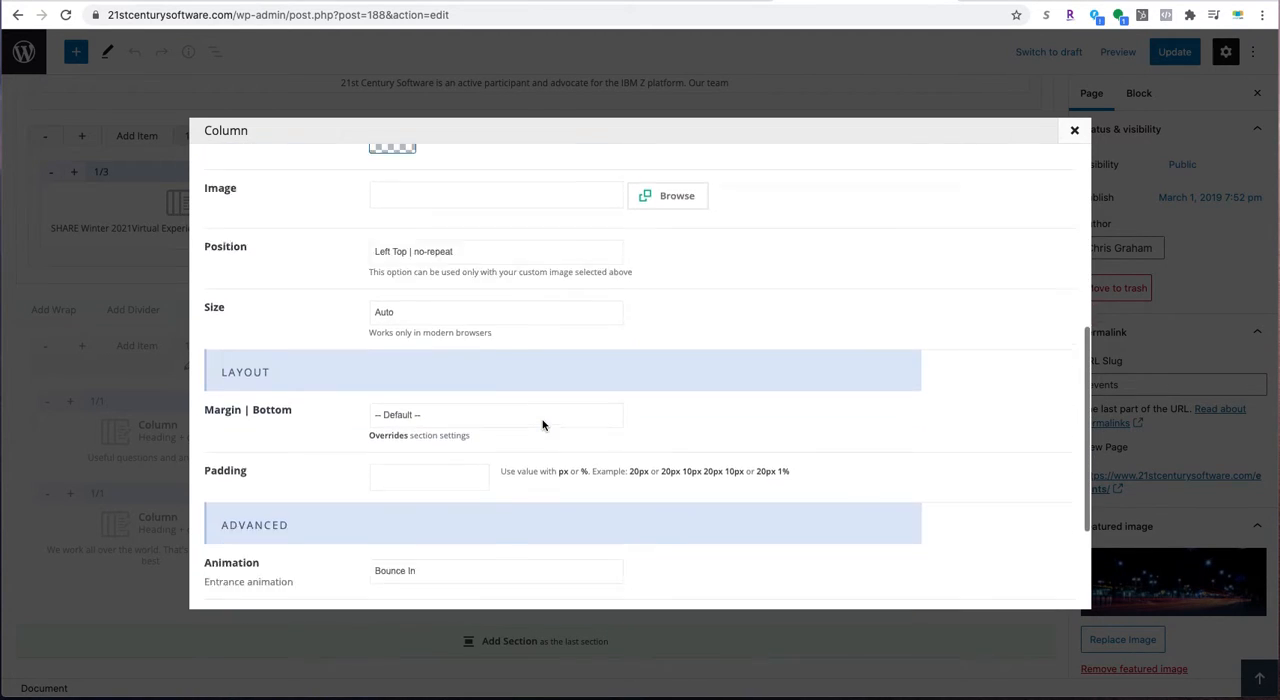
pyautogui.scroll(10, 543, 425)
pyautogui.scroll(-5, 739, 473)
pyautogui.scroll(-7, 787, 477)
pyautogui.scroll(11, 831, 383)
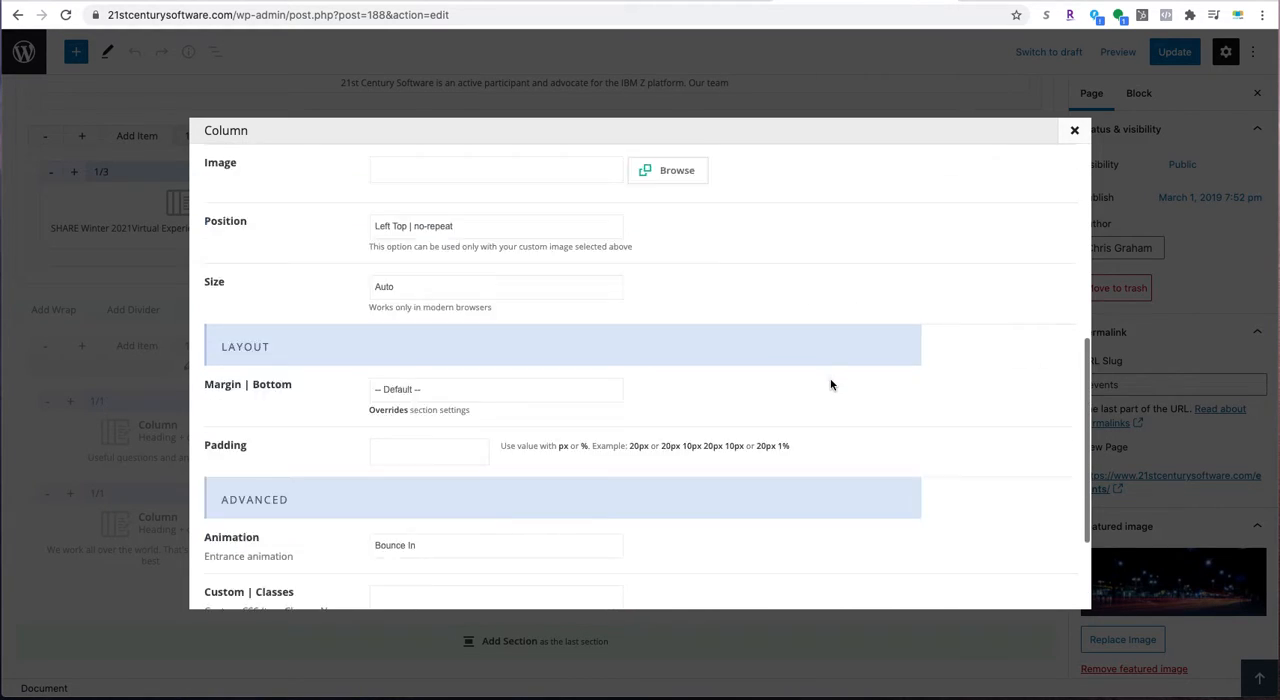
pyautogui.click(1074, 131)
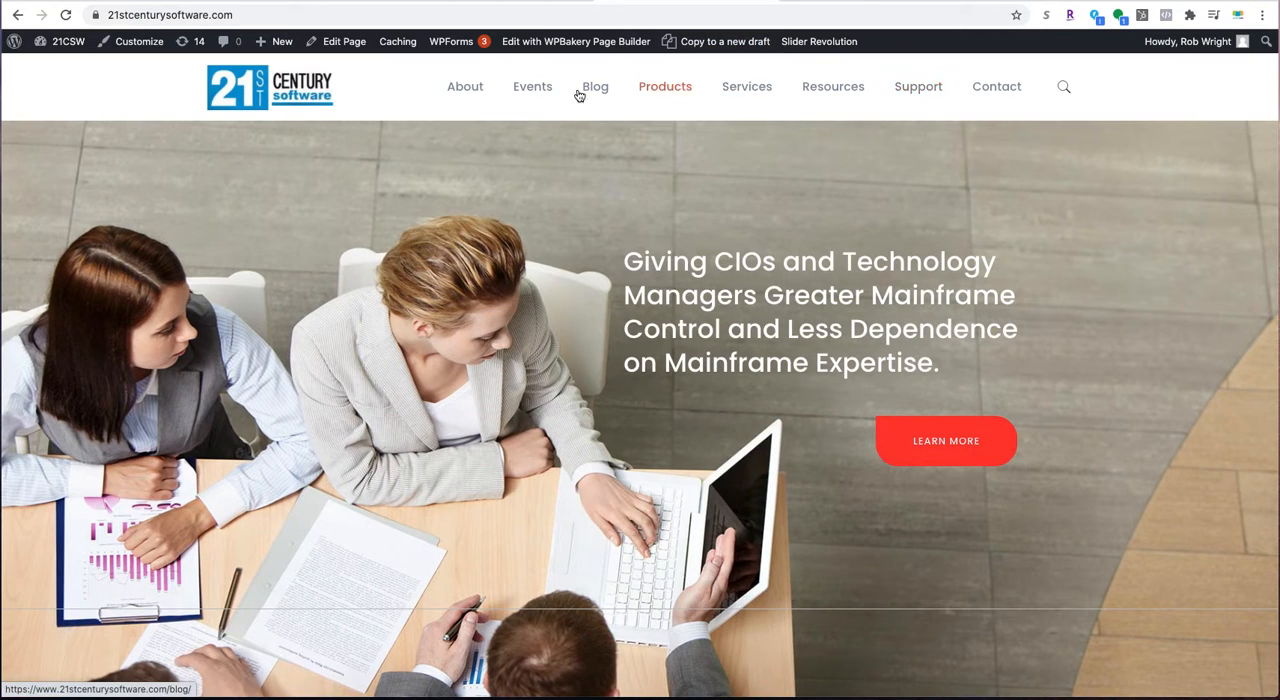
# - Open the Events page from the live homepage and view its SHARE Winter 2021 listing
pyautogui.click(536, 92)
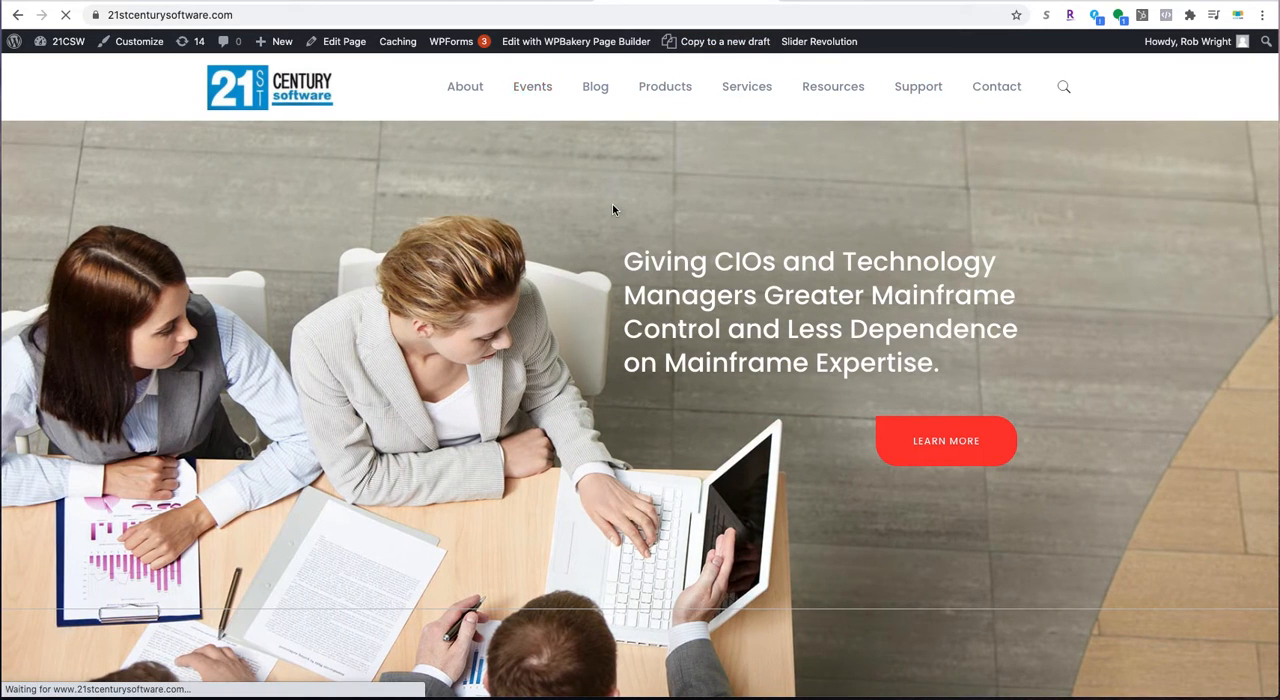
pyautogui.scroll(-4, 793, 523)
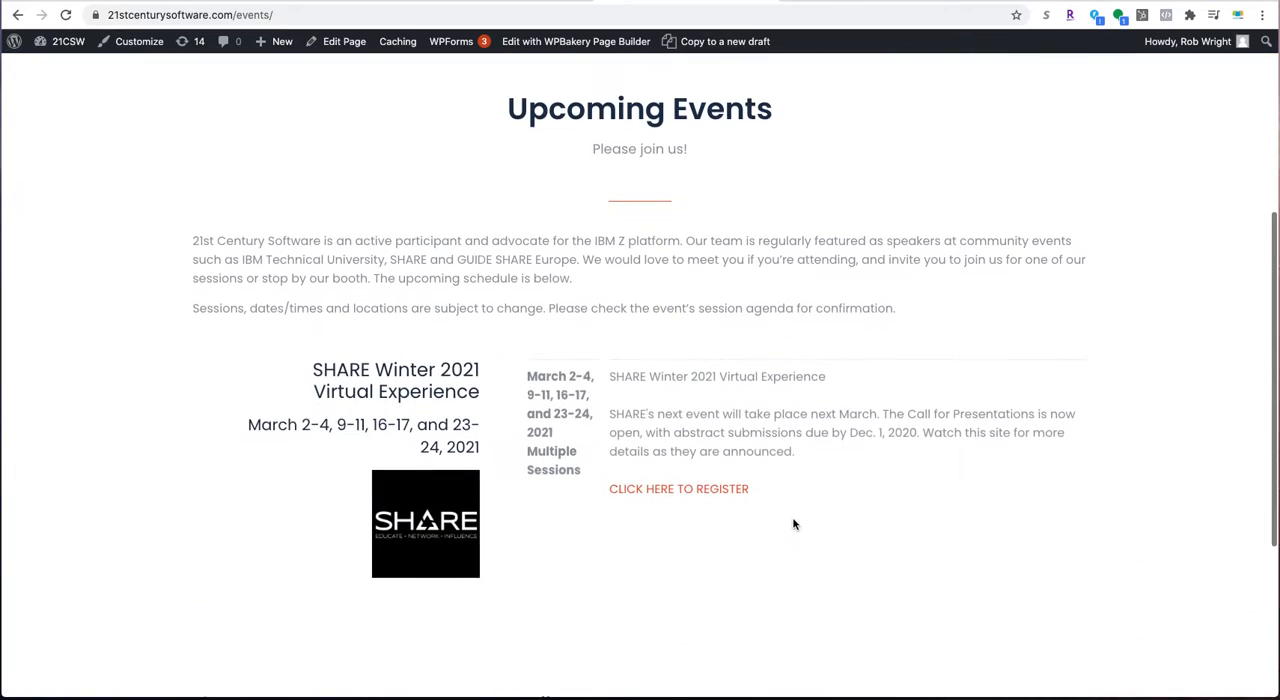
# - Open the SHARE event's 1/3 column settings in the Events page editor and review its content, alignment, background and layout options
pyautogui.scroll(-2, 673, 383)
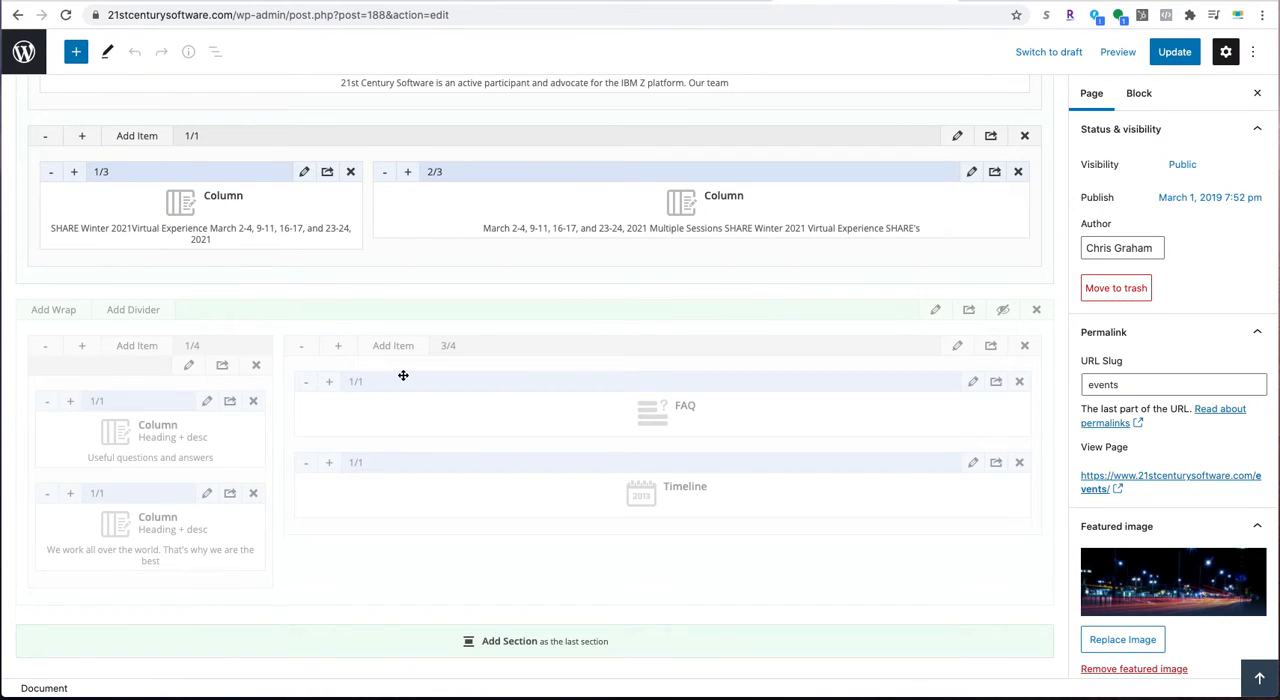
pyautogui.click(304, 175)
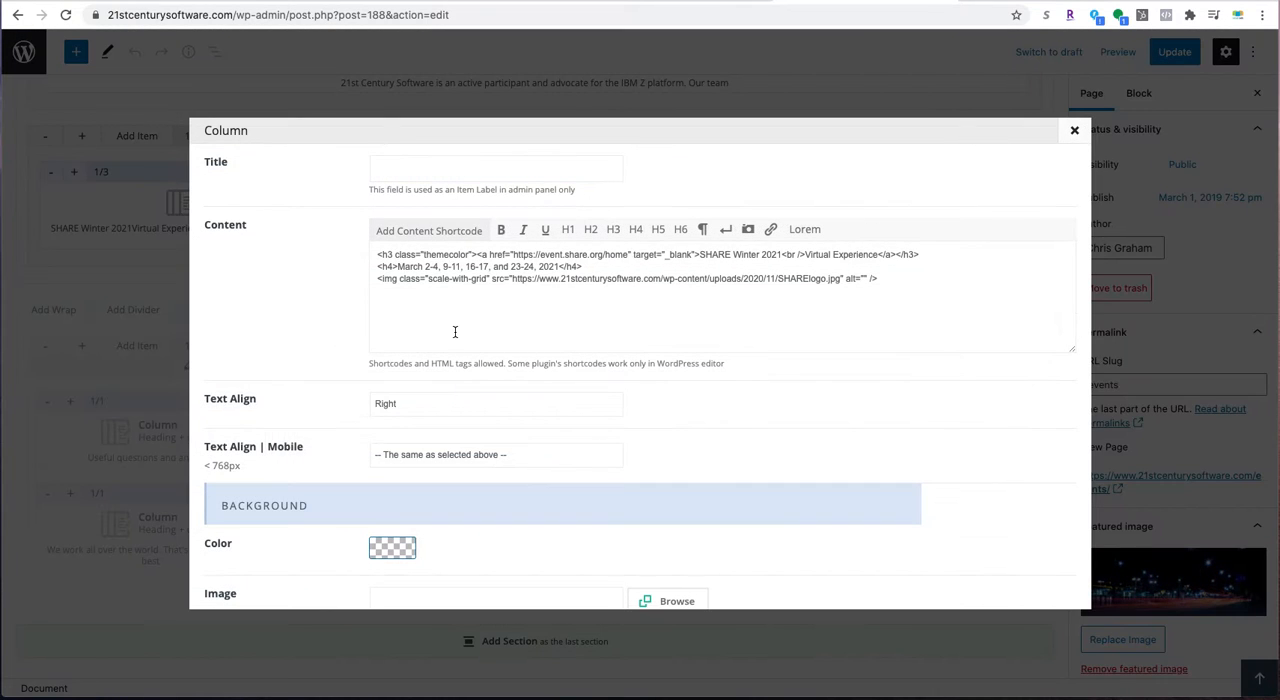
pyautogui.scroll(-3, 454, 327)
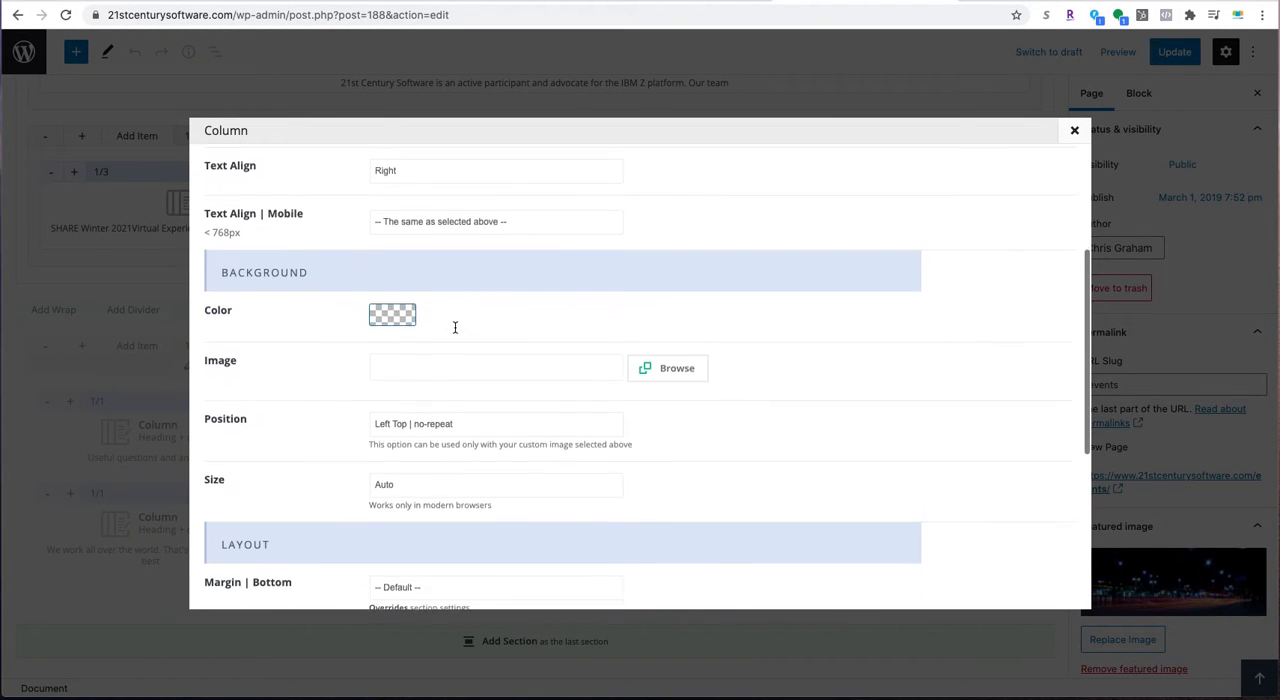
pyautogui.scroll(-3, 454, 332)
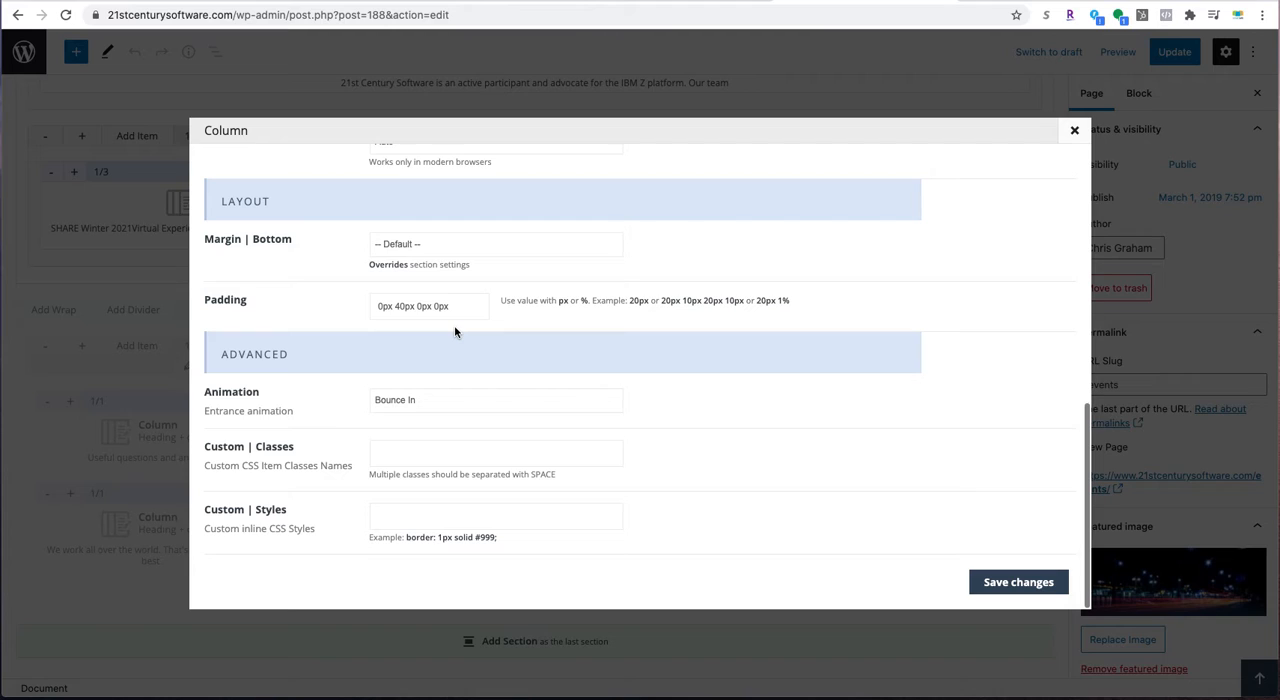
pyautogui.scroll(6, 454, 332)
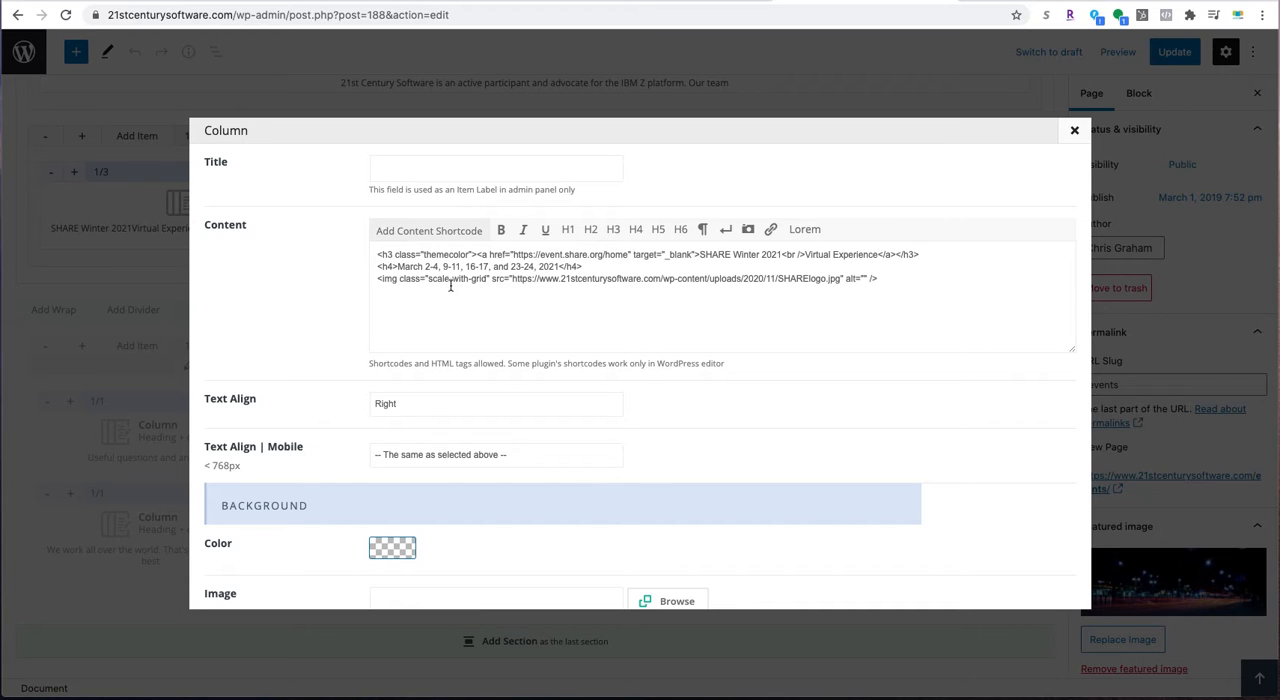
# - Compare the SHARE logo on the live Events page with its image address in the 1/3 column's content
pyautogui.click(669, 2)
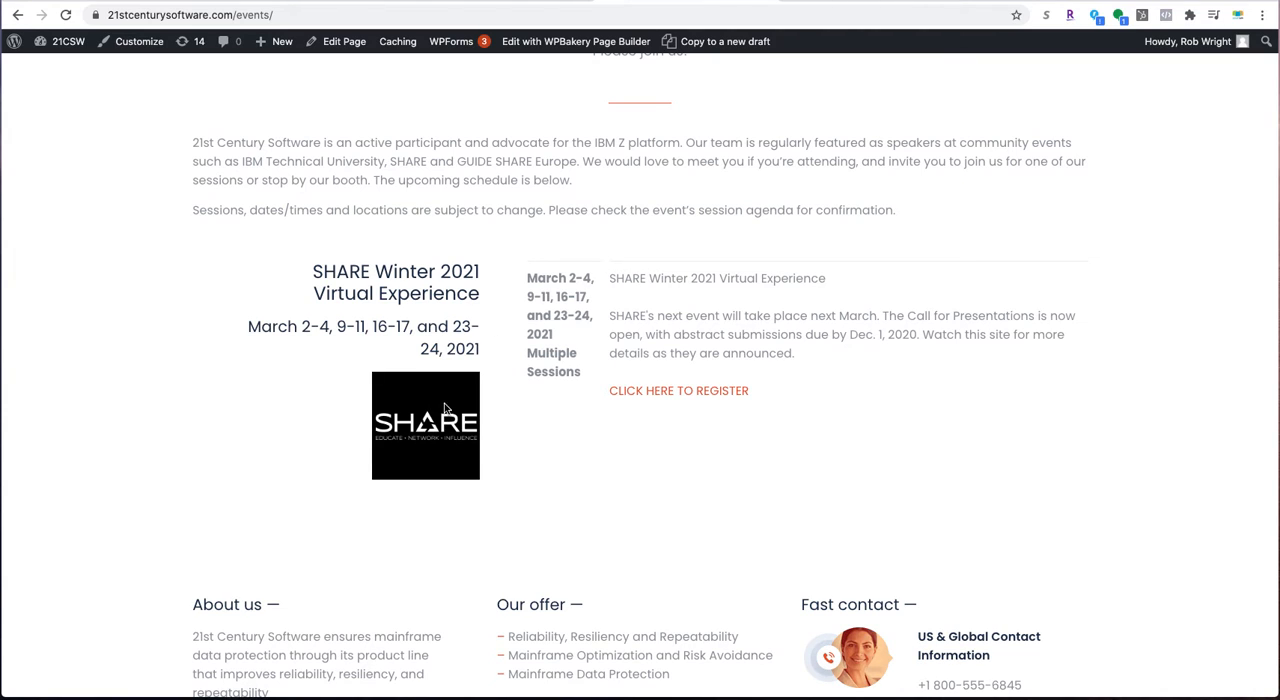
pyautogui.moveTo(433, 411)
pyautogui.mouseDown()
pyautogui.moveTo(389, 427)
pyautogui.moveTo(425, 414)
pyautogui.mouseUp()
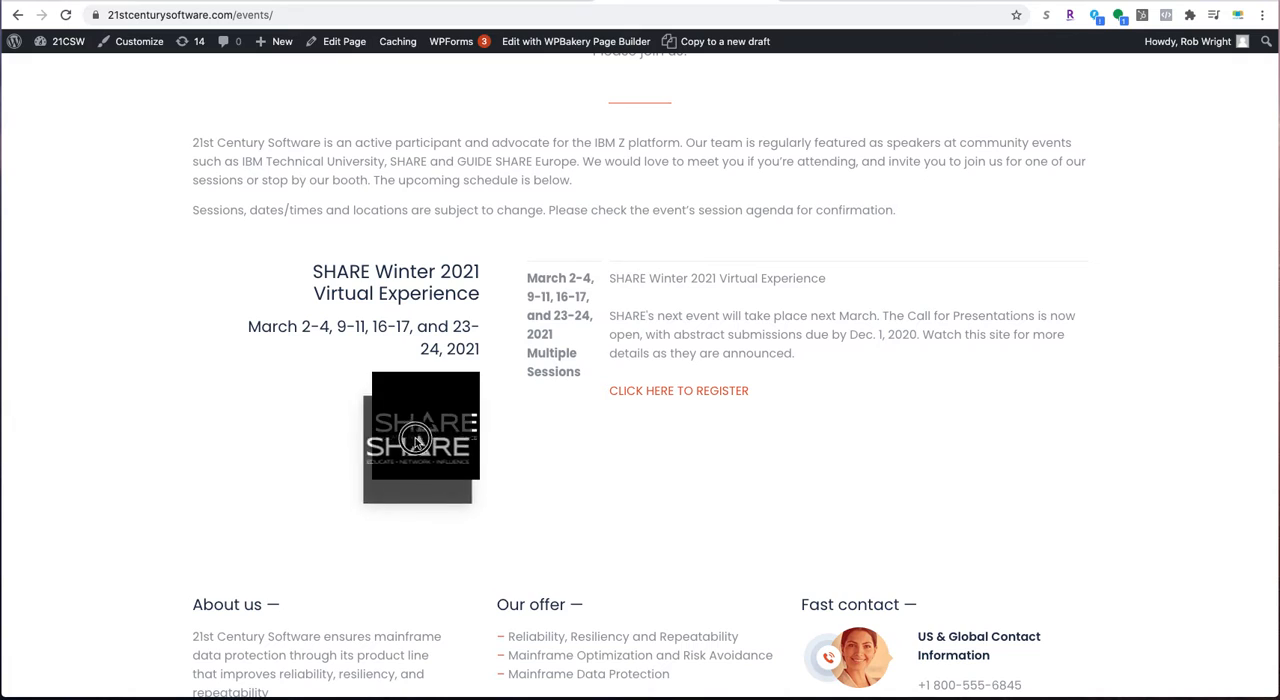
pyautogui.scroll(-1, 428, 420)
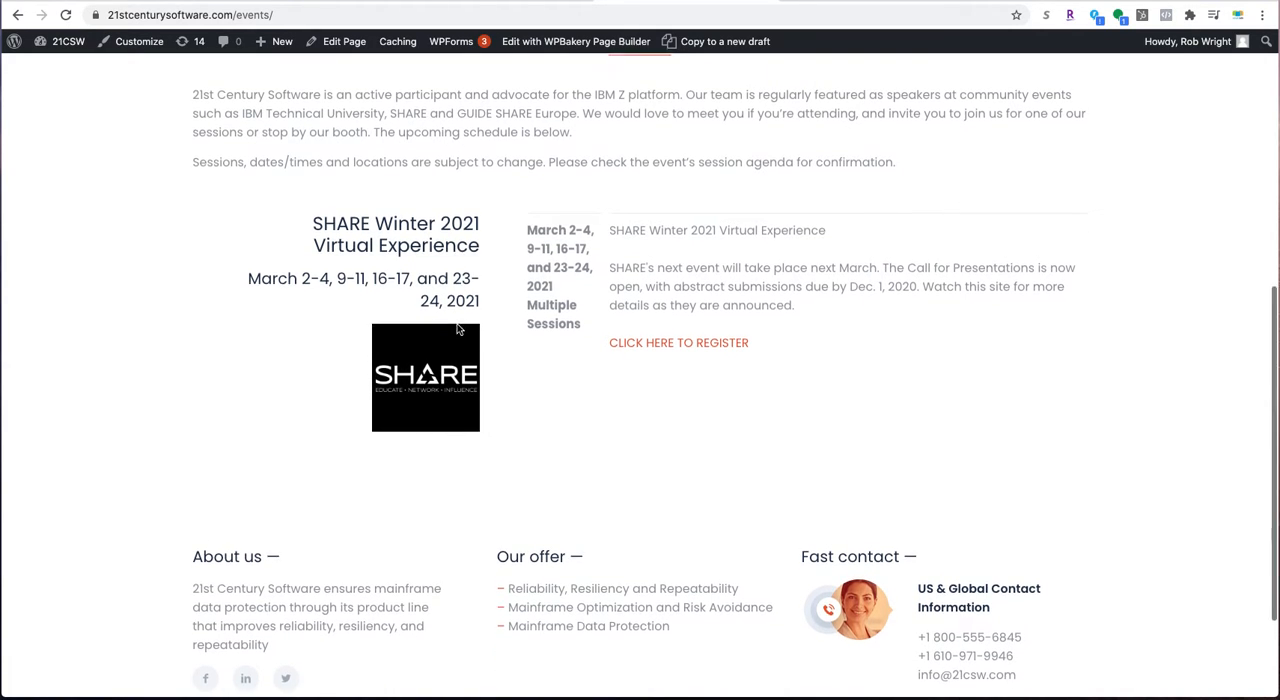
pyautogui.scroll(-1, 440, 450)
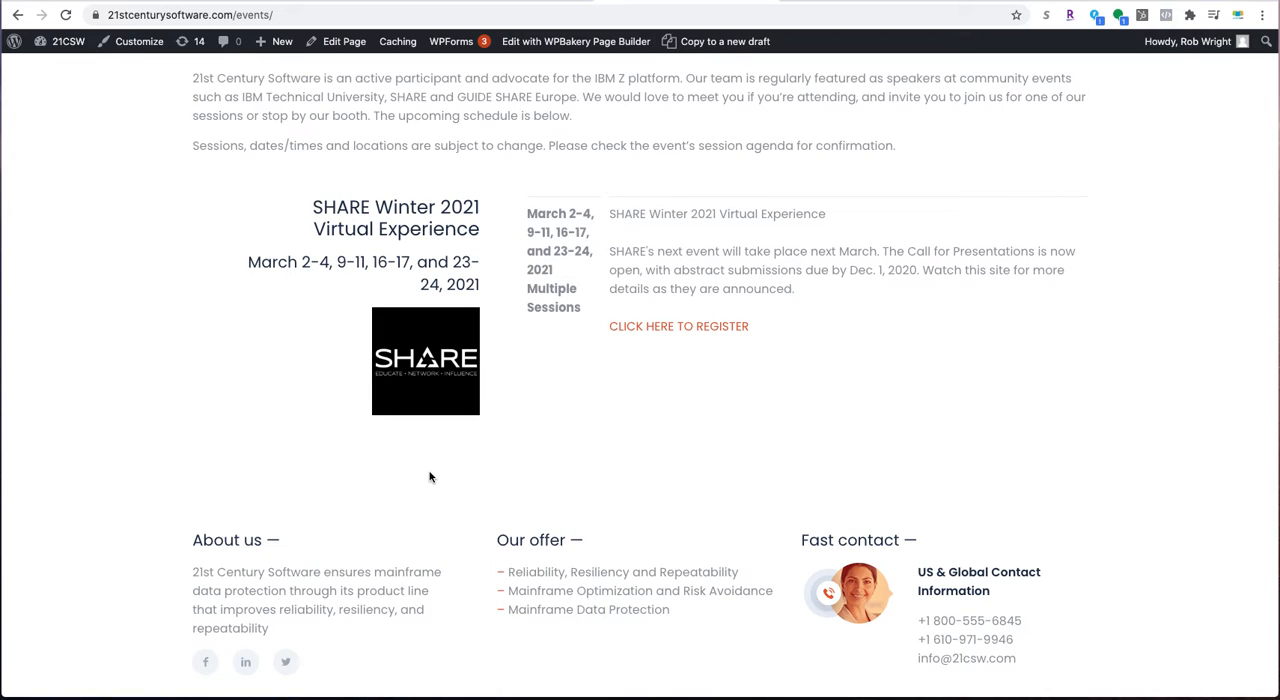
pyautogui.click(814, 2)
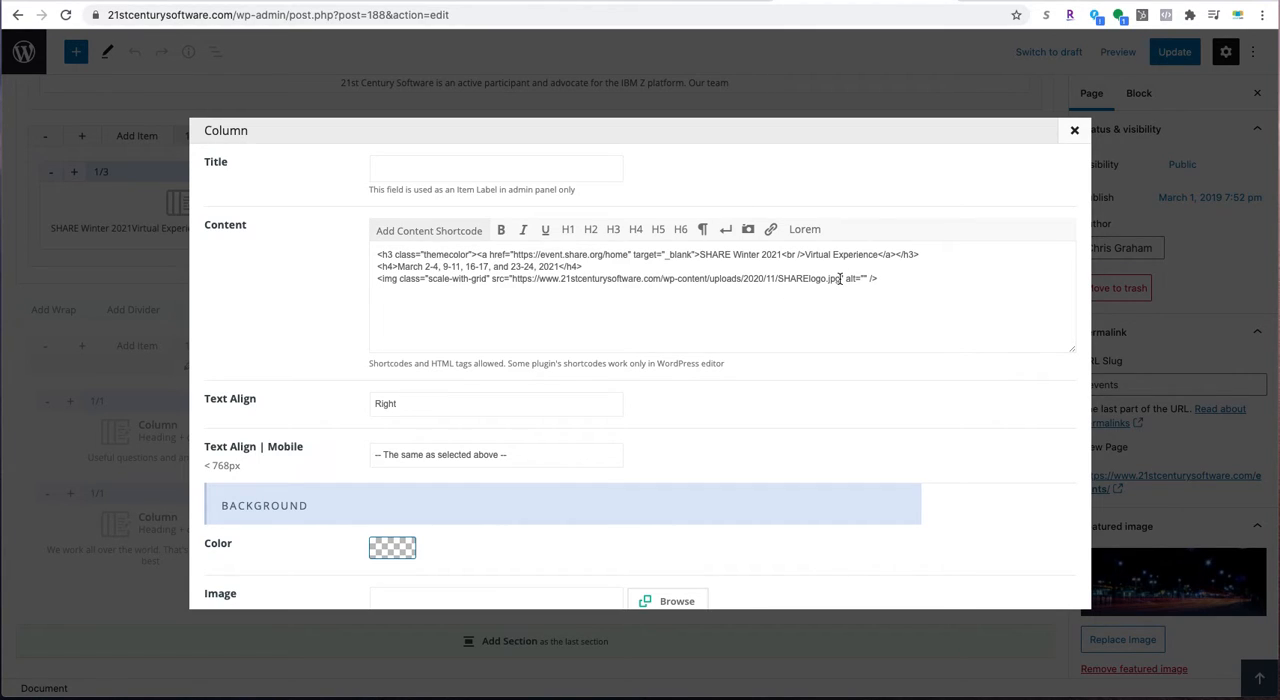
pyautogui.moveTo(840, 279); pyautogui.dragTo(511, 280)
pyautogui.click(618, 339)
# - Compare the live listing's event title and dates with the heading link and date line in the column's content
pyautogui.click(685, 7)
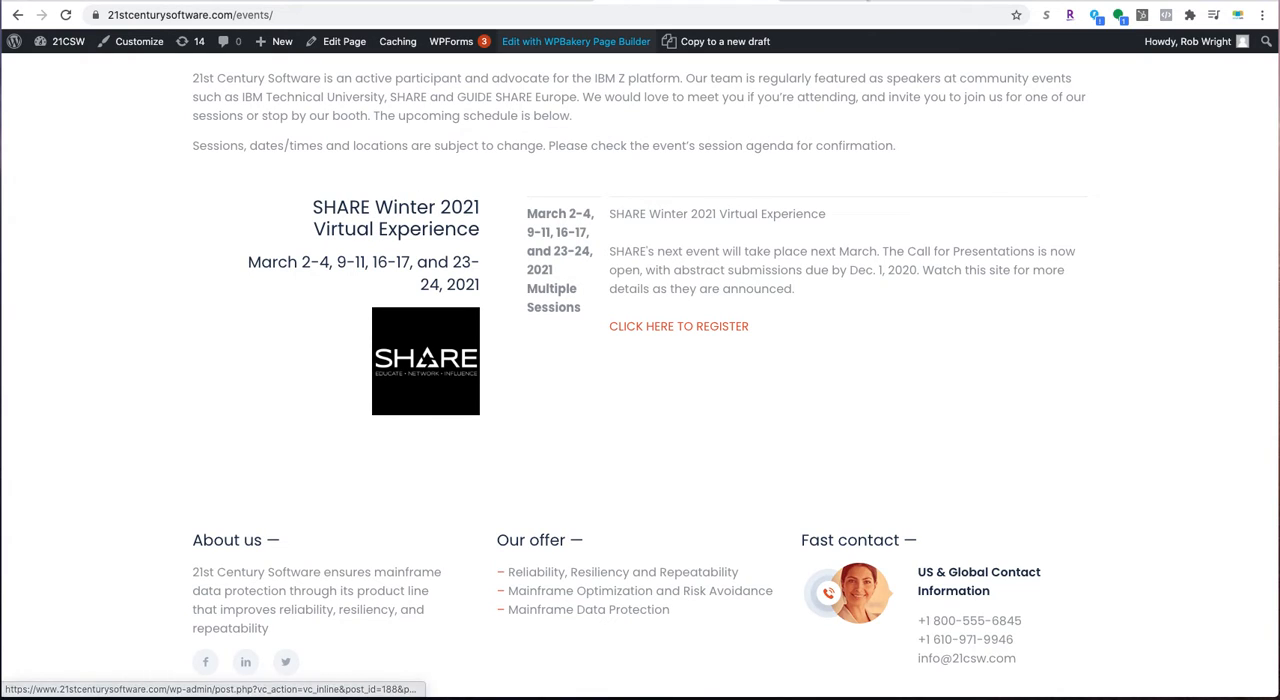
pyautogui.click(575, 41)
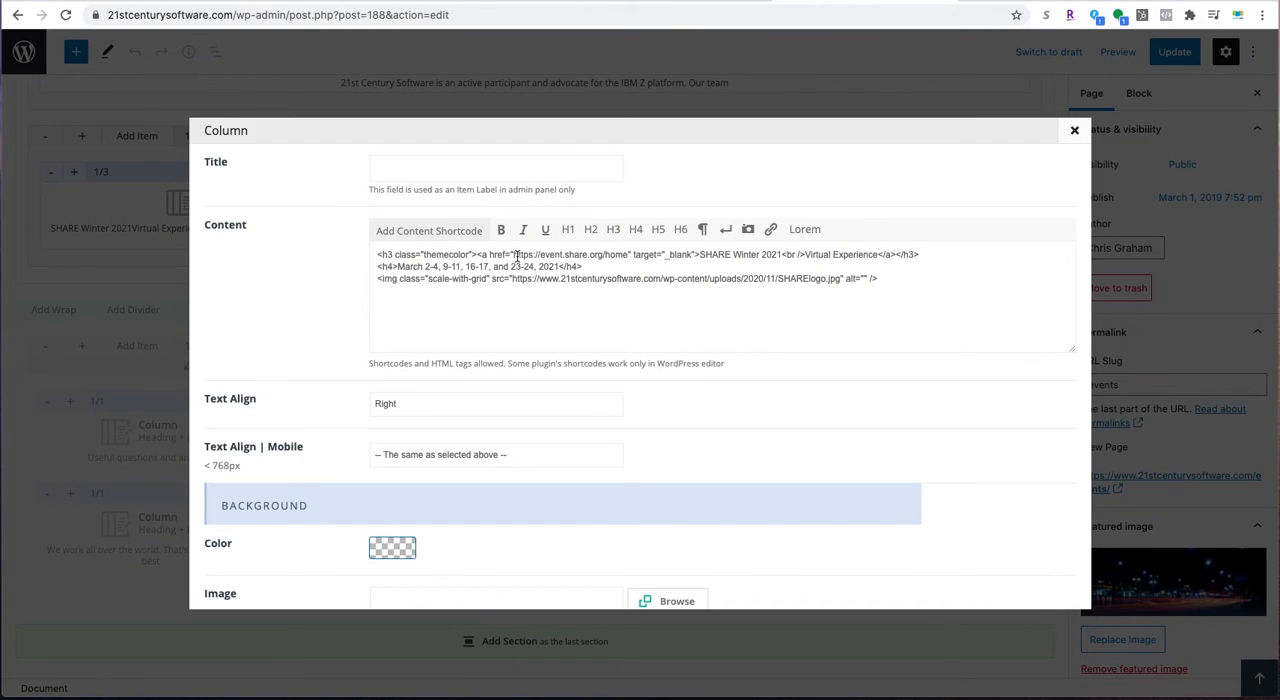
pyautogui.moveTo(516, 255); pyautogui.dragTo(629, 255)
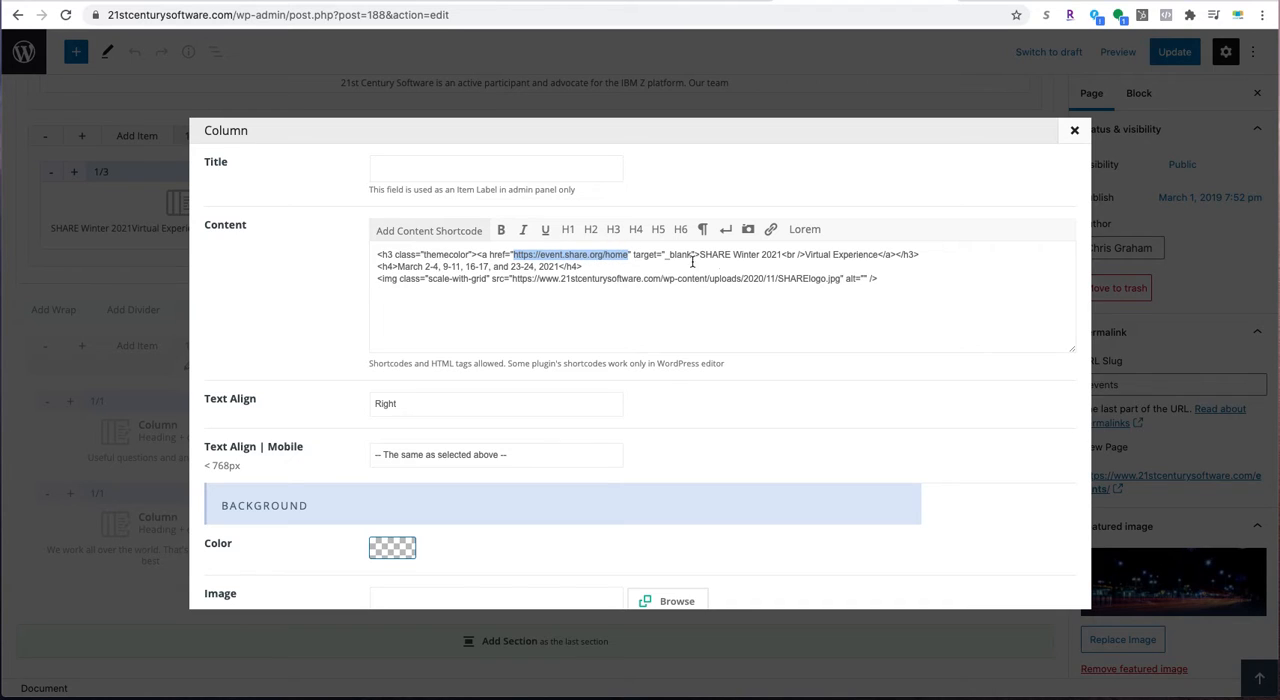
pyautogui.click(732, 262)
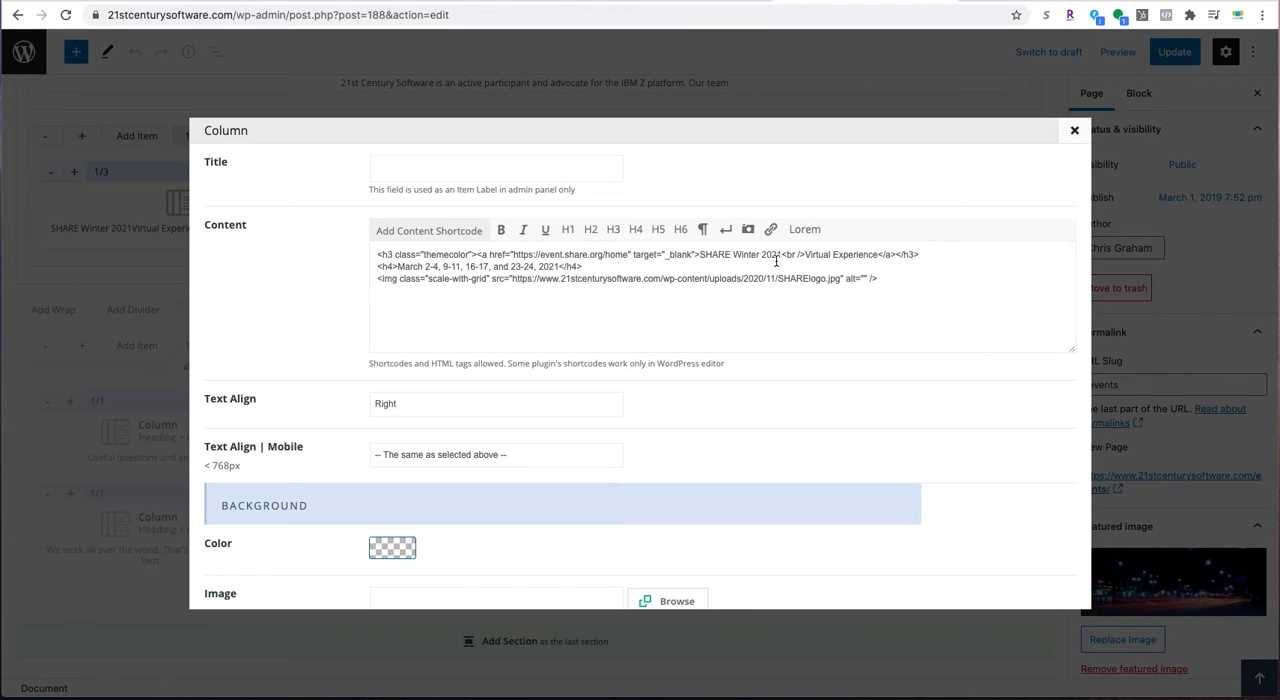
pyautogui.click(657, 1)
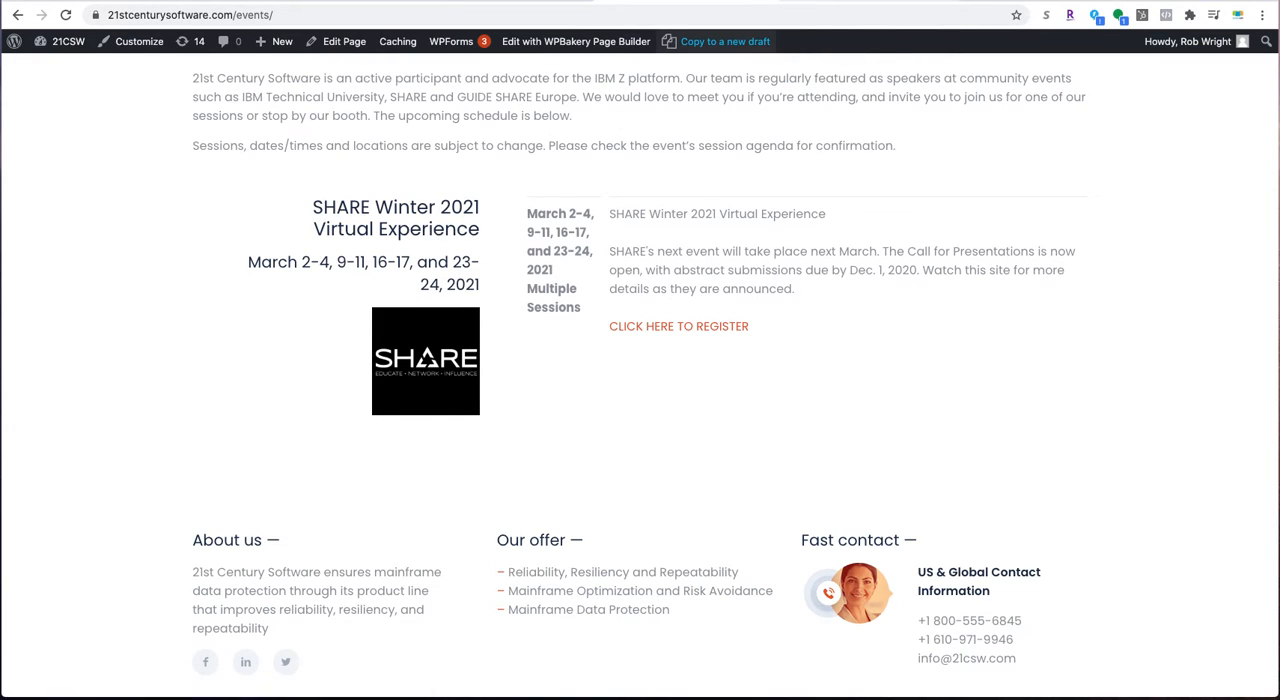
pyautogui.click(704, 1)
pyautogui.moveTo(557, 266); pyautogui.dragTo(398, 267)
pyautogui.click(450, 291)
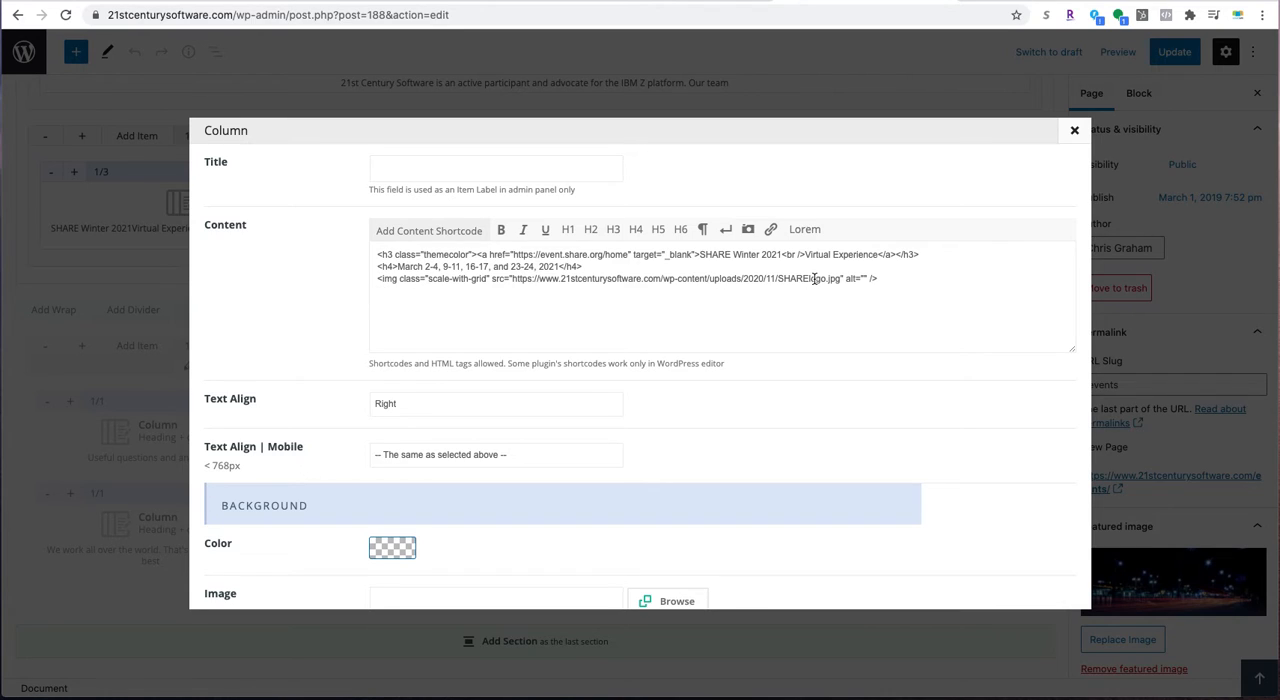
# - Highlight the SHARElogo.jpg image address in the column's content, and close the column without saving
pyautogui.scroll(-3, 645, 363)
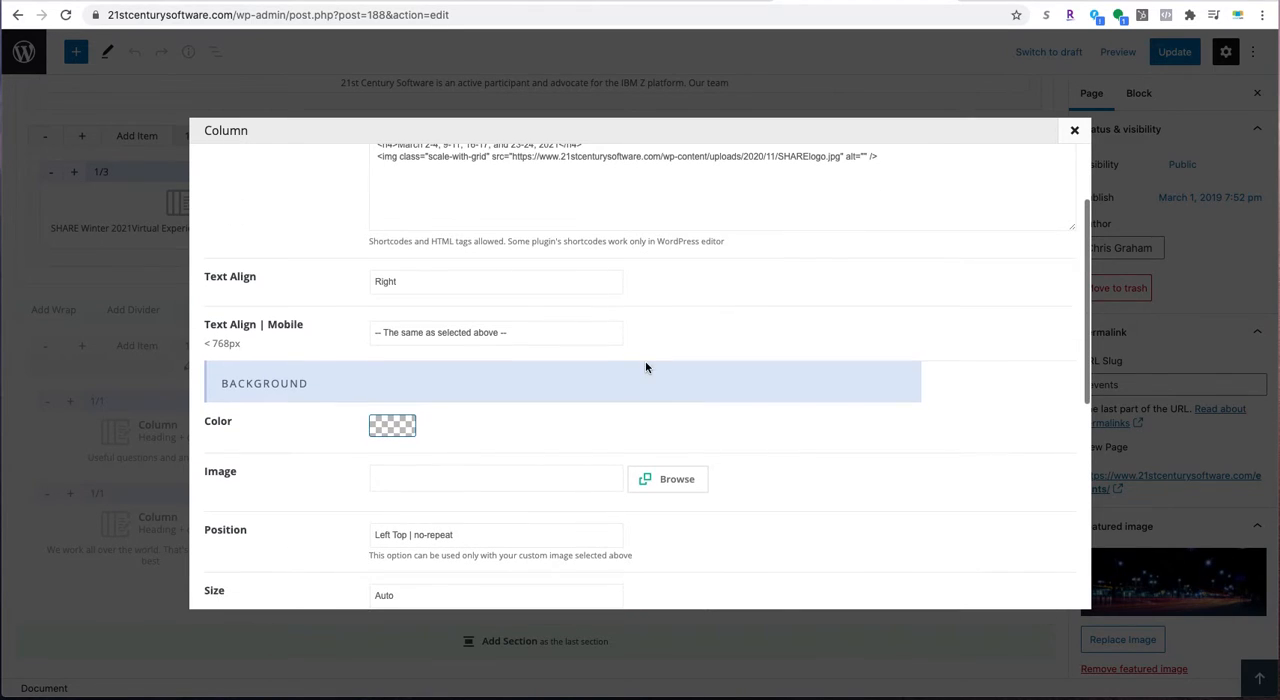
pyautogui.scroll(3, 645, 363)
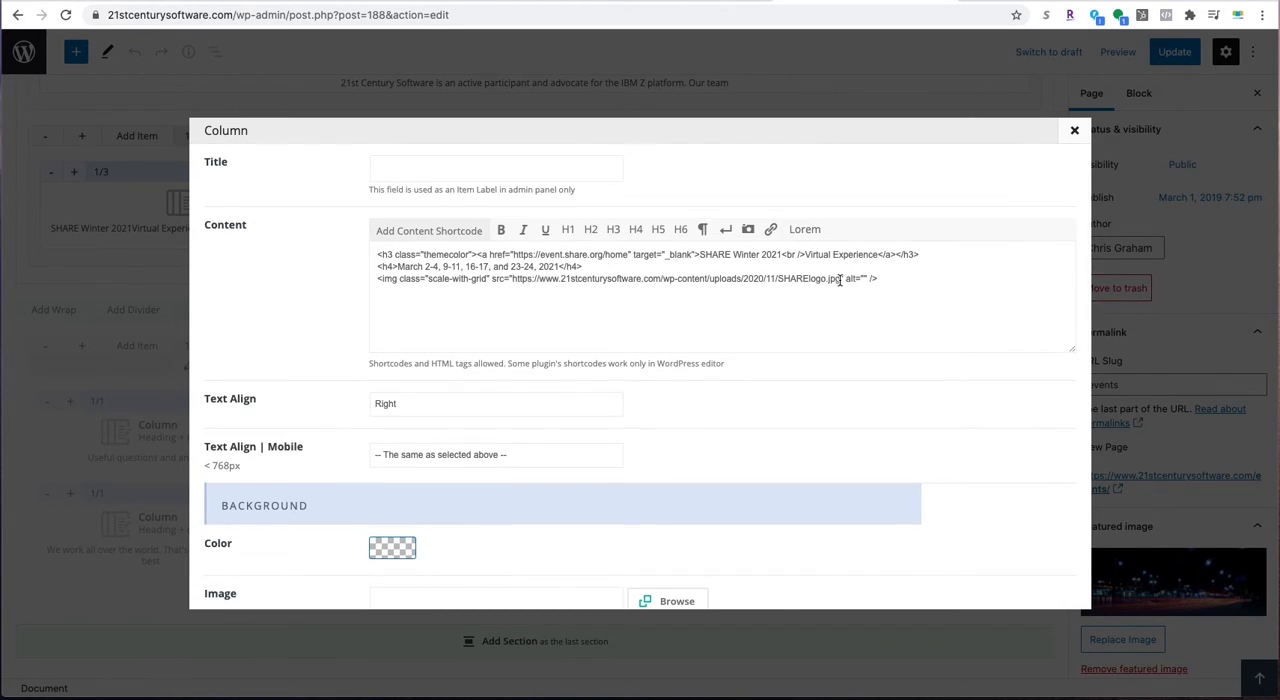
pyautogui.moveTo(842, 279); pyautogui.dragTo(513, 281)
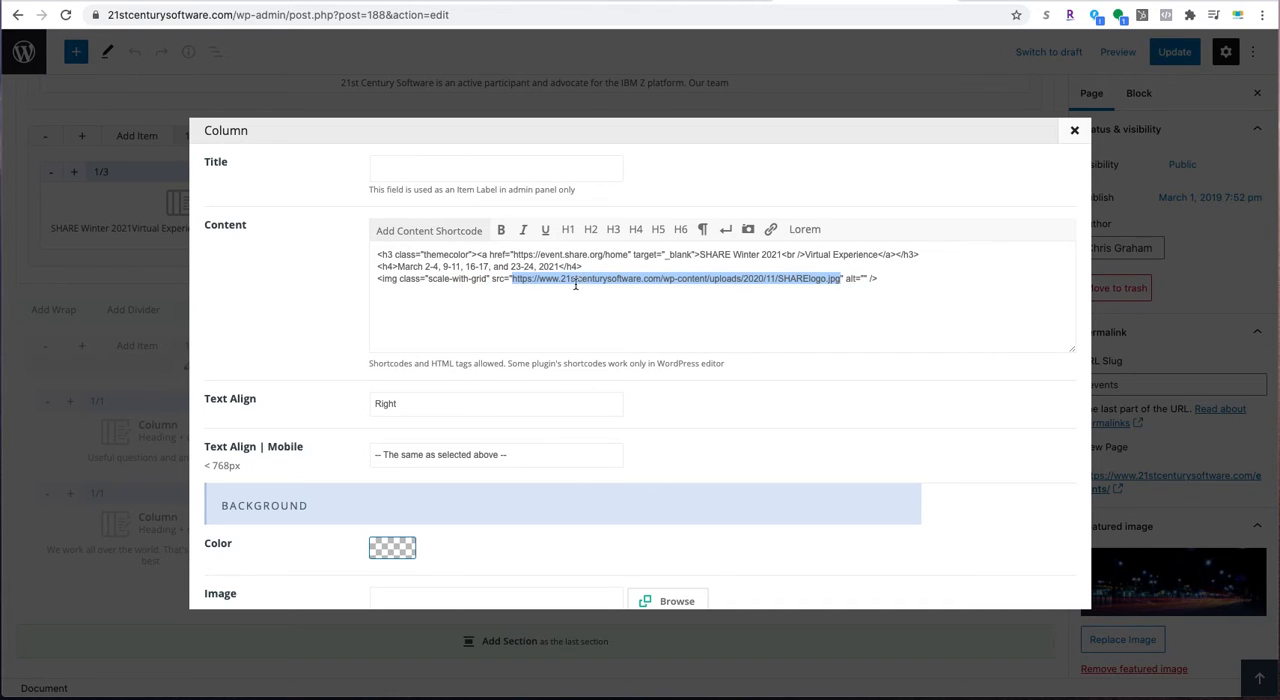
pyautogui.click(1074, 130)
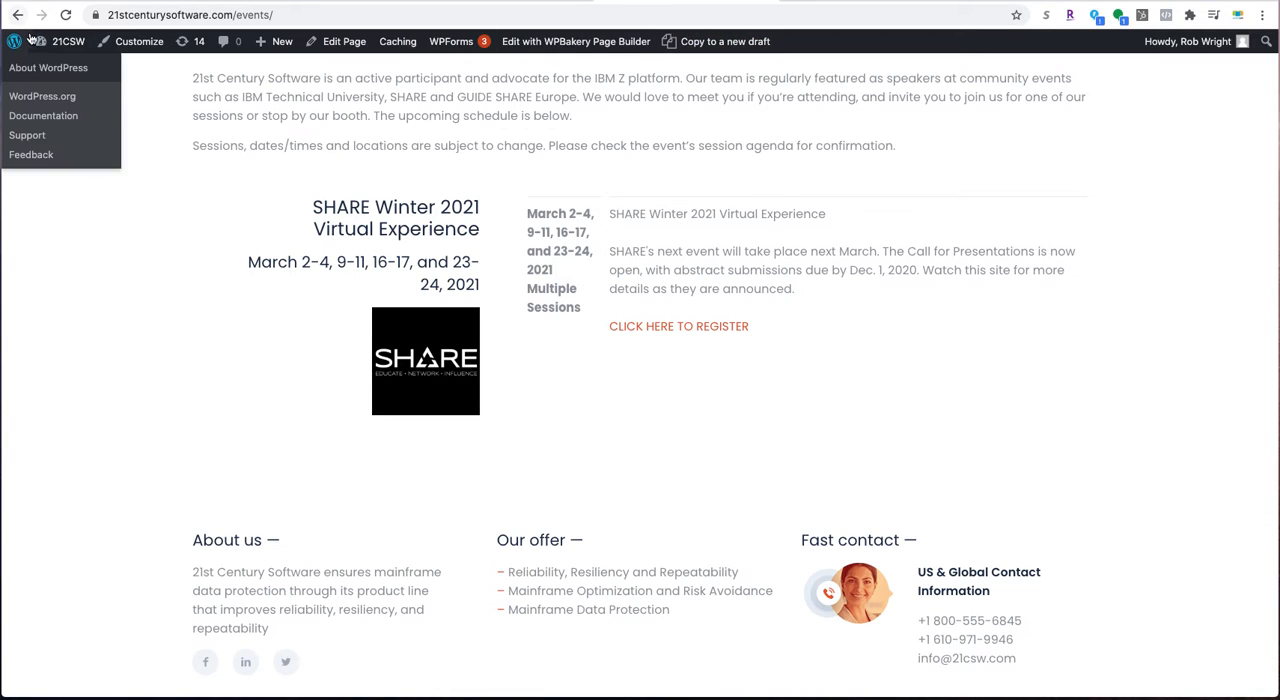
# - Go from the live Events page to the site's dashboard and open the Upload New Media page
pyautogui.moveTo(56, 48)
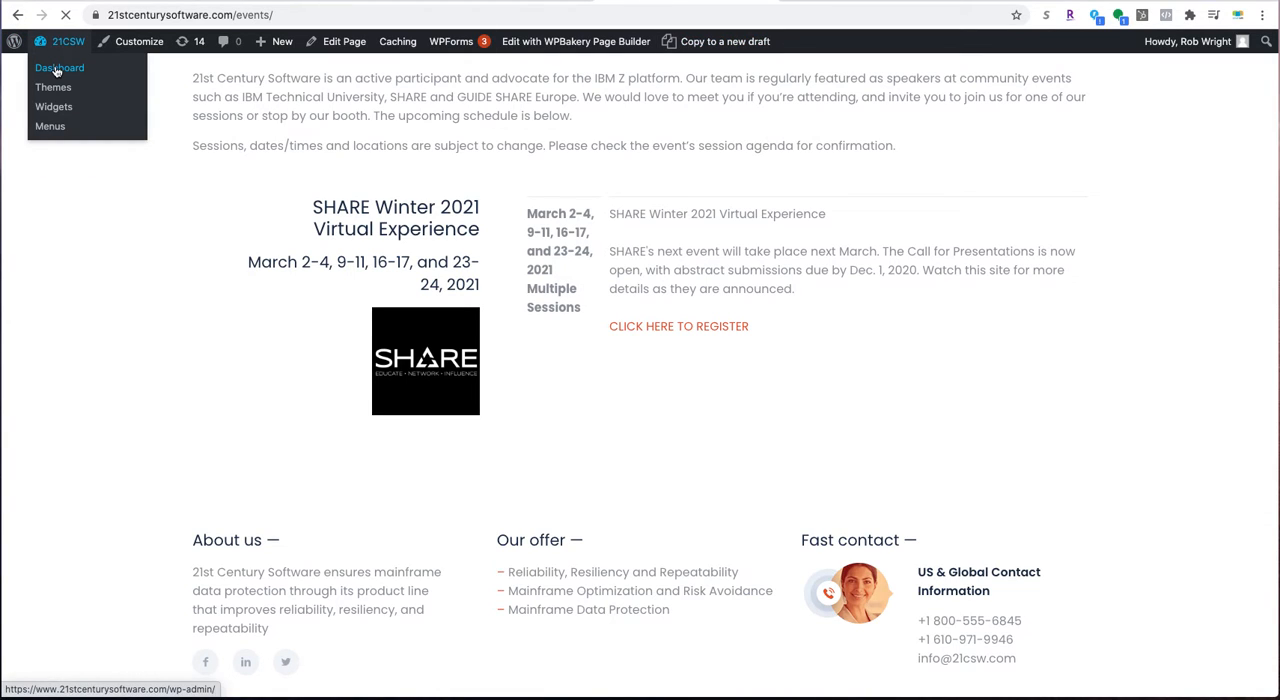
pyautogui.click(56, 69)
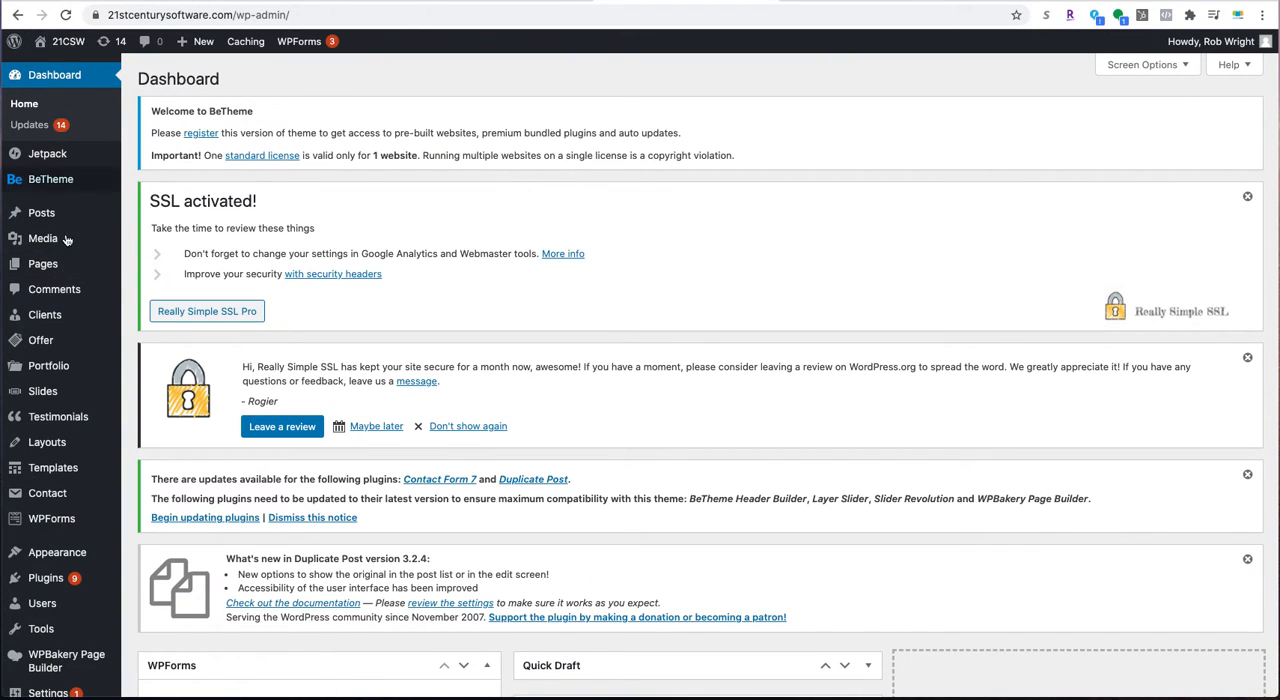
pyautogui.moveTo(57, 378)
pyautogui.moveTo(45, 238)
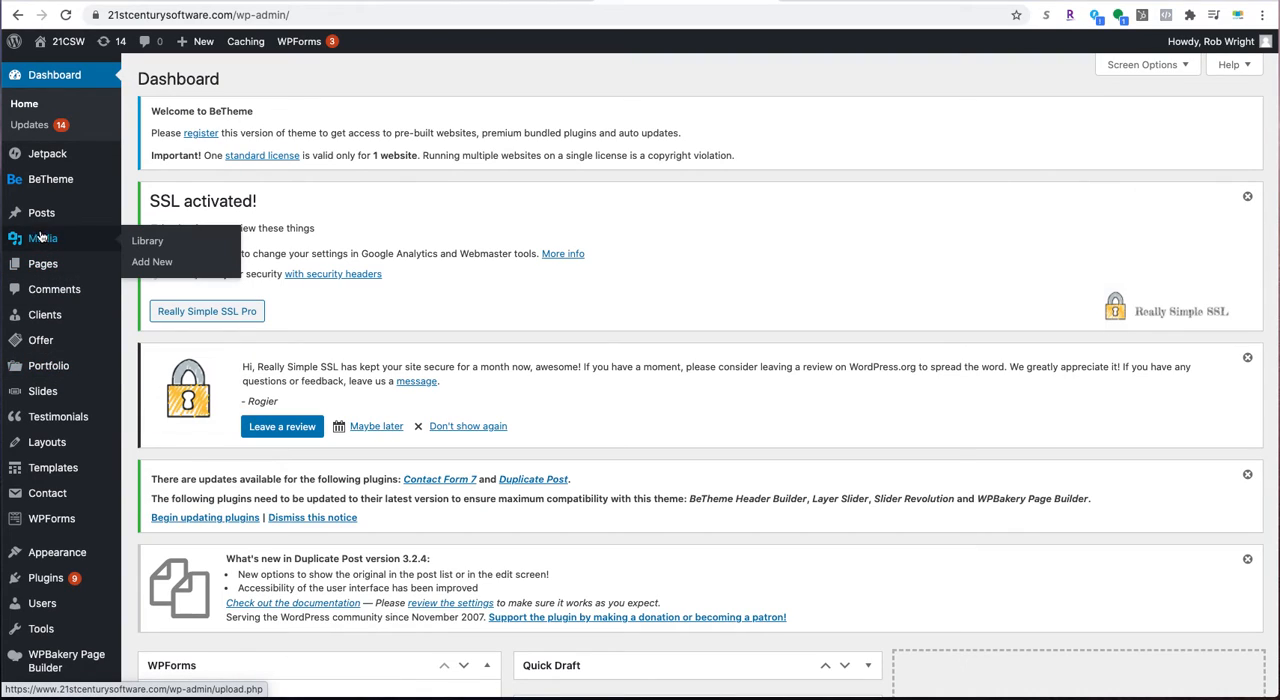
pyautogui.click(137, 264)
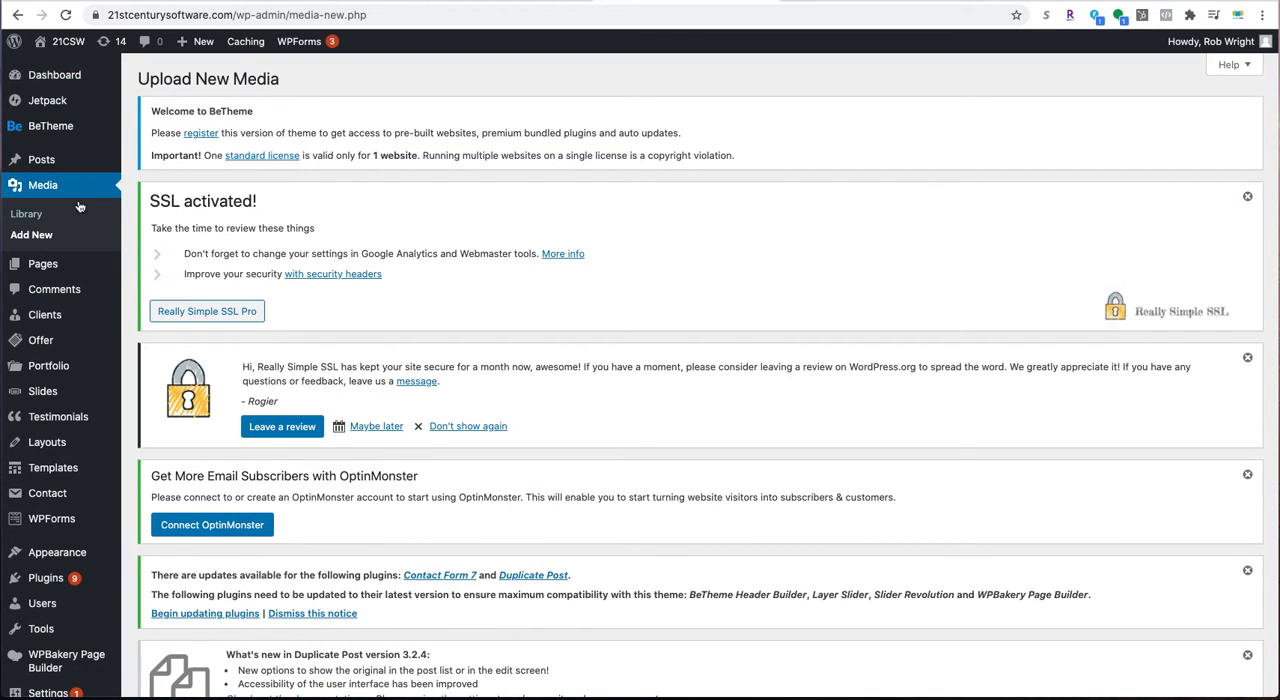
pyautogui.click(37, 239)
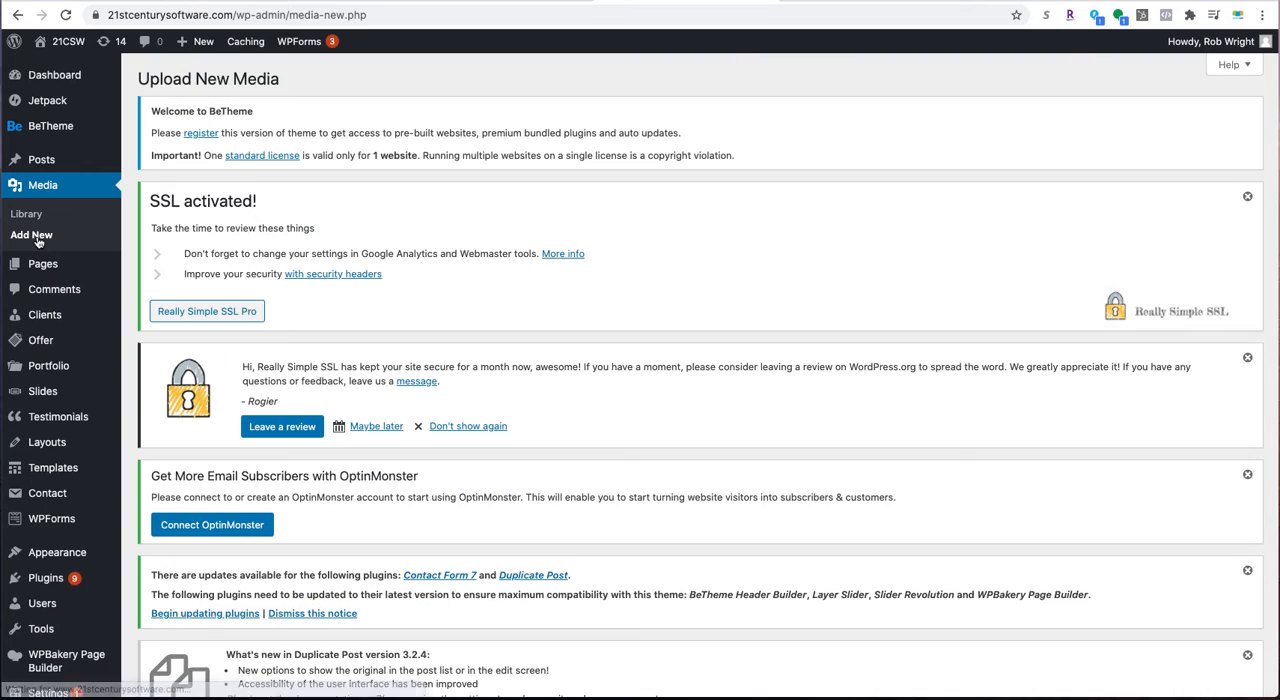
pyautogui.scroll(-1, 450, 248)
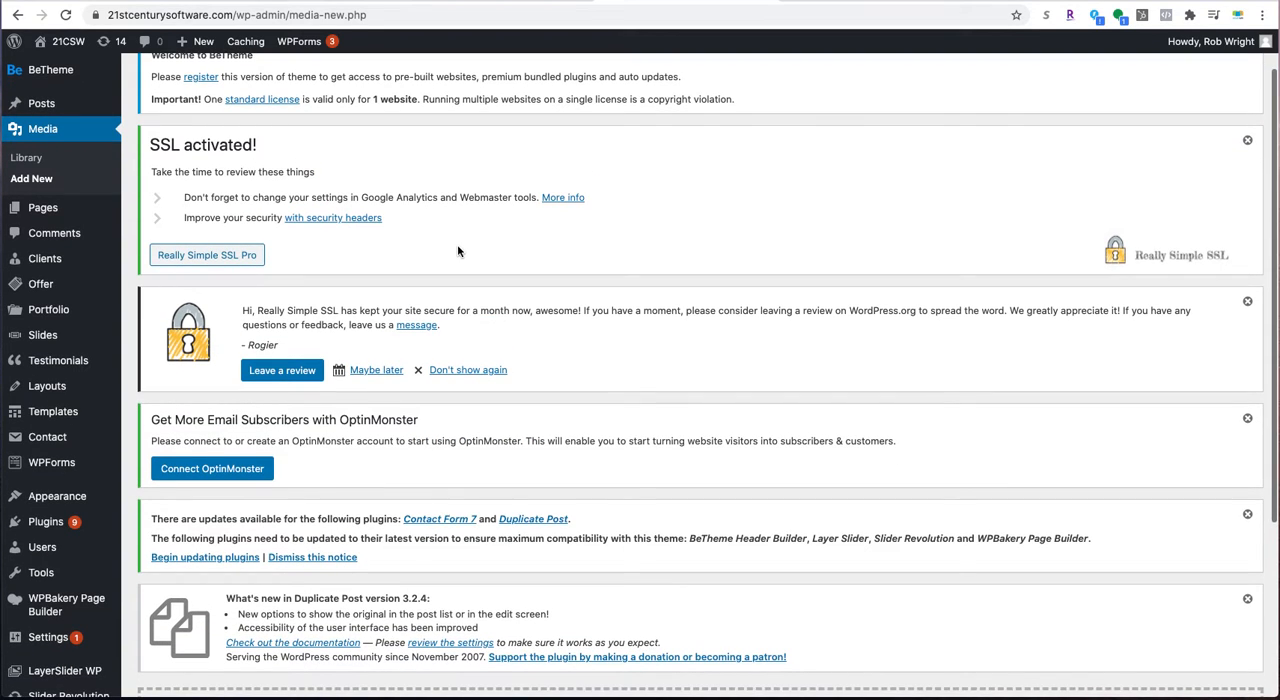
pyautogui.scroll(1, 457, 244)
pyautogui.scroll(-5, 458, 246)
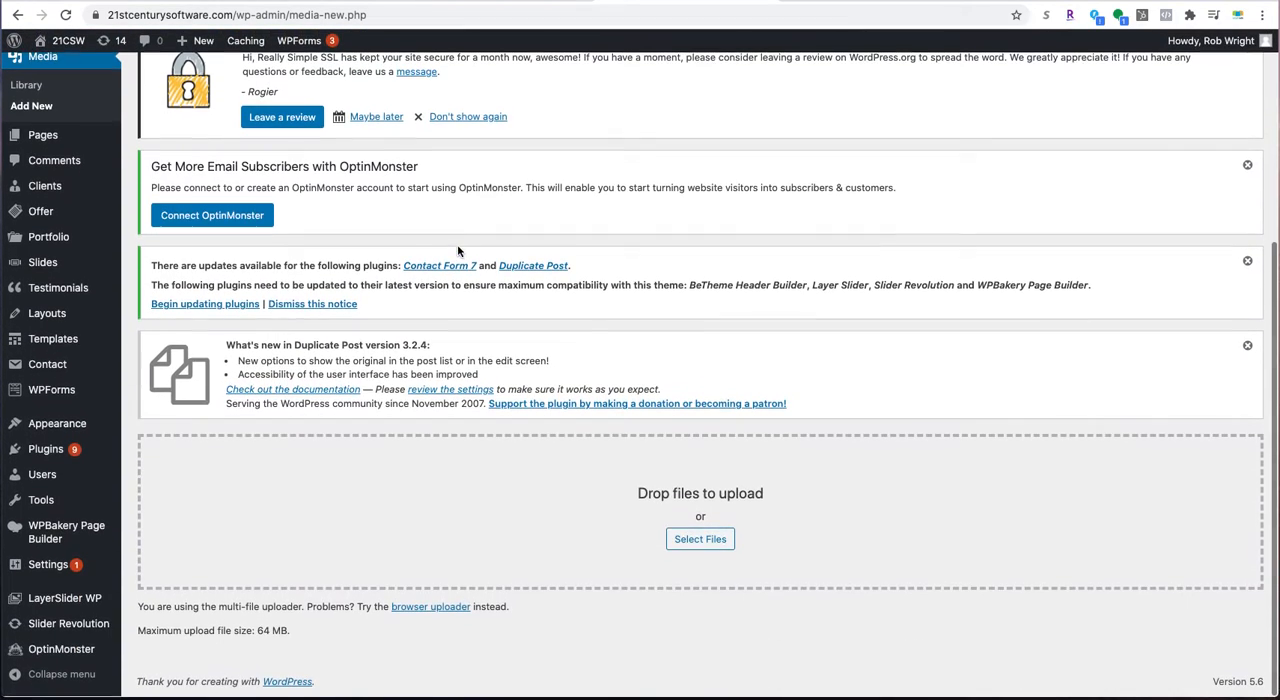
pyautogui.scroll(5, 1162, 261)
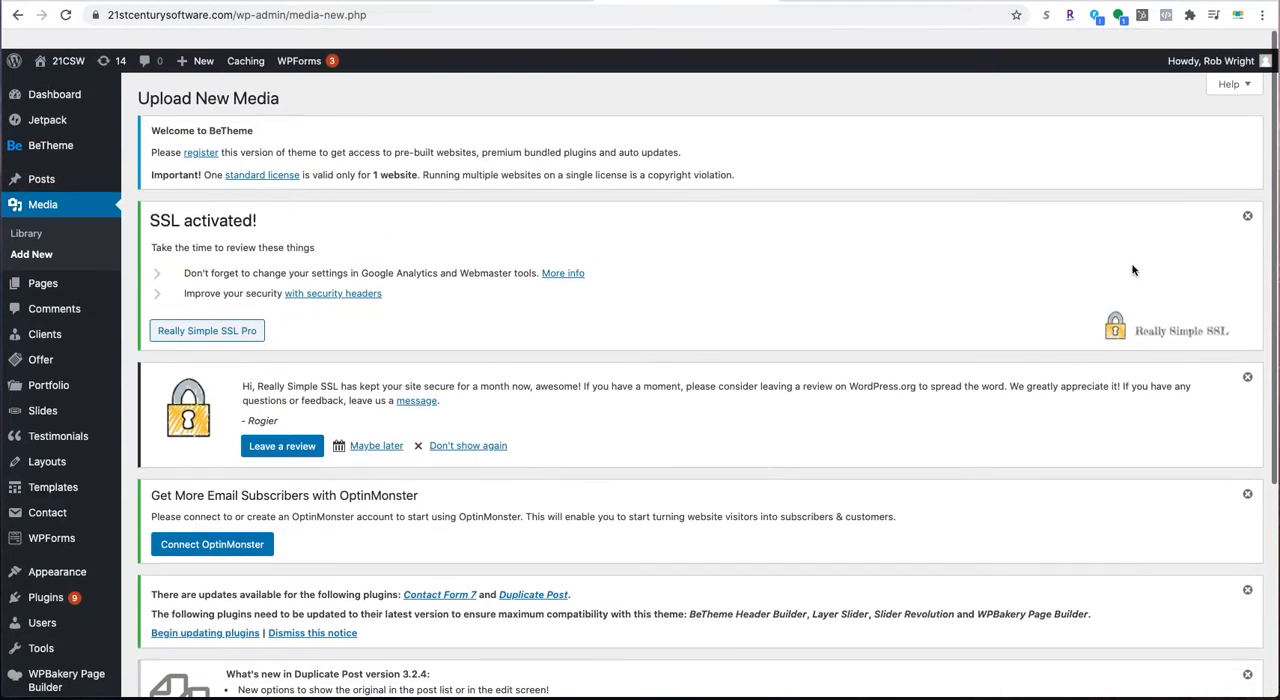
# - Dismiss the SSL, review, OptinMonster, plugin update and Duplicate Post notices above the upload area
pyautogui.click(1246, 199)
pyautogui.click(1246, 199)
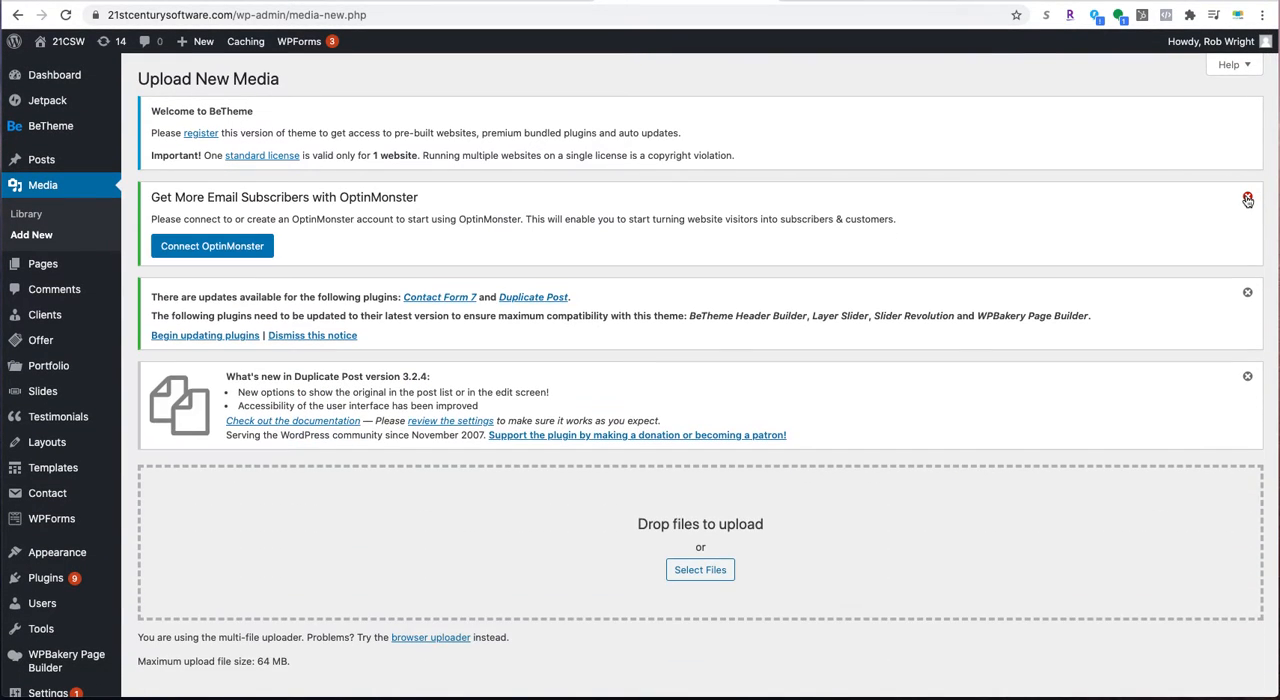
pyautogui.click(1246, 199)
pyautogui.click(1246, 199)
pyautogui.click(1246, 199)
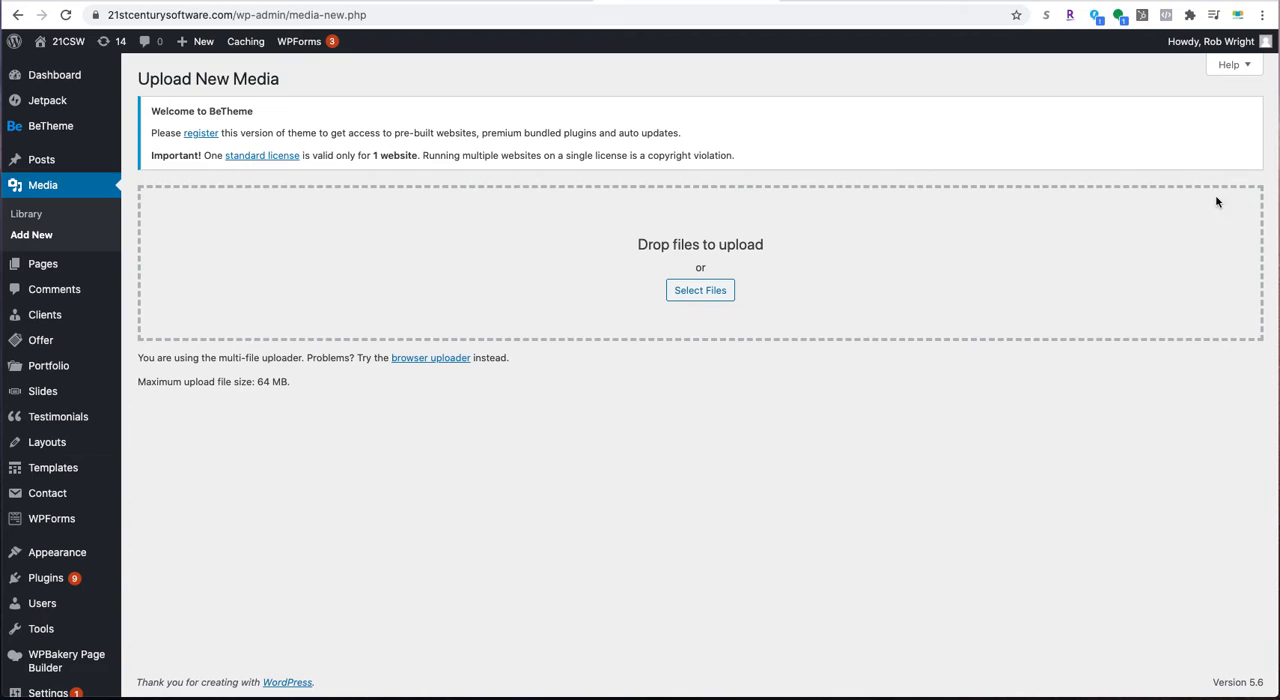
# - Upload the PNG "Screen Shot 2021-01-11 at 5.56.58 PM" from Downloads to the media library and open it for editing
pyautogui.click(710, 294)
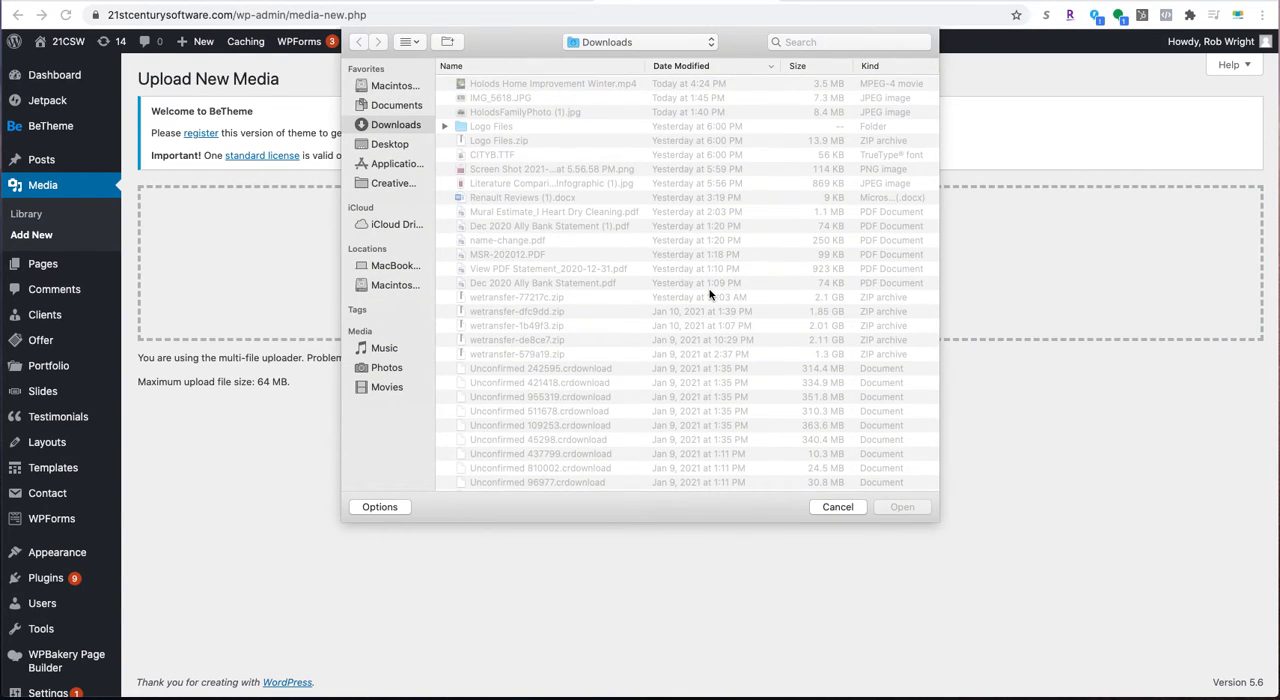
pyautogui.click(492, 98)
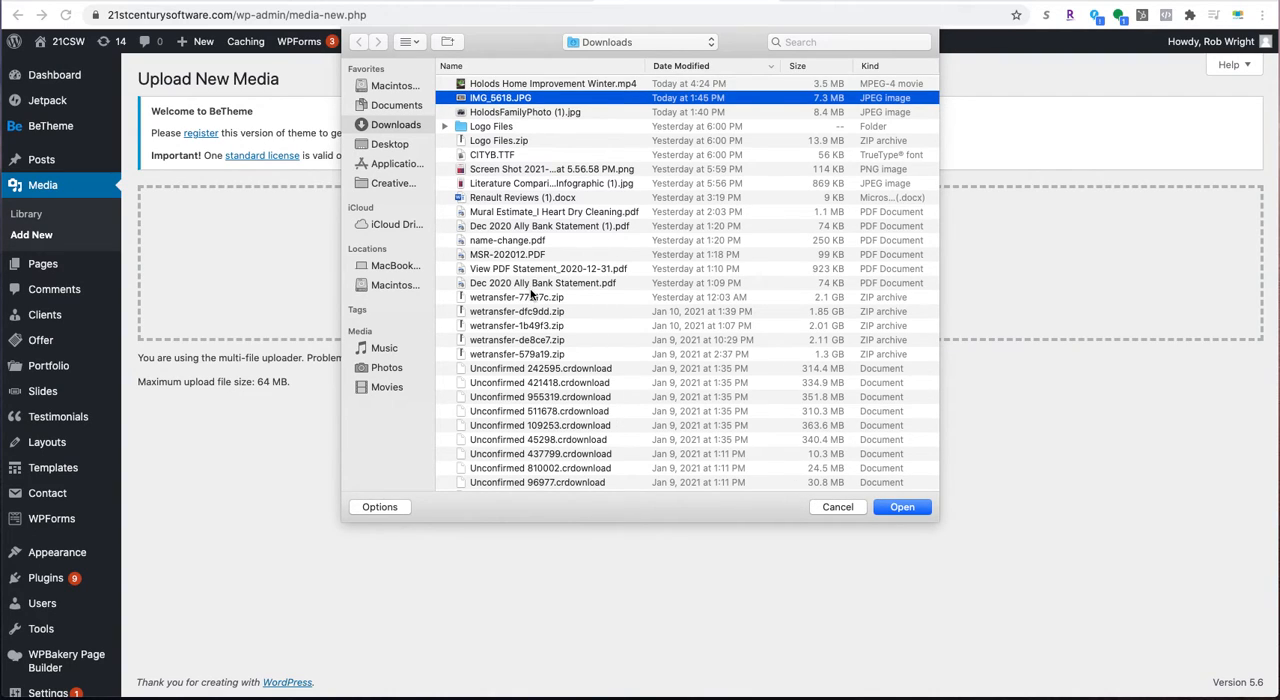
pyautogui.scroll(-1, 536, 288)
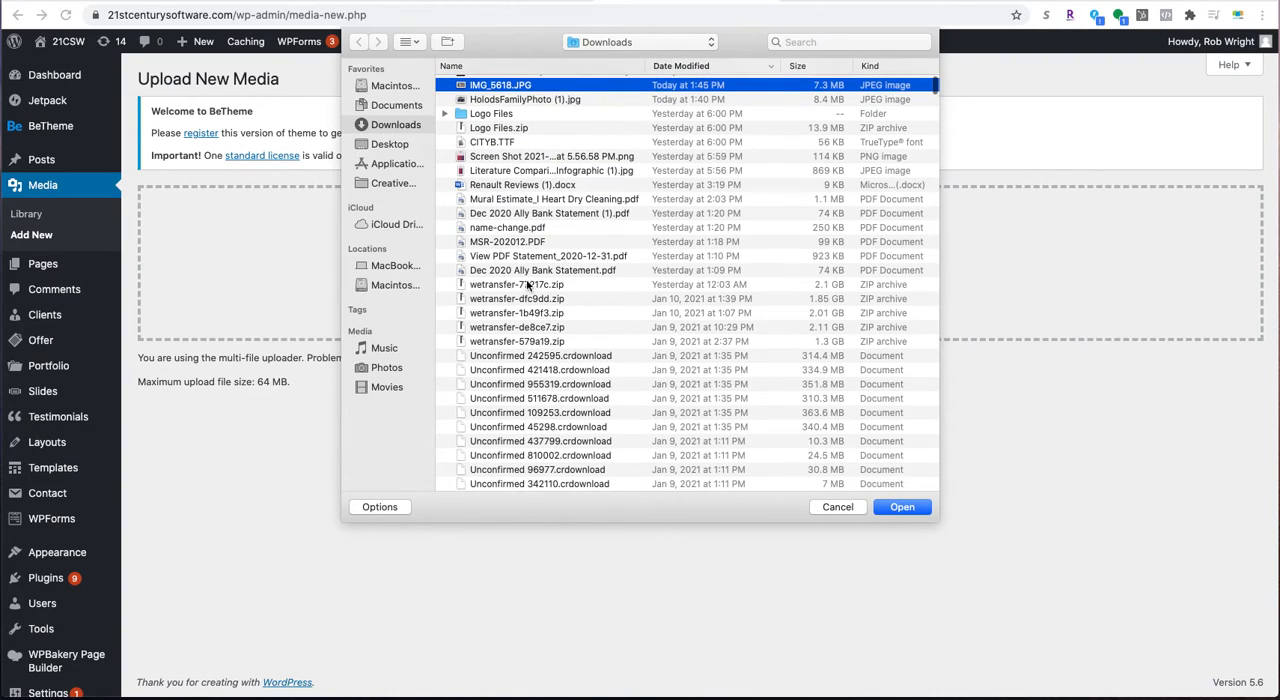
pyautogui.click(497, 159)
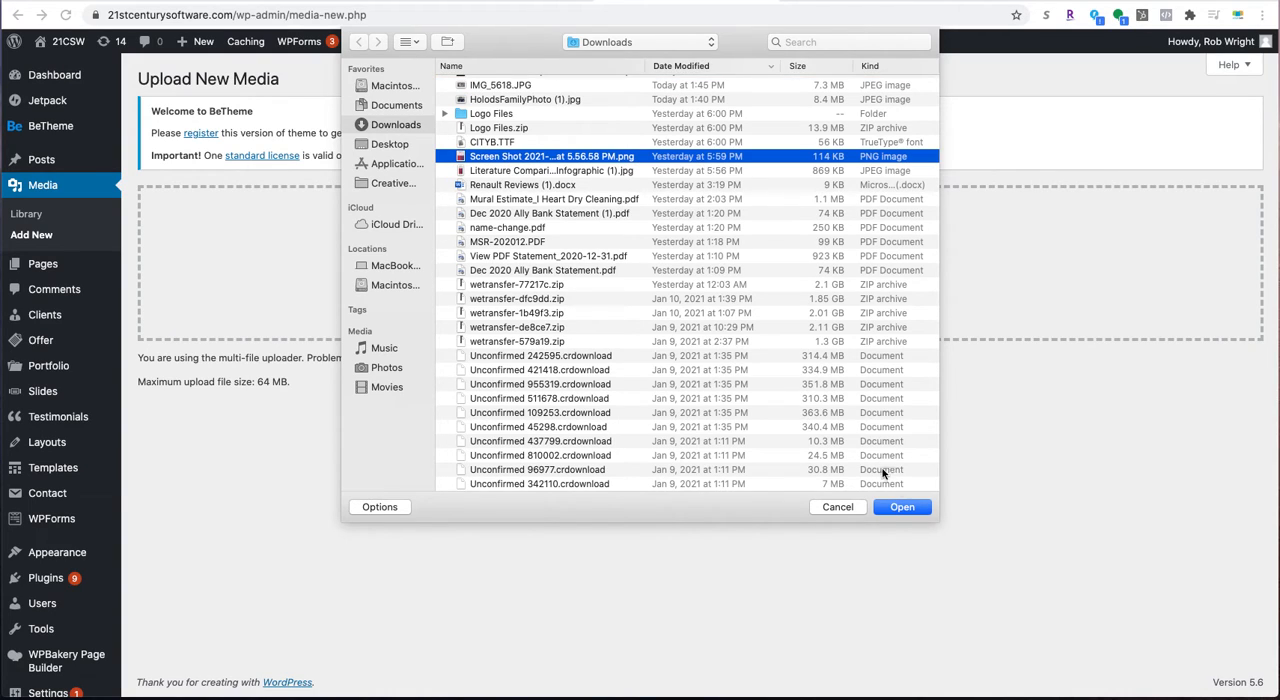
pyautogui.click(905, 508)
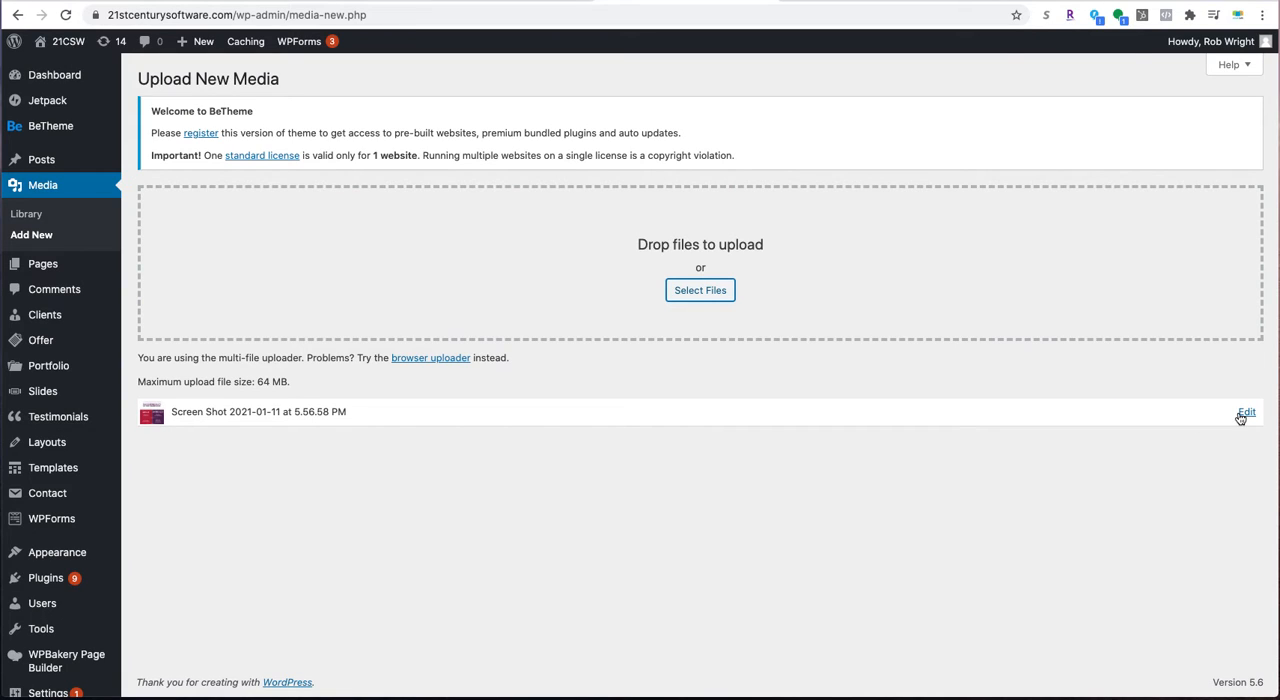
pyautogui.click(1245, 413)
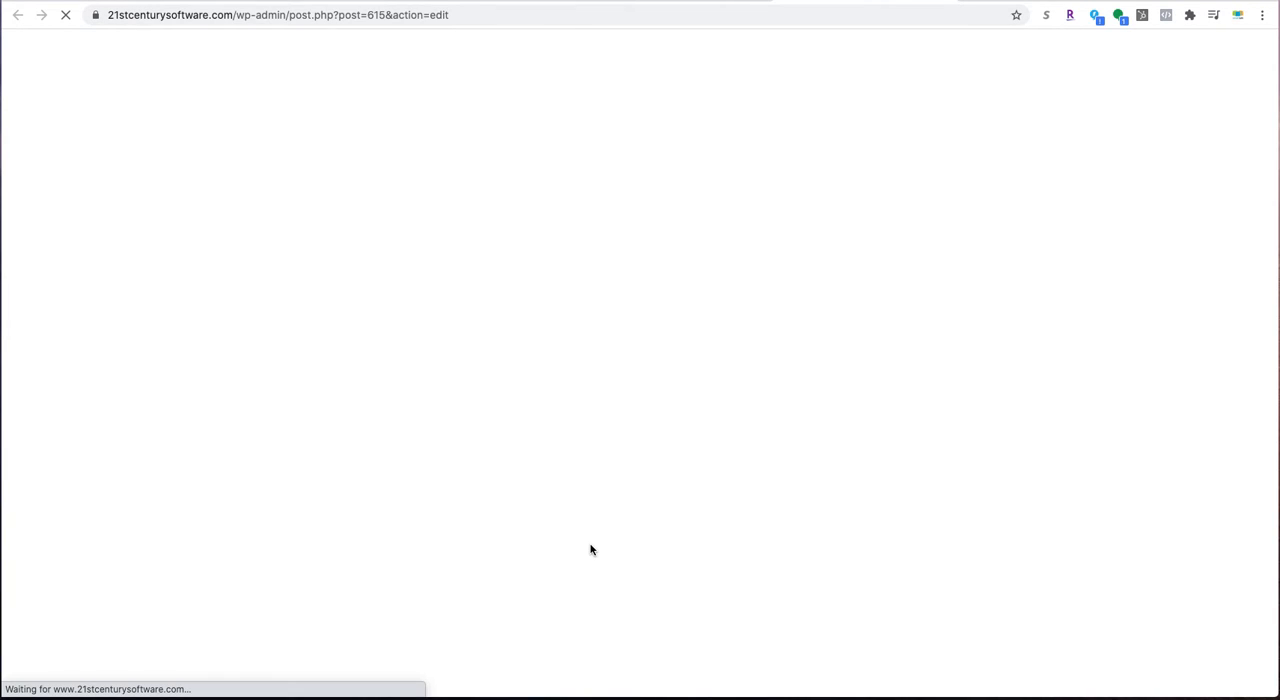
# - Select the full file URL of the uploaded screenshot and copy it
pyautogui.scroll(-1, 584, 550)
pyautogui.scroll(-4, 584, 550)
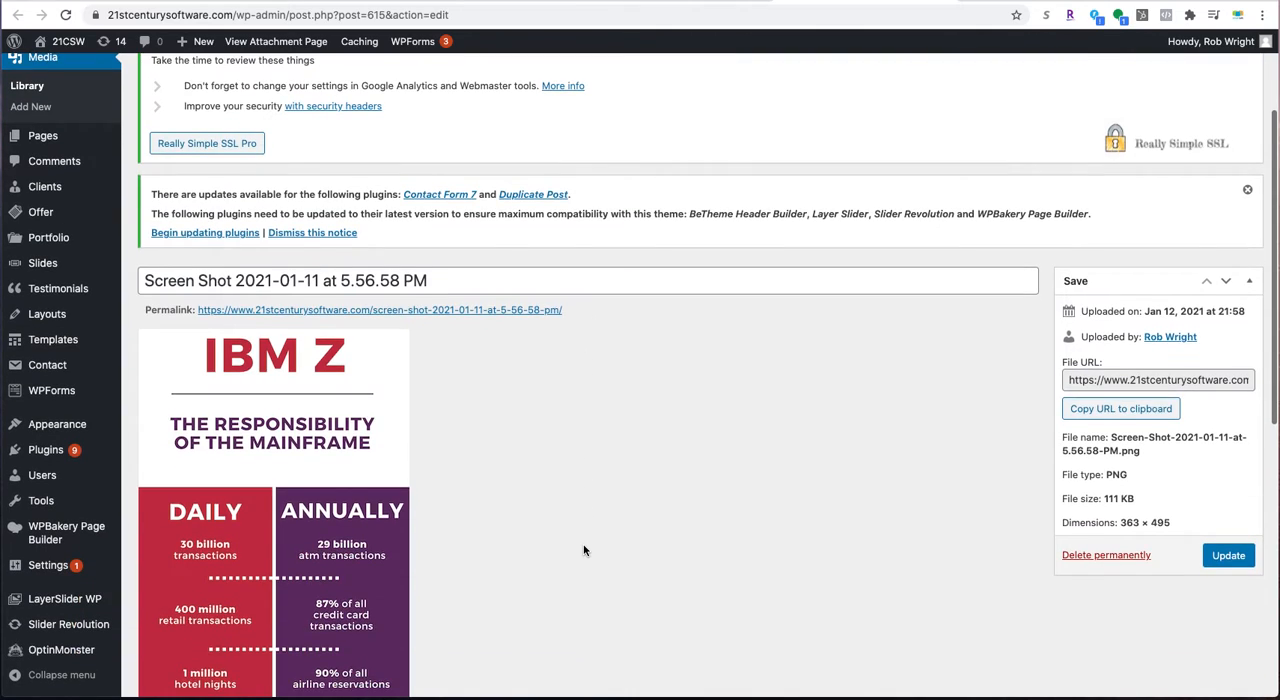
pyautogui.click(1113, 291)
pyautogui.tripleClick(1113, 292)
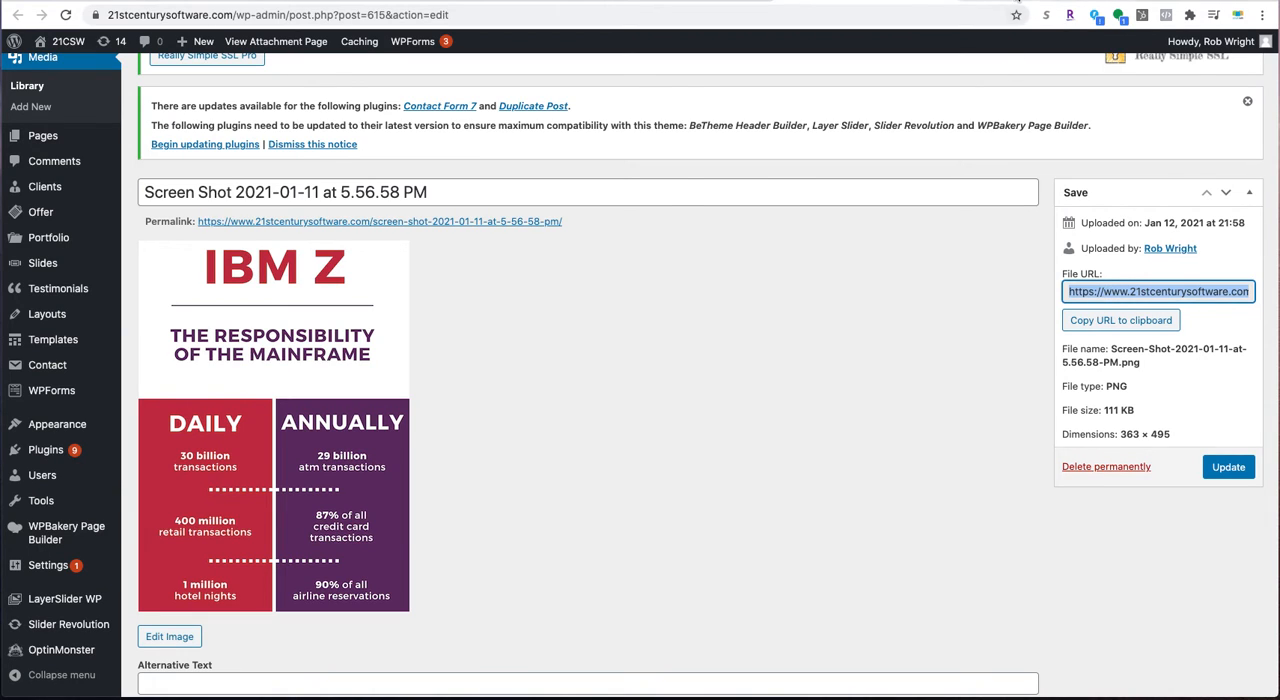
# - Return to the Events page editor, open the 1/3 SHARE Winter 2021 column, and paste the screenshot's URL below the image tag in its content
pyautogui.click(1018, 1)
pyautogui.click(304, 171)
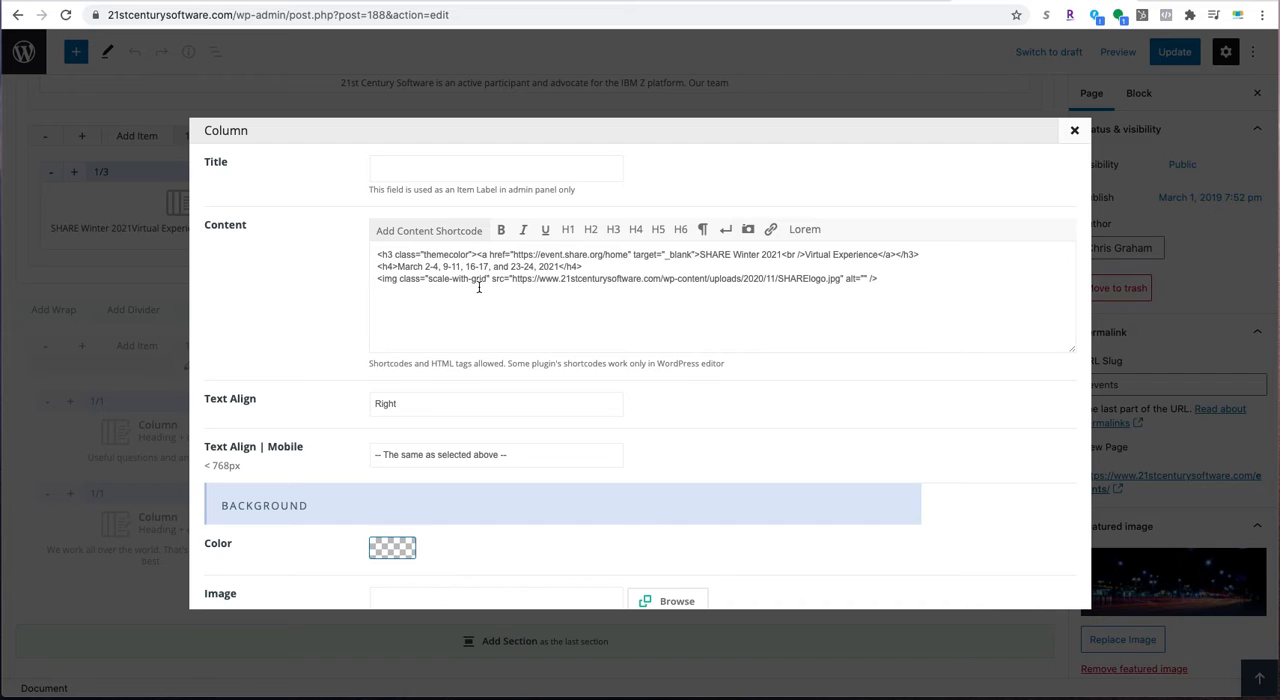
pyautogui.moveTo(512, 281); pyautogui.dragTo(839, 280)
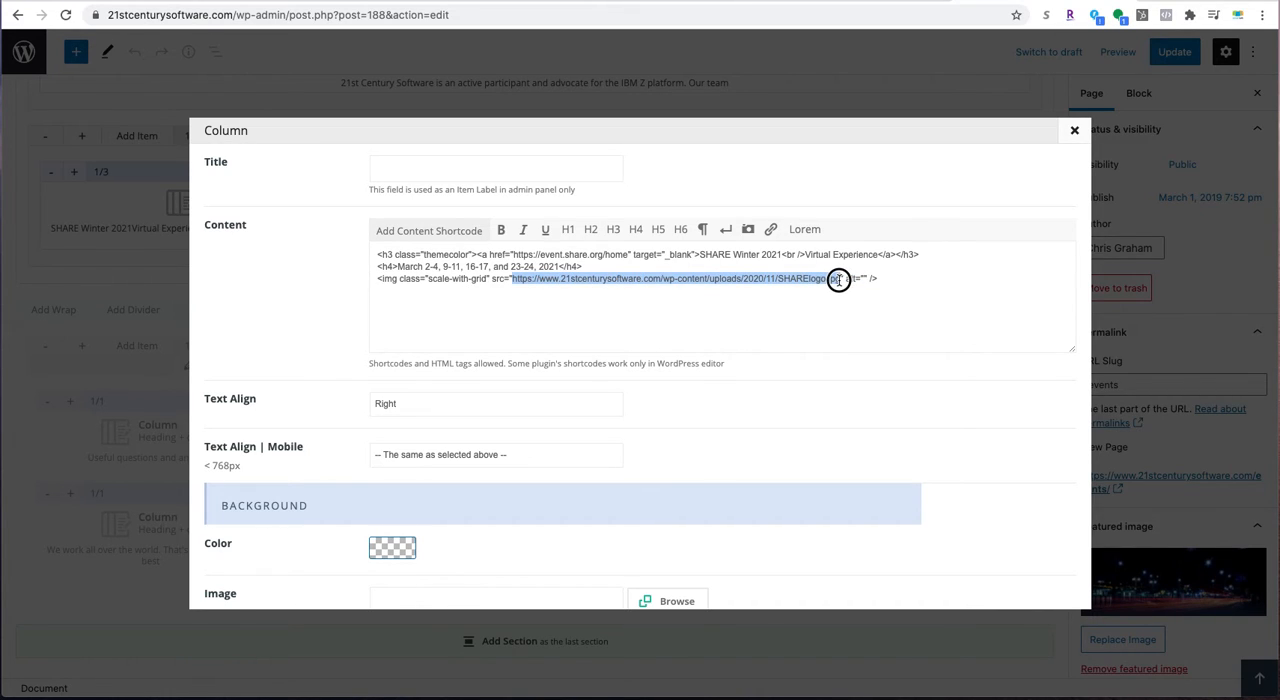
pyautogui.click(776, 320)
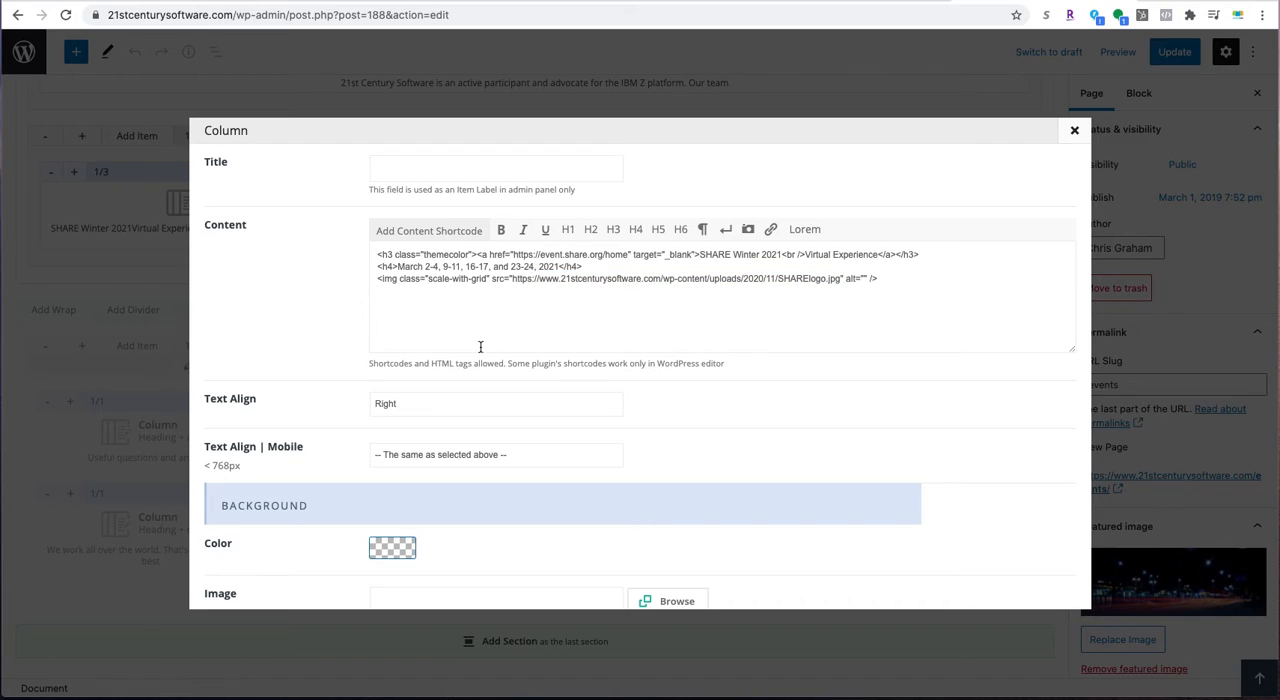
pyautogui.write('https://www.21stcenturysoftware.com/wp-content/uploads/2021/01/Screen-Shot-2021-01-11-at-5.56.58-PM.png')
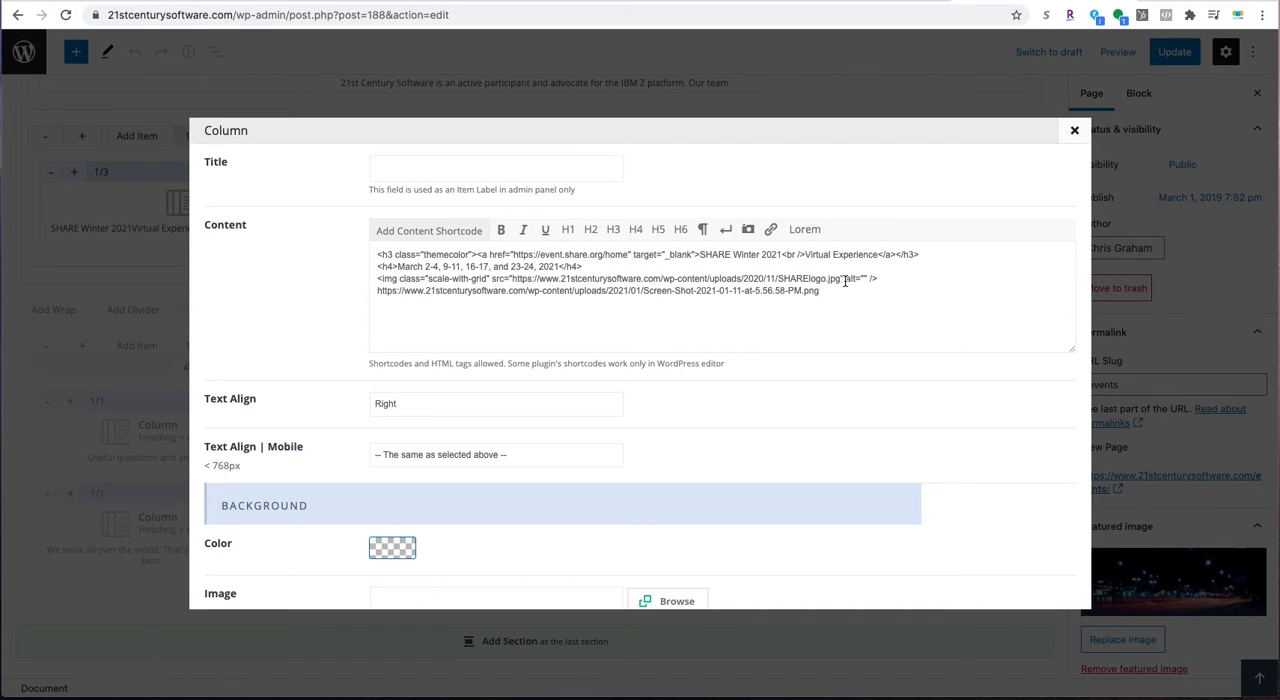
# - Highlight the SHARElogo.jpg address in the image tag, delete the pasted screenshot URL line, and close the column
pyautogui.moveTo(838, 281); pyautogui.dragTo(509, 281)
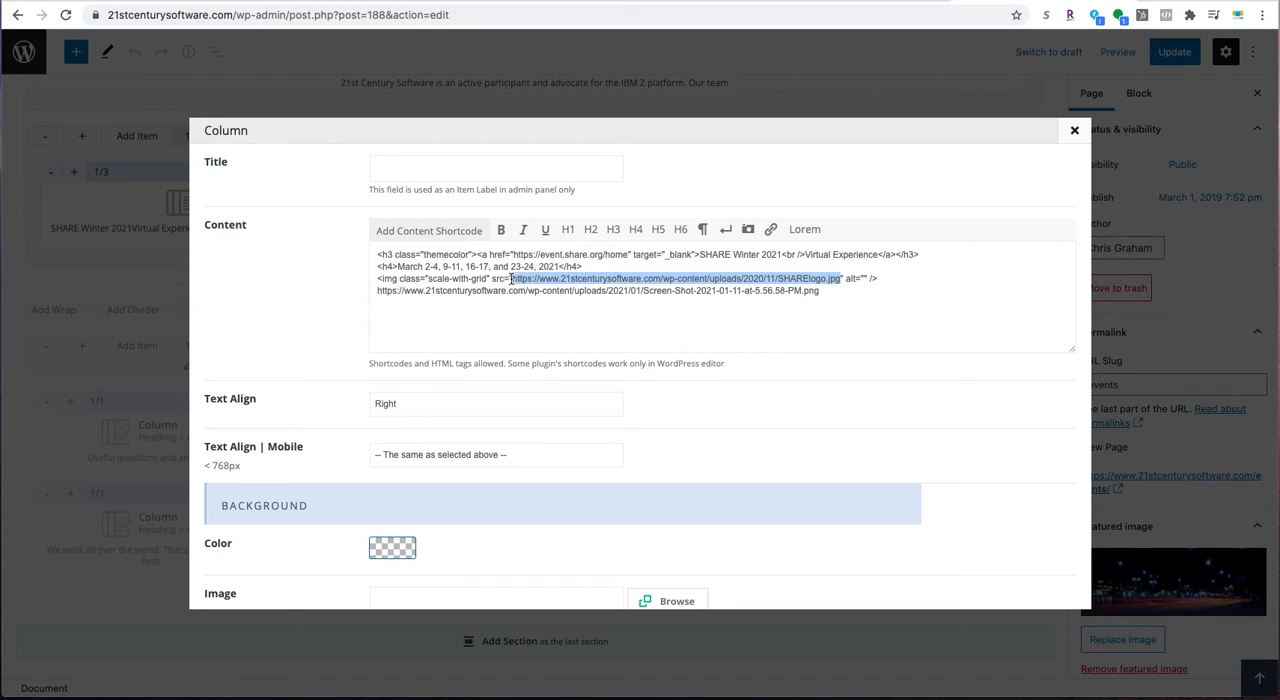
pyautogui.click(518, 297)
pyautogui.tripleClick(560, 291)
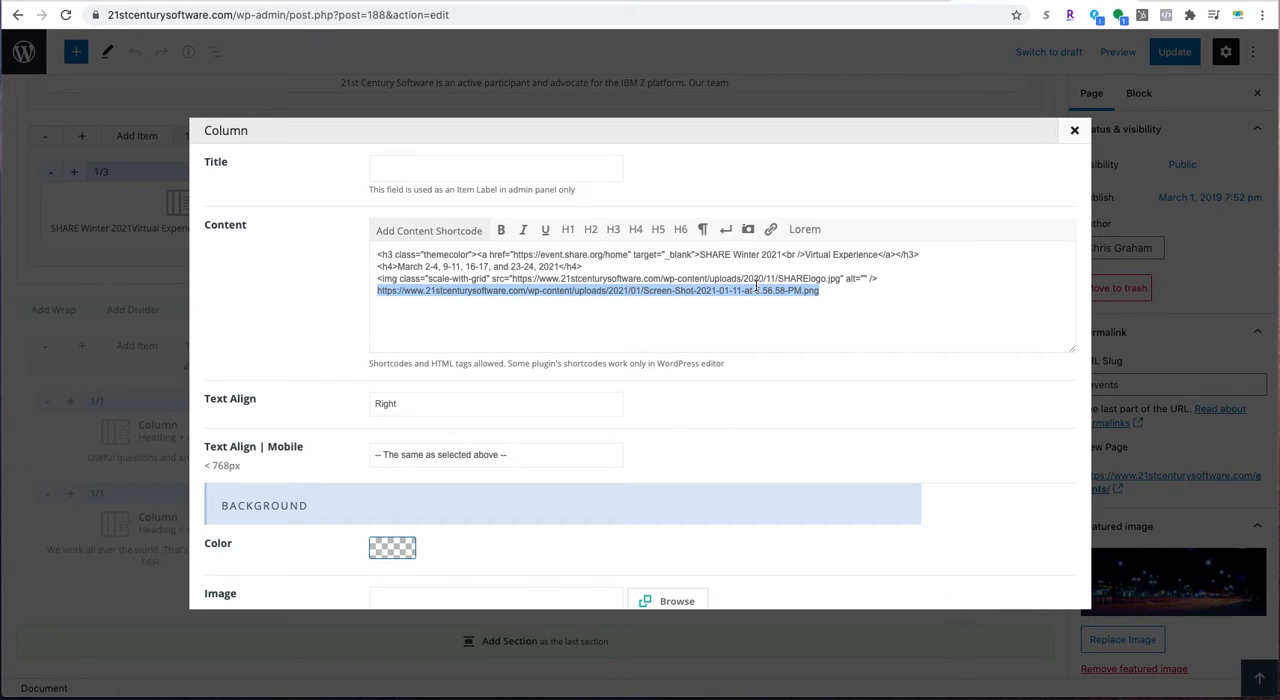
pyautogui.press('BackSpace')
pyautogui.scroll(-10, 943, 563)
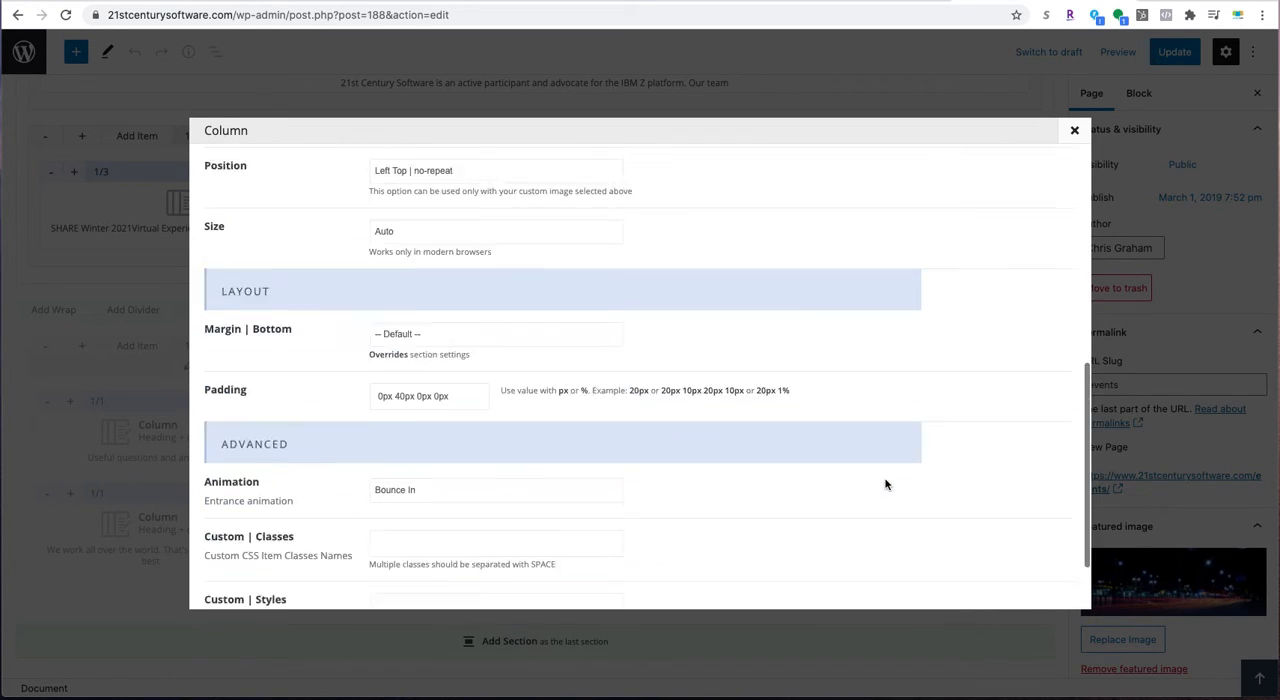
pyautogui.scroll(10, 943, 534)
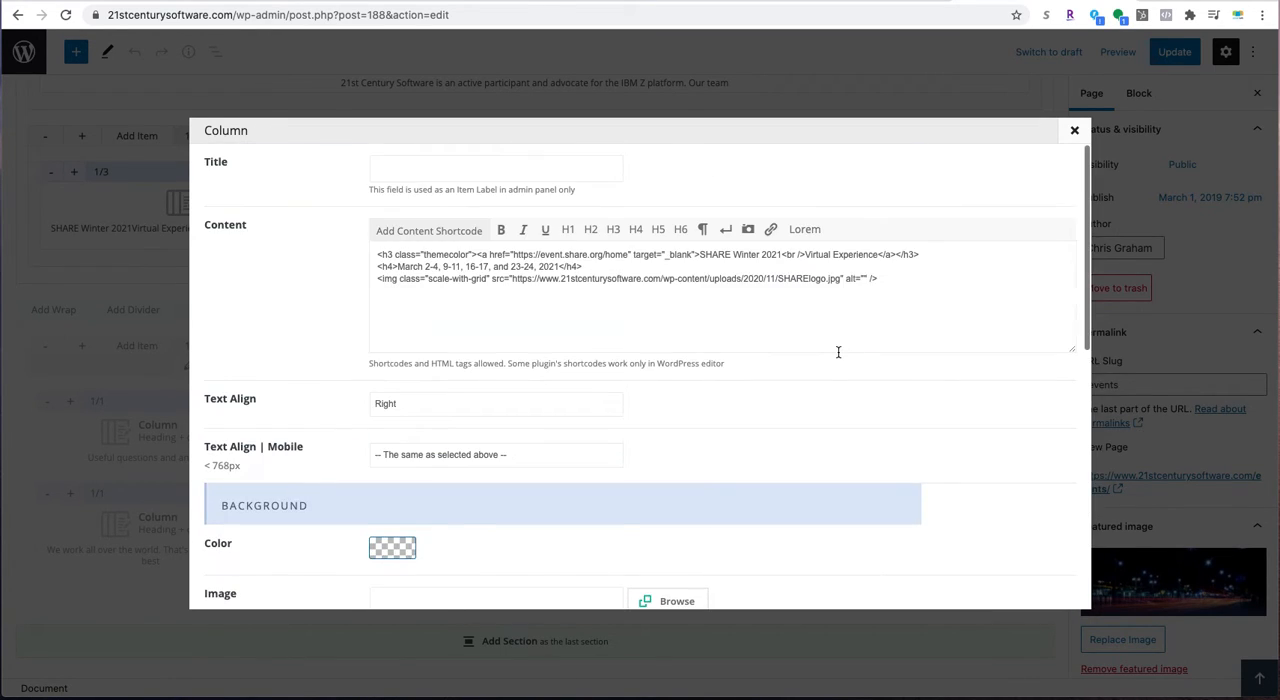
pyautogui.click(1073, 133)
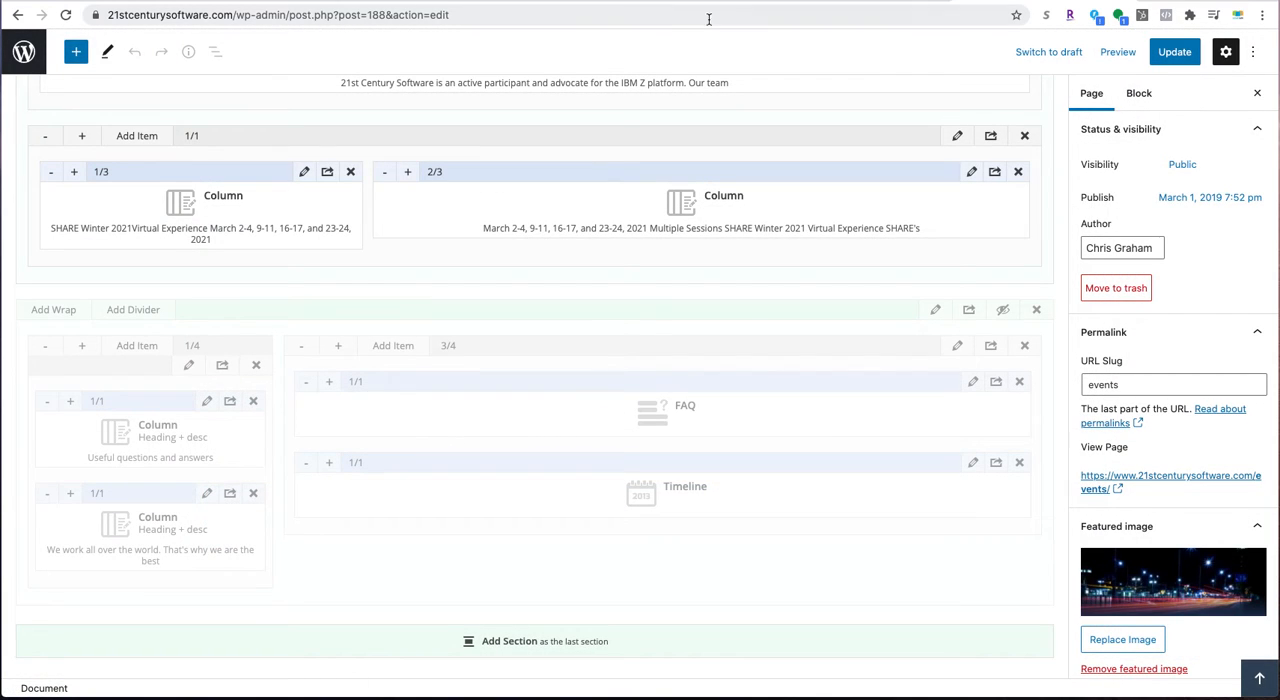
# - Open the site's media library and view the attachment details of the IBM Systems webinar image
pyautogui.click(661, 1)
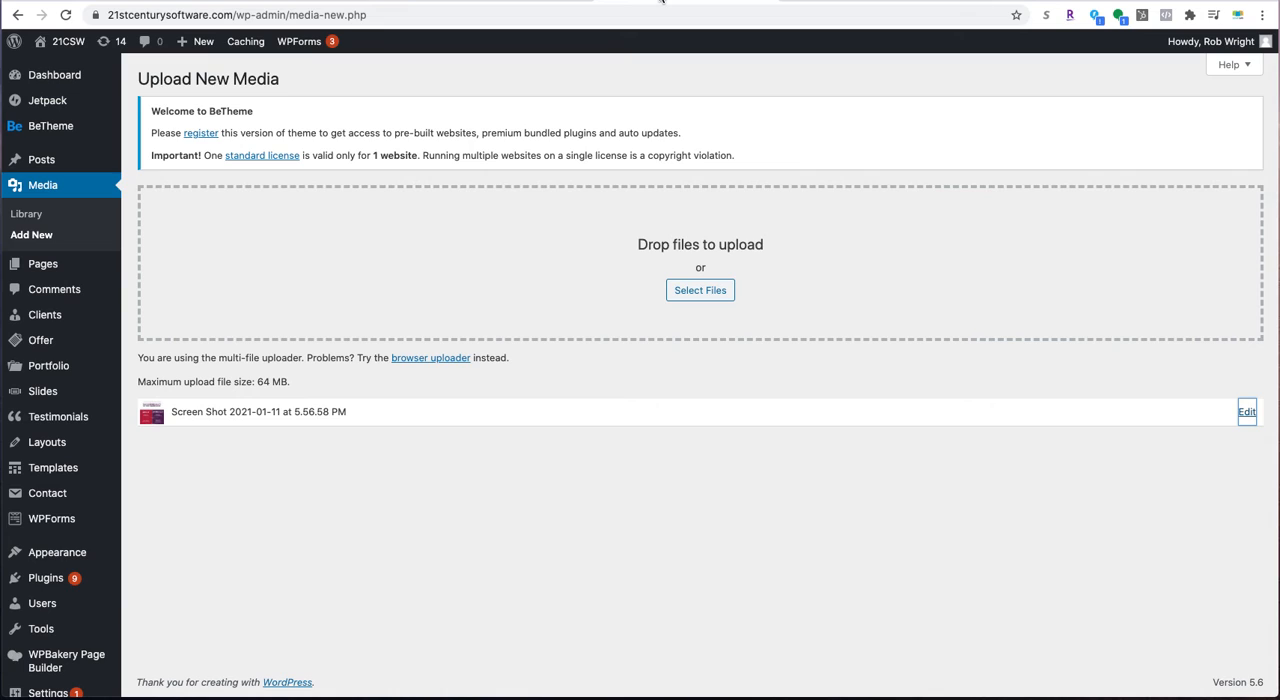
pyautogui.click(26, 215)
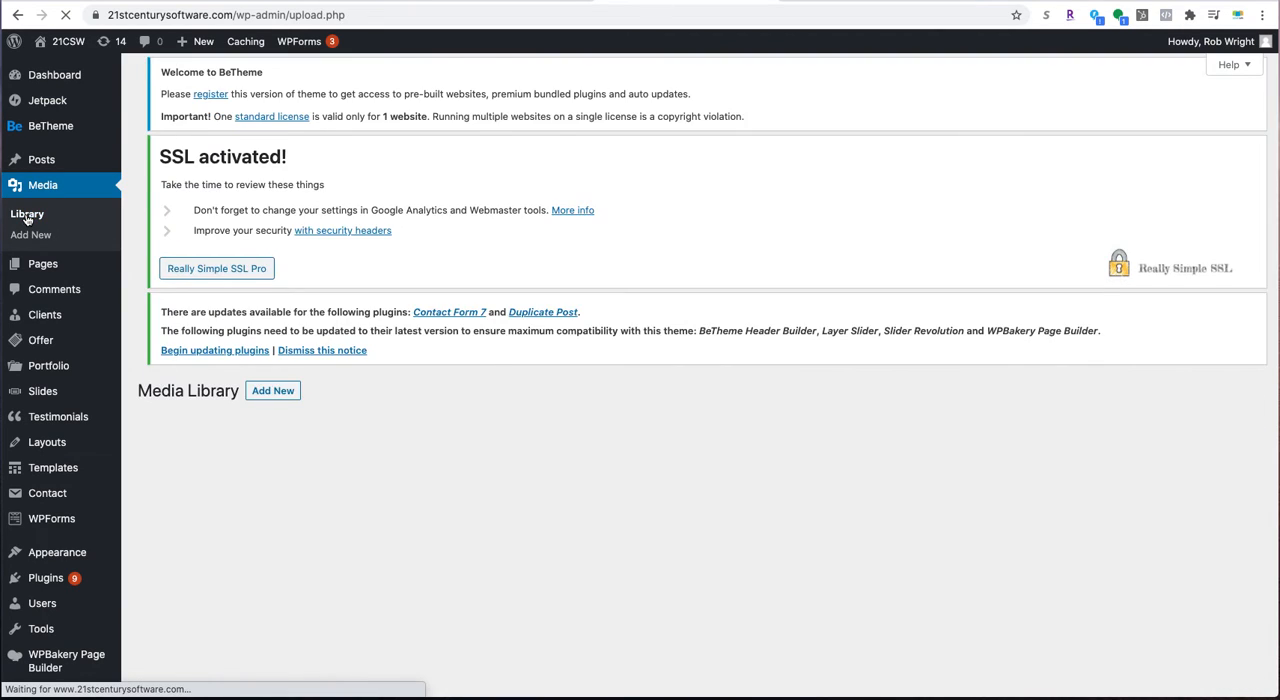
pyautogui.scroll(-1, 428, 303)
pyautogui.scroll(-5, 429, 306)
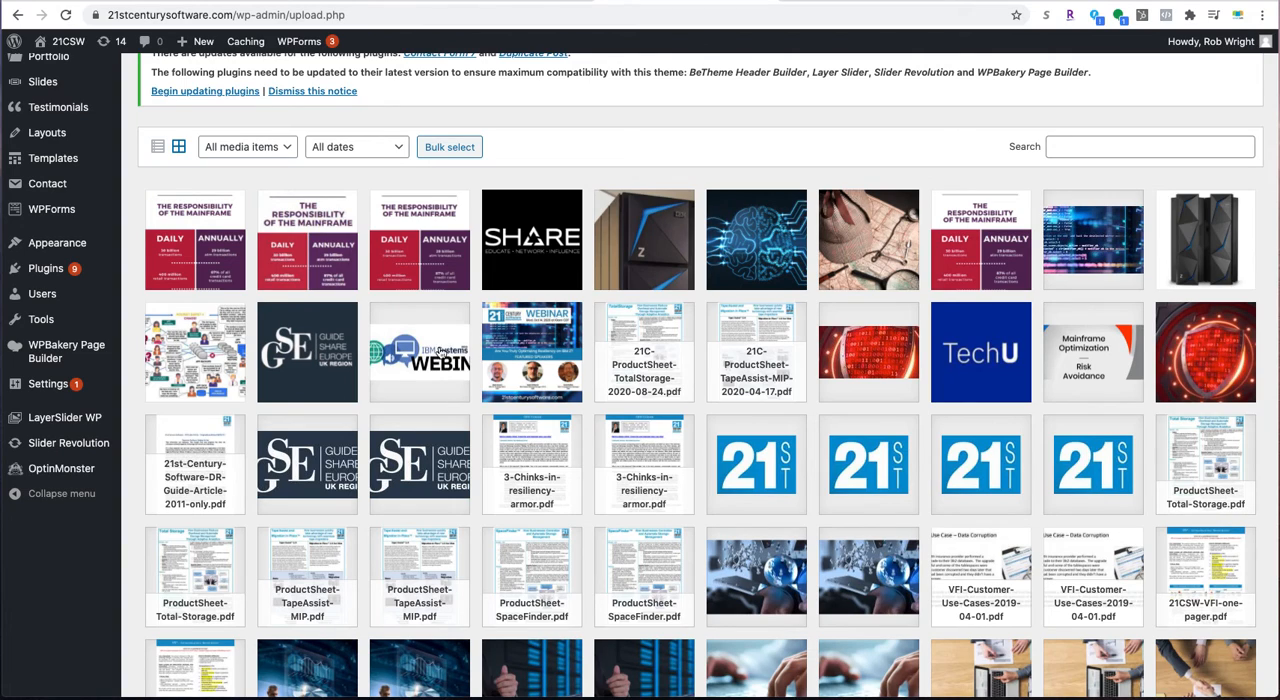
pyautogui.click(414, 344)
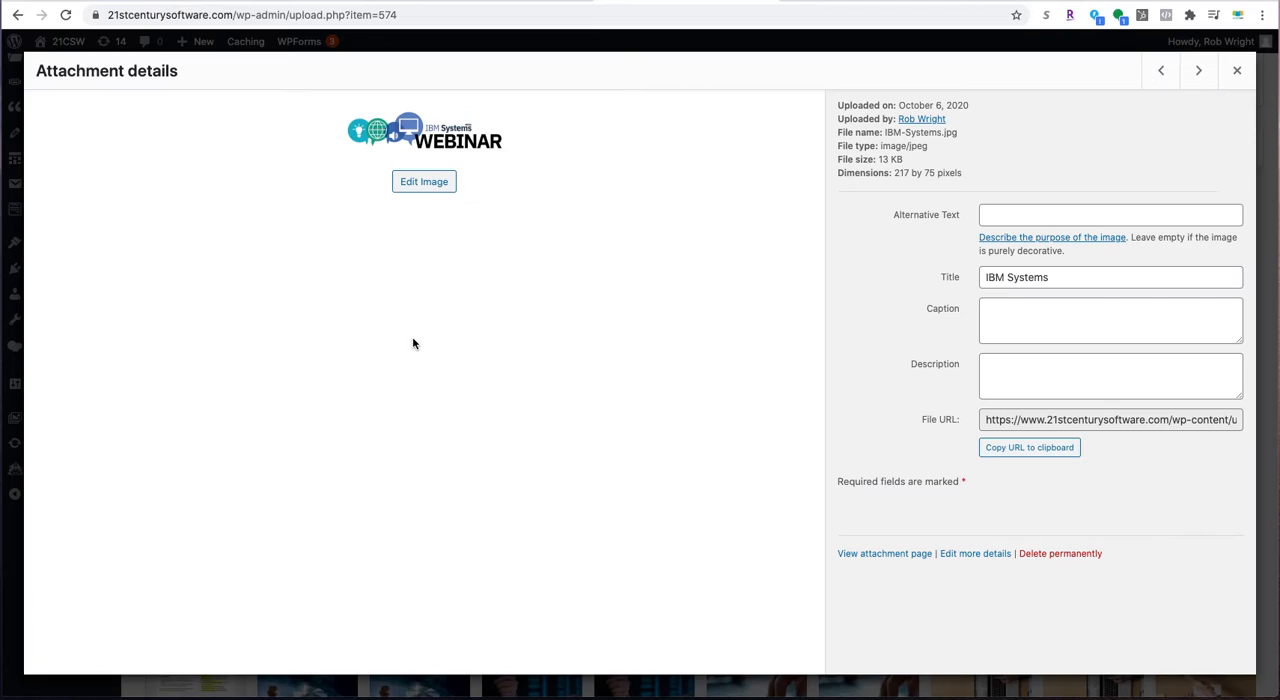
pyautogui.click(1234, 71)
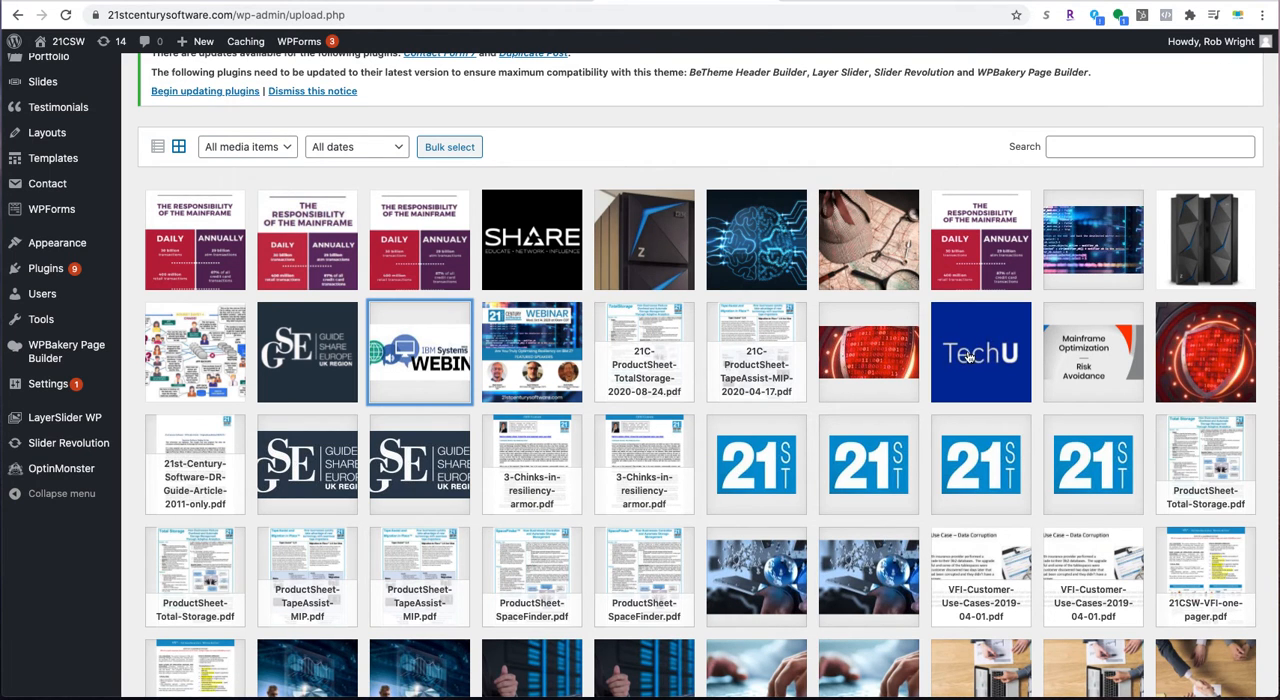
# - Permanently delete the image "Screen Shot 2021-01-11 at 5.56.58 PM" from the media library
pyautogui.scroll(-5, 968, 357)
pyautogui.scroll(4, 958, 336)
pyautogui.scroll(-5, 958, 336)
pyautogui.scroll(5, 975, 355)
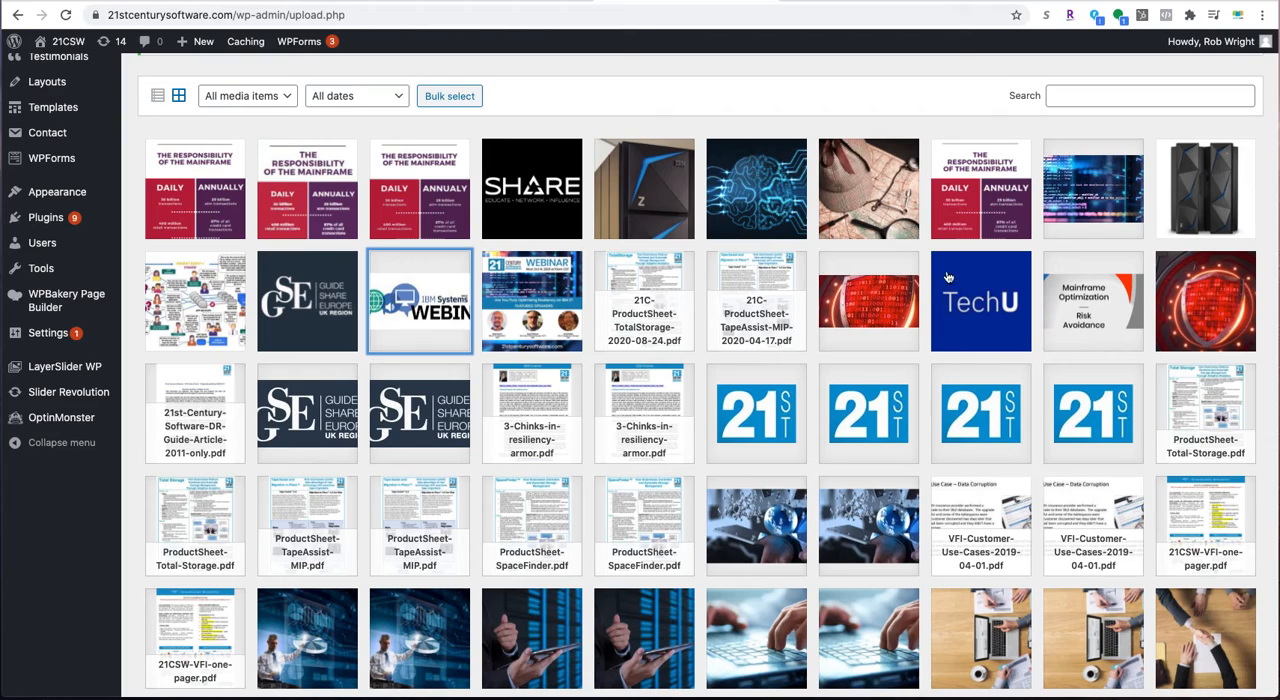
pyautogui.click(193, 190)
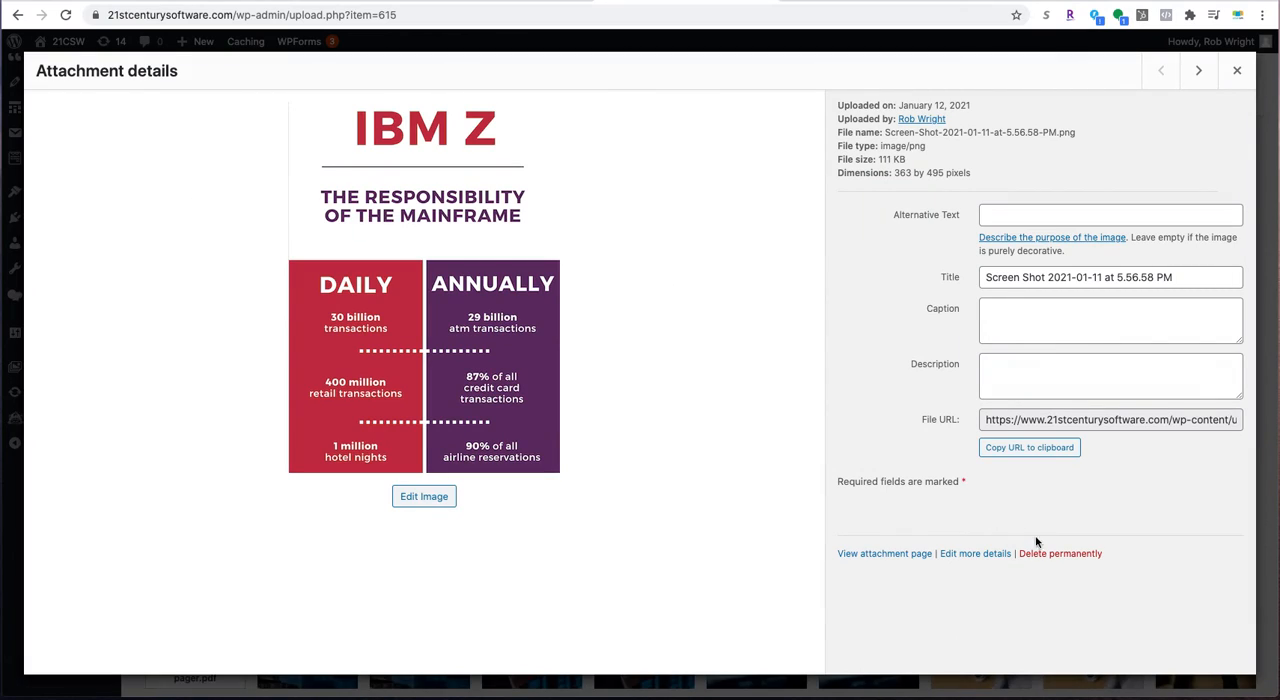
pyautogui.click(1058, 553)
pyautogui.click(767, 150)
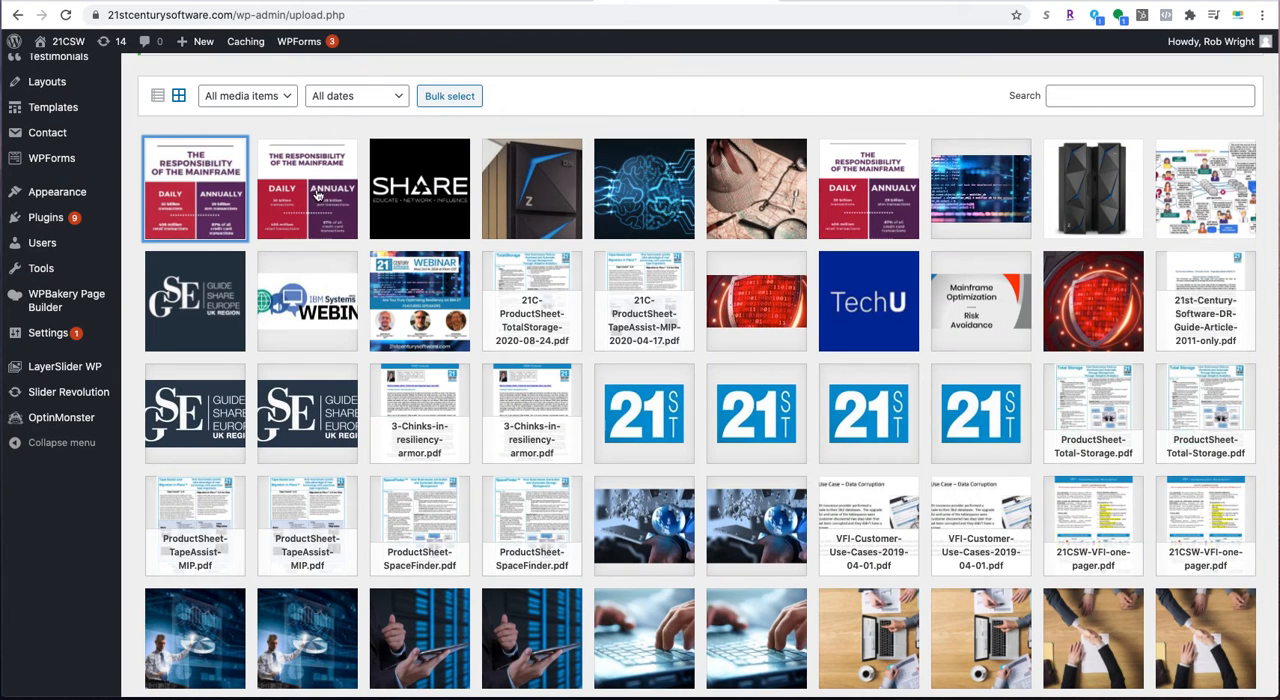
# - Permanently delete the image "Screen-Shot-2021-01-07-at-3.13.58-PM" from the media library
pyautogui.click(309, 203)
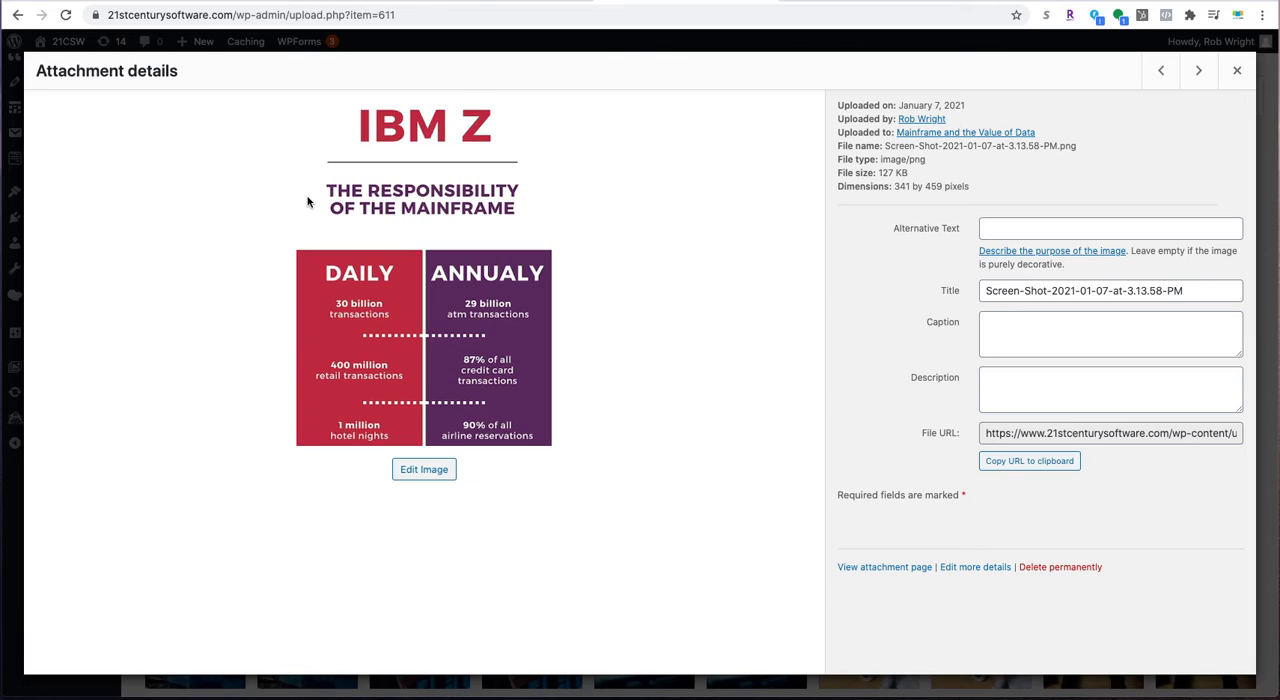
pyautogui.click(1057, 568)
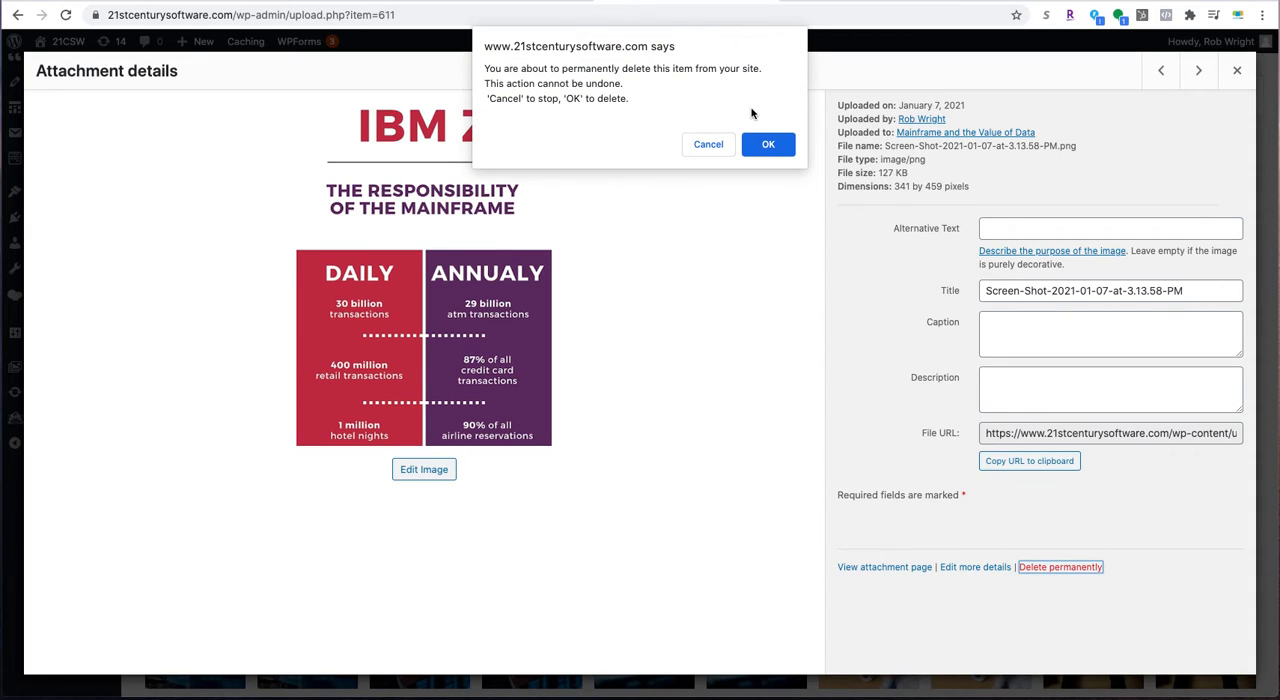
pyautogui.click(766, 143)
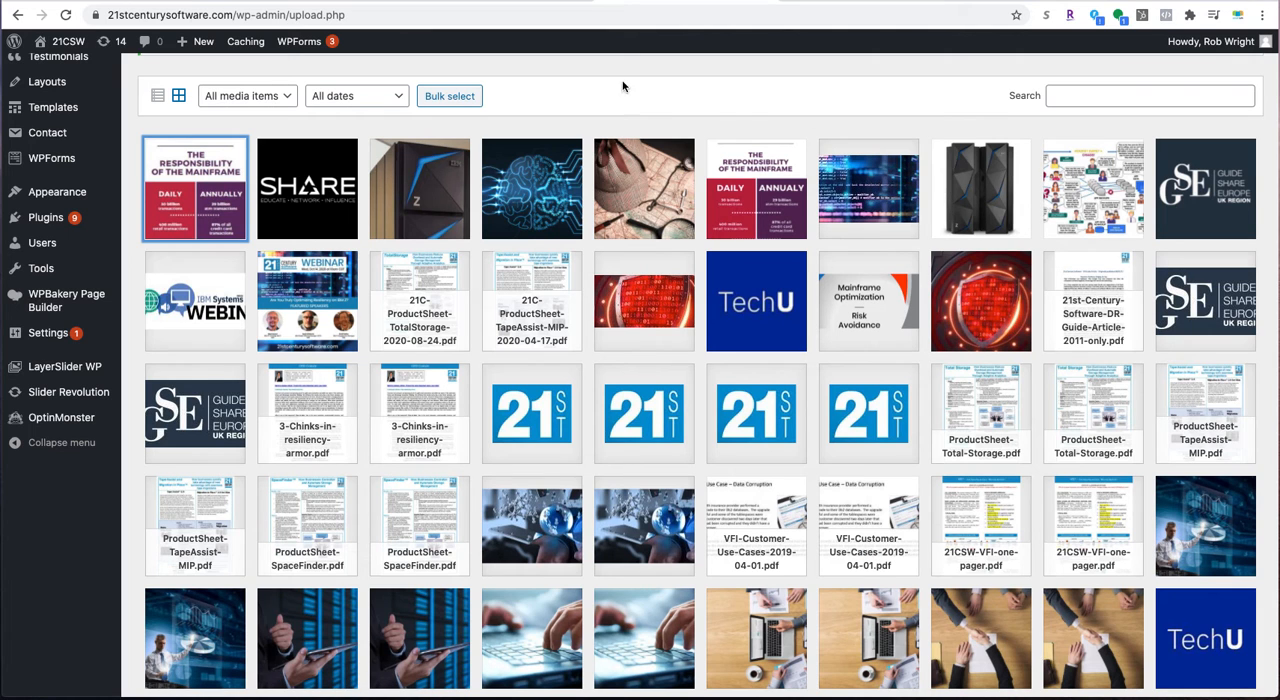
pyautogui.scroll(4, 834, 103)
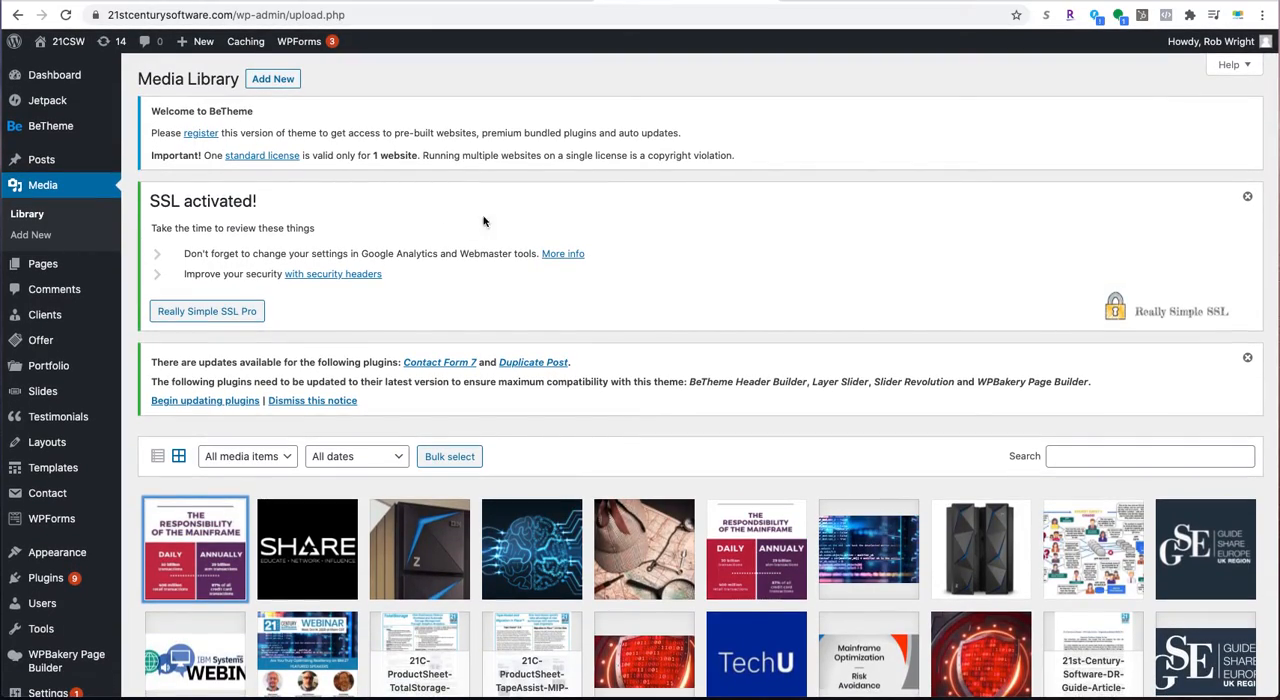
pyautogui.scroll(-15, 549, 231)
pyautogui.scroll(15, 549, 231)
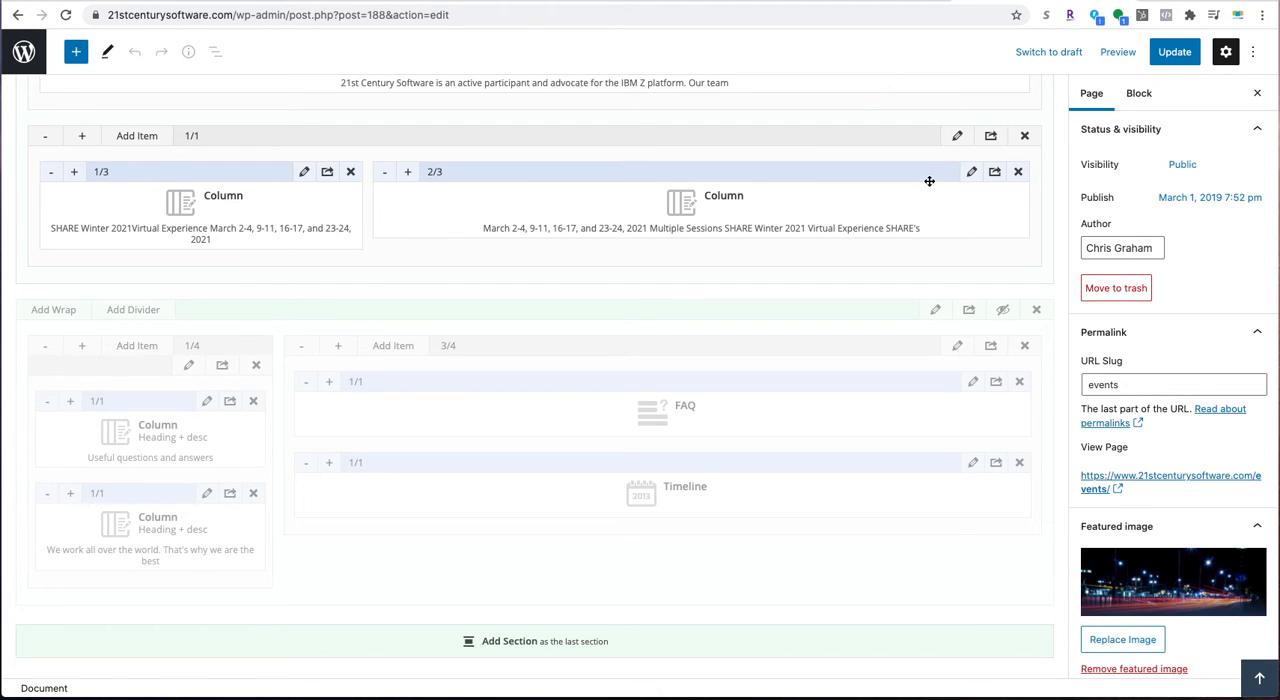
# - Clone the 2/3 and 1/3 SHARE Winter 2021 columns on the Events page, and move the 1/3 copy below the 2/3 columns
pyautogui.click(995, 173)
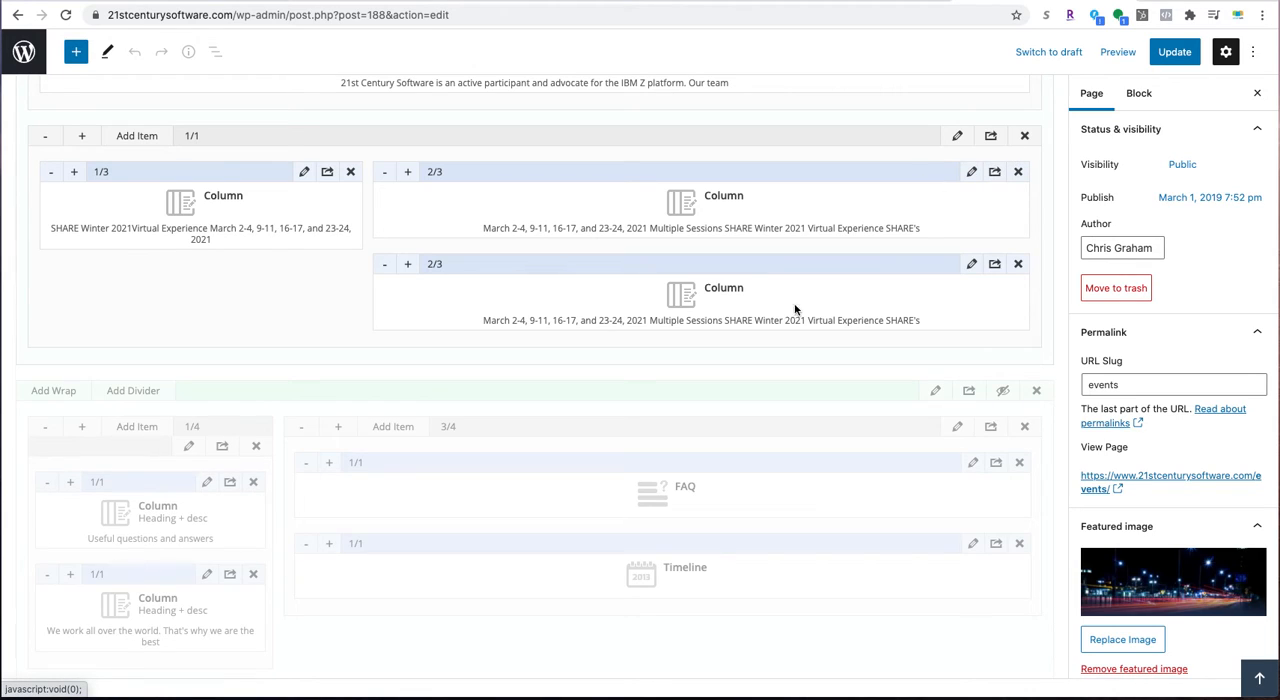
pyautogui.click(326, 174)
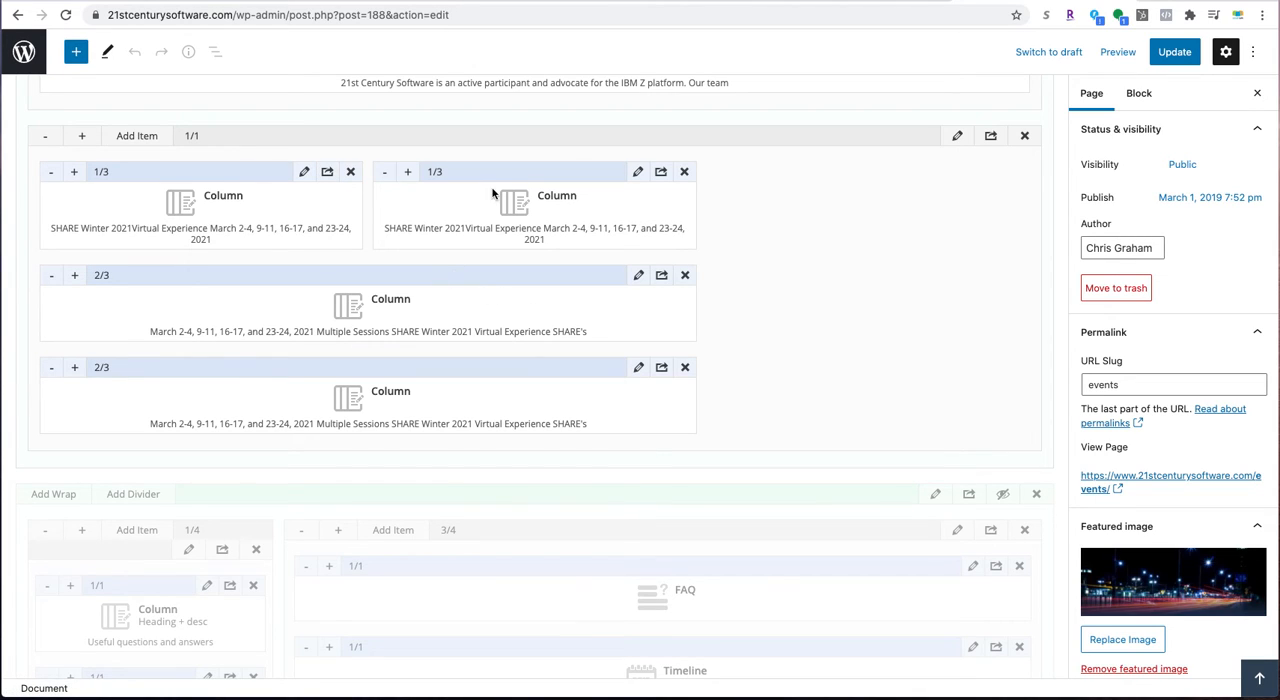
pyautogui.moveTo(503, 171); pyautogui.dragTo(167, 199)
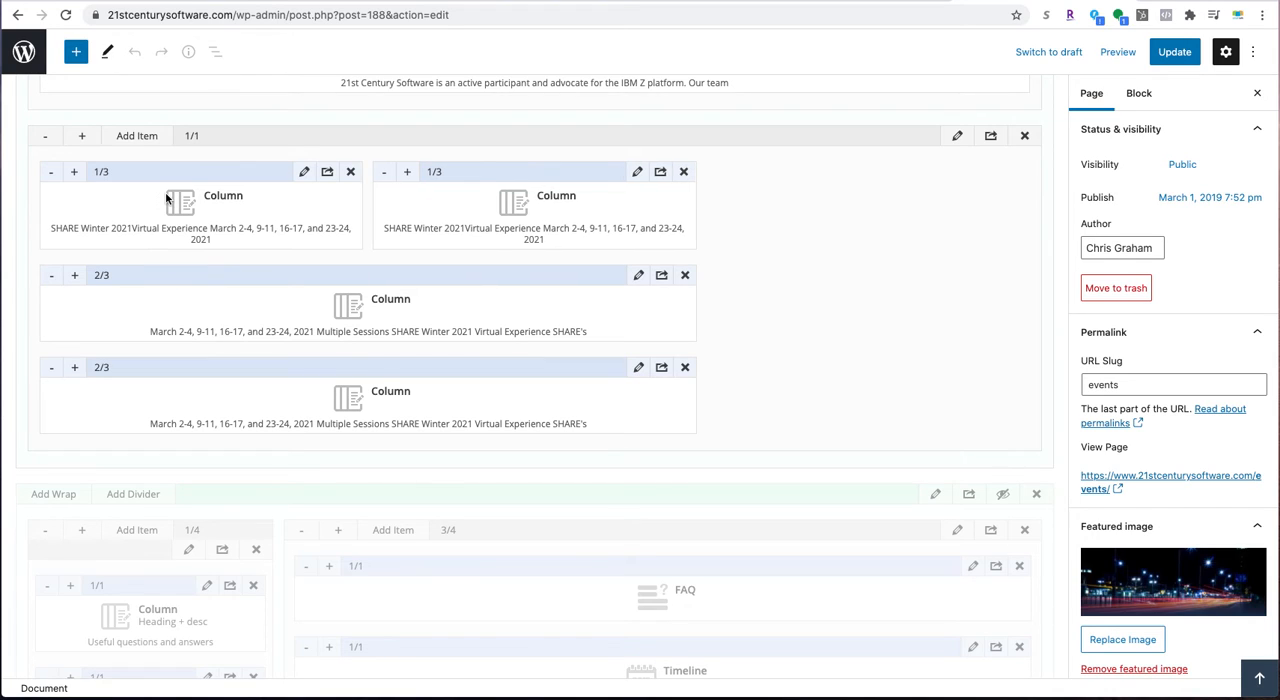
pyautogui.moveTo(493, 175); pyautogui.dragTo(132, 292)
pyautogui.moveTo(261, 369); pyautogui.dragTo(866, 190)
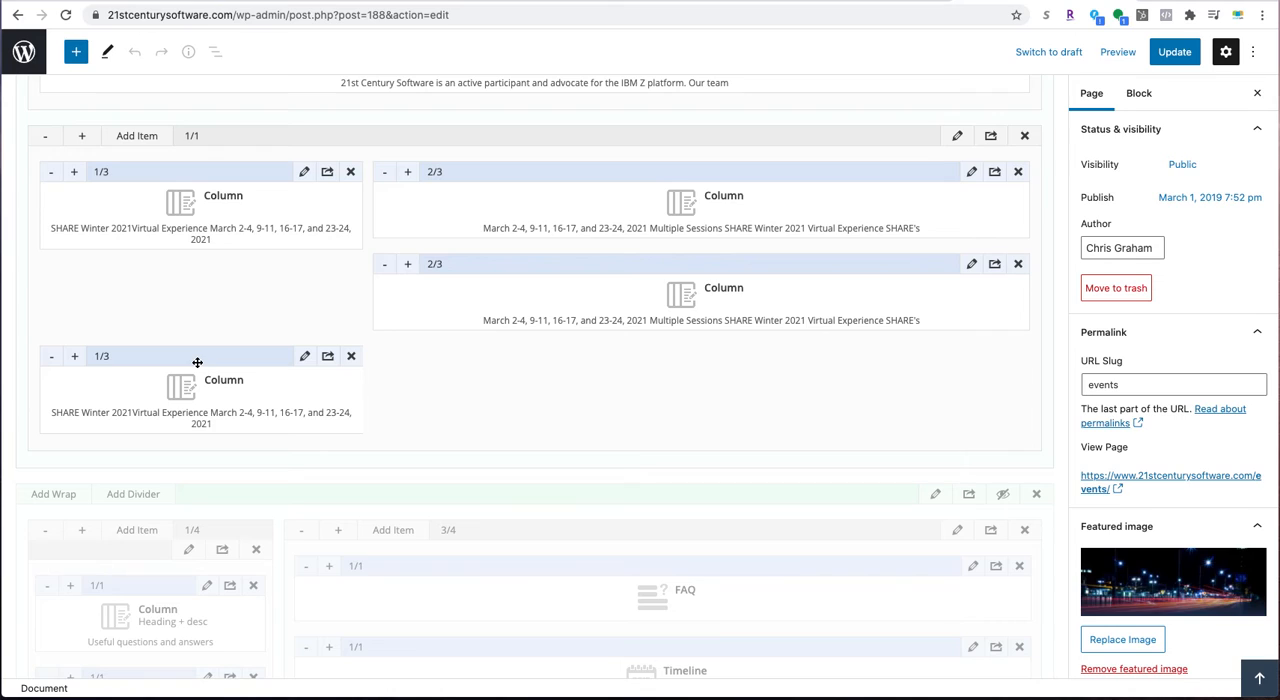
pyautogui.moveTo(197, 362); pyautogui.dragTo(160, 372)
# - Update the Events page and review the layout of the duplicated SHARE Winter 2021 listing on the live page
pyautogui.click(1172, 56)
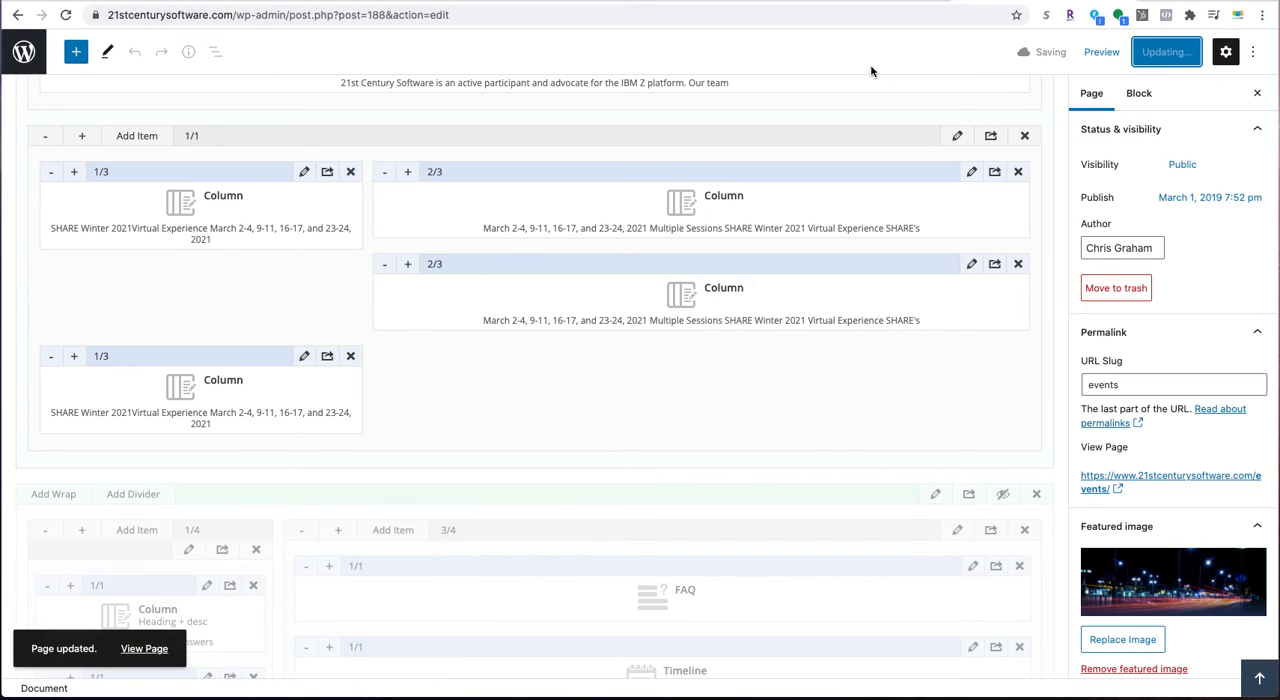
pyautogui.click(145, 650)
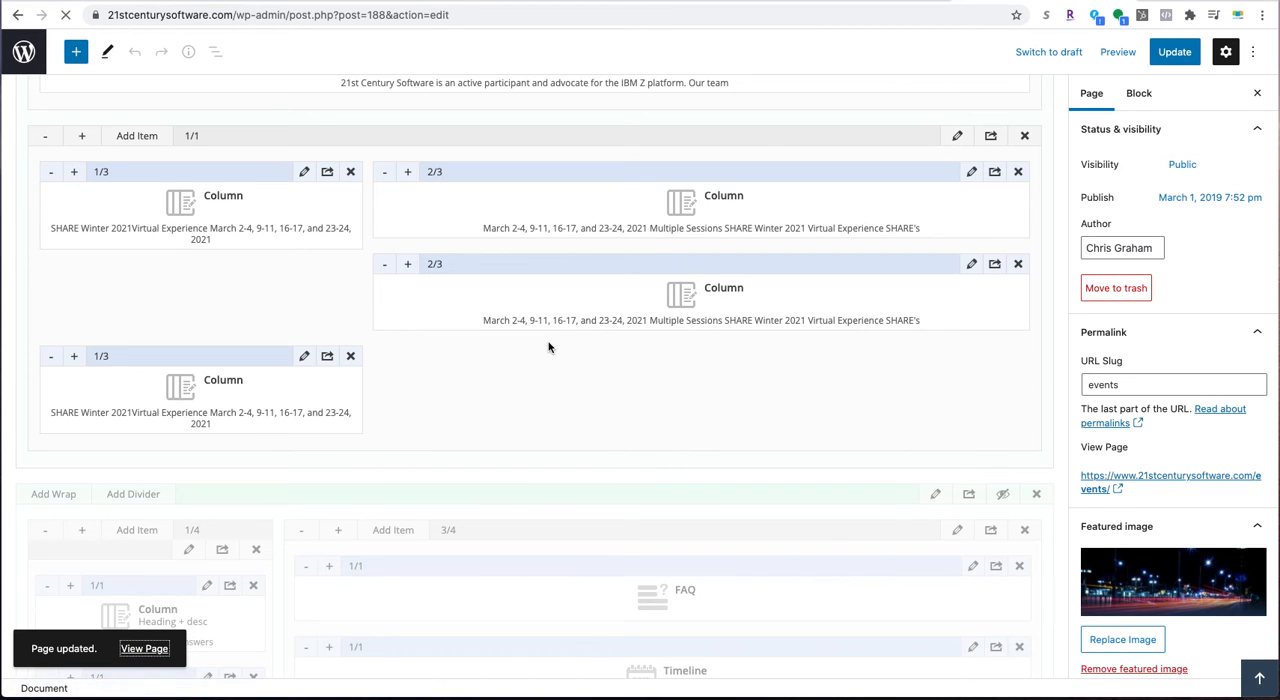
pyautogui.scroll(-10, 550, 350)
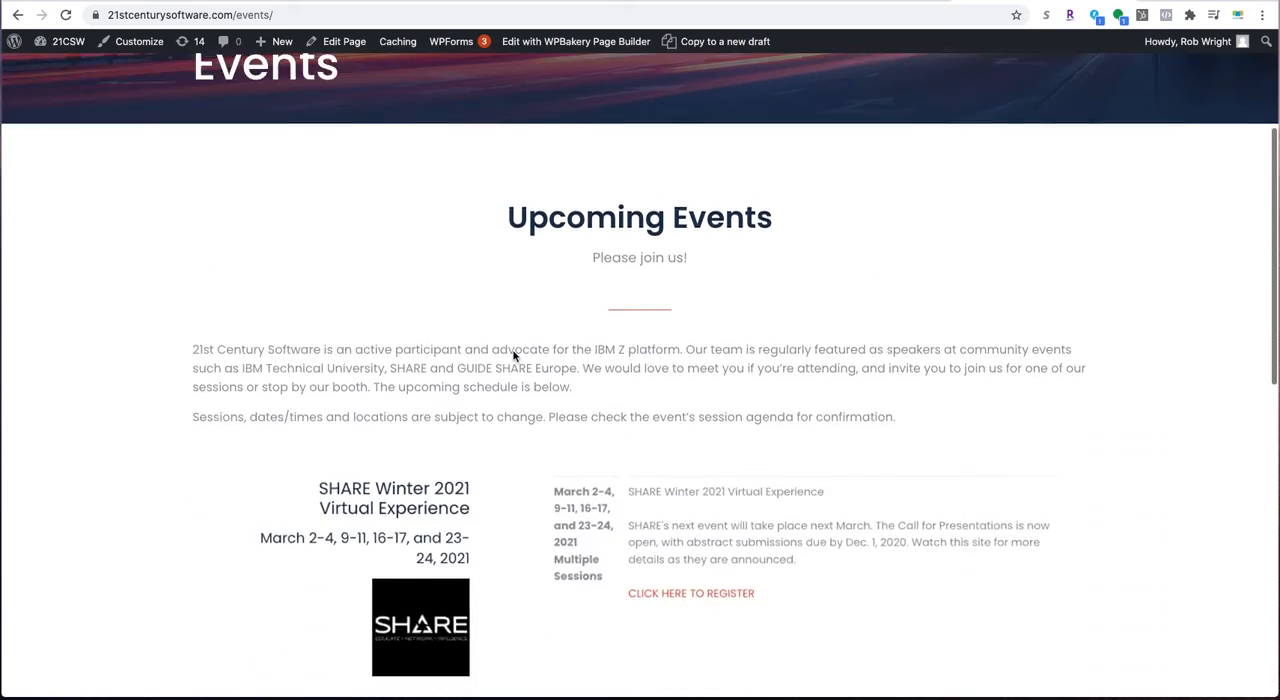
pyautogui.scroll(-2, 513, 356)
pyautogui.scroll(4, 515, 356)
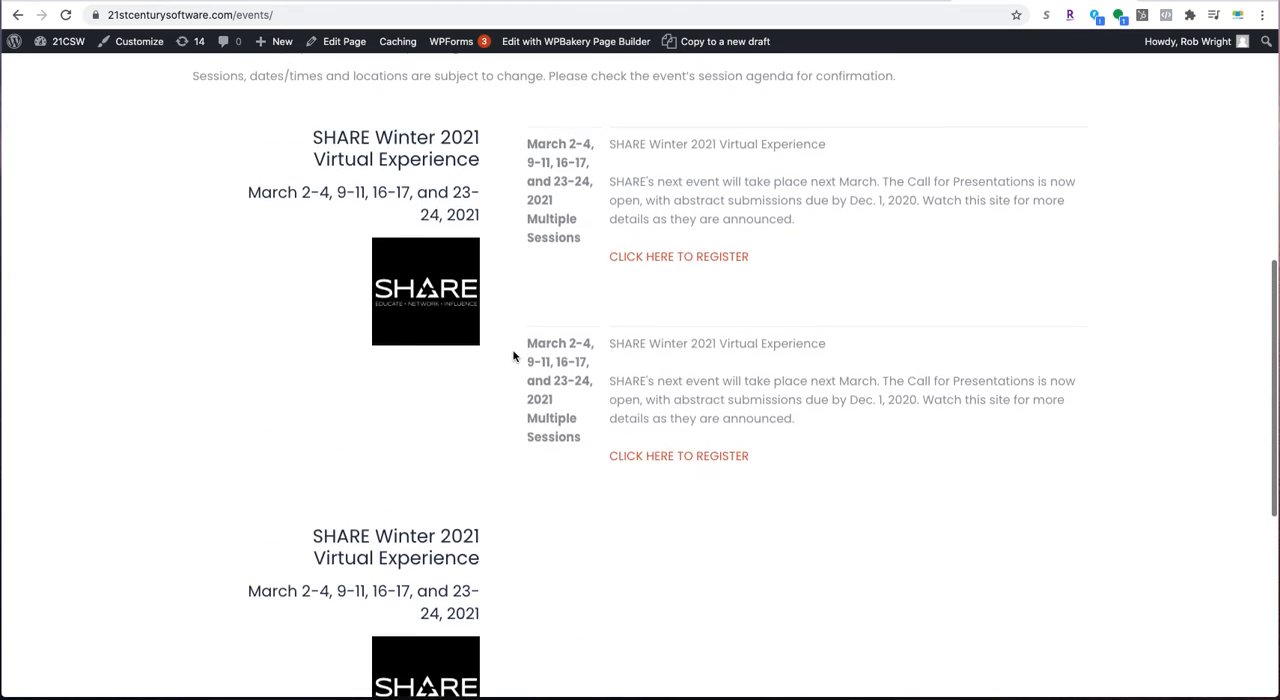
pyautogui.scroll(-3, 516, 473)
pyautogui.scroll(2, 516, 473)
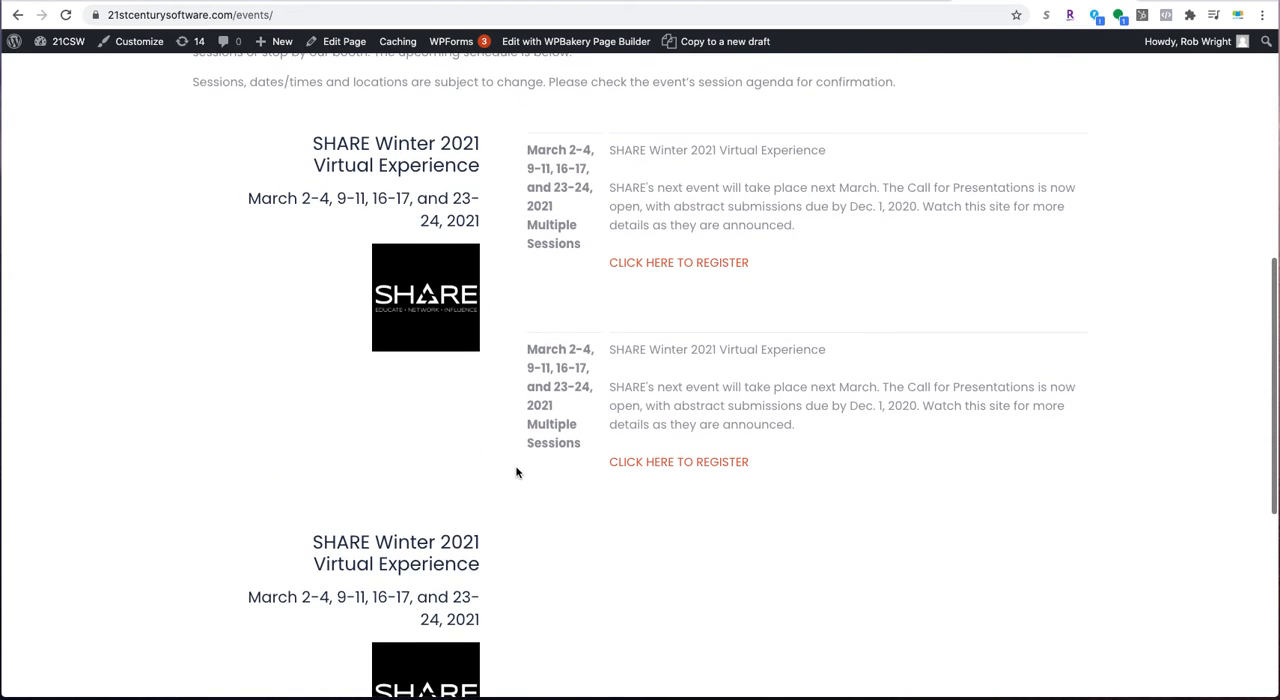
pyautogui.scroll(-1, 548, 451)
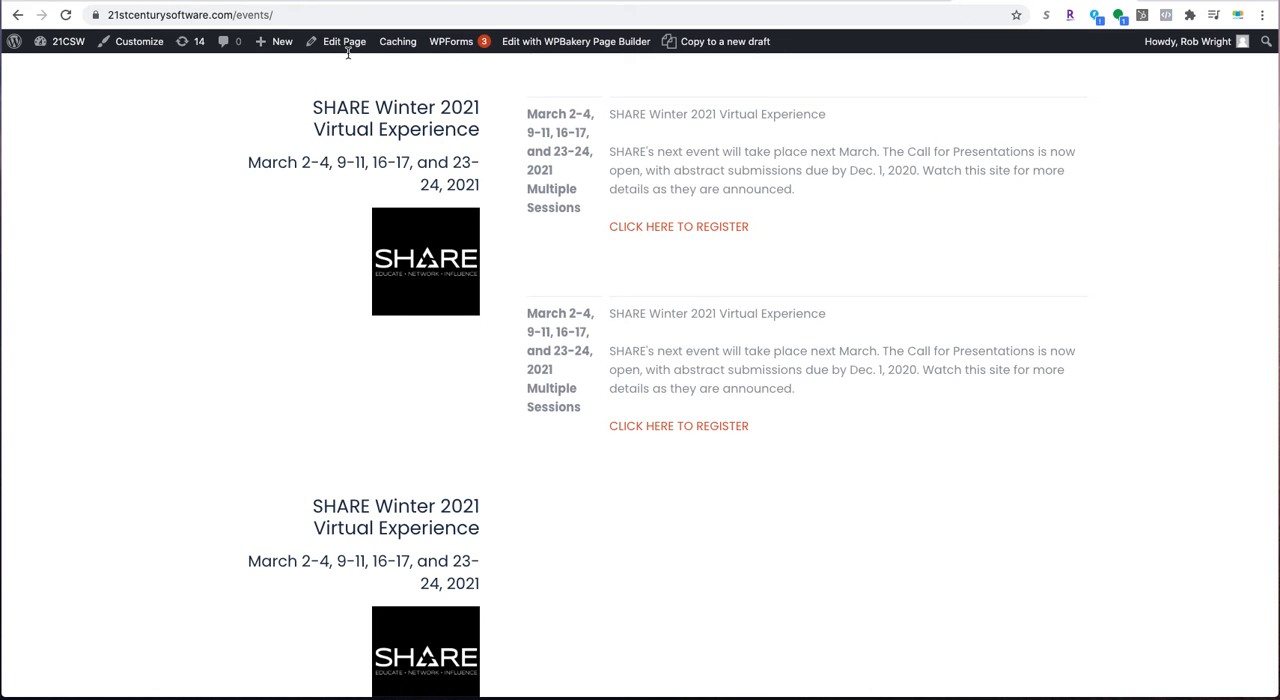
# - Delete the duplicate 2/3 and 1/3 SHARE Winter 2021 columns from the Events page, keeping one column of each
pyautogui.click(344, 42)
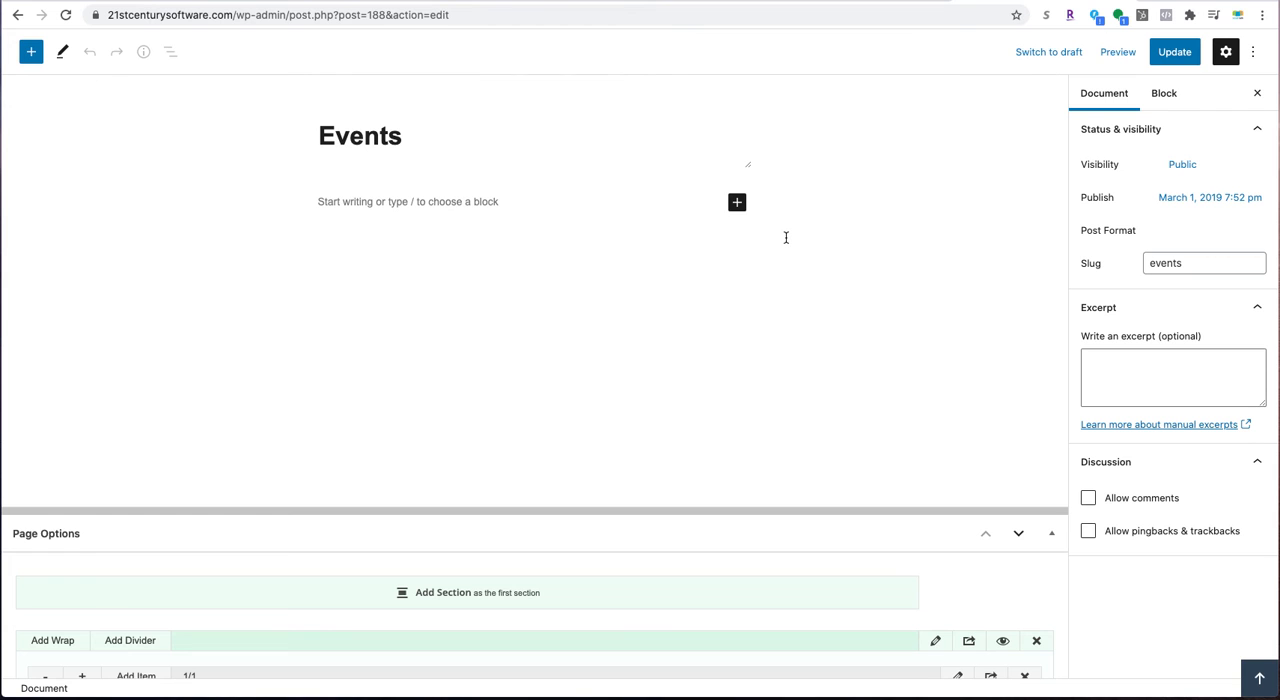
pyautogui.scroll(-6, 669, 383)
pyautogui.scroll(-3, 669, 383)
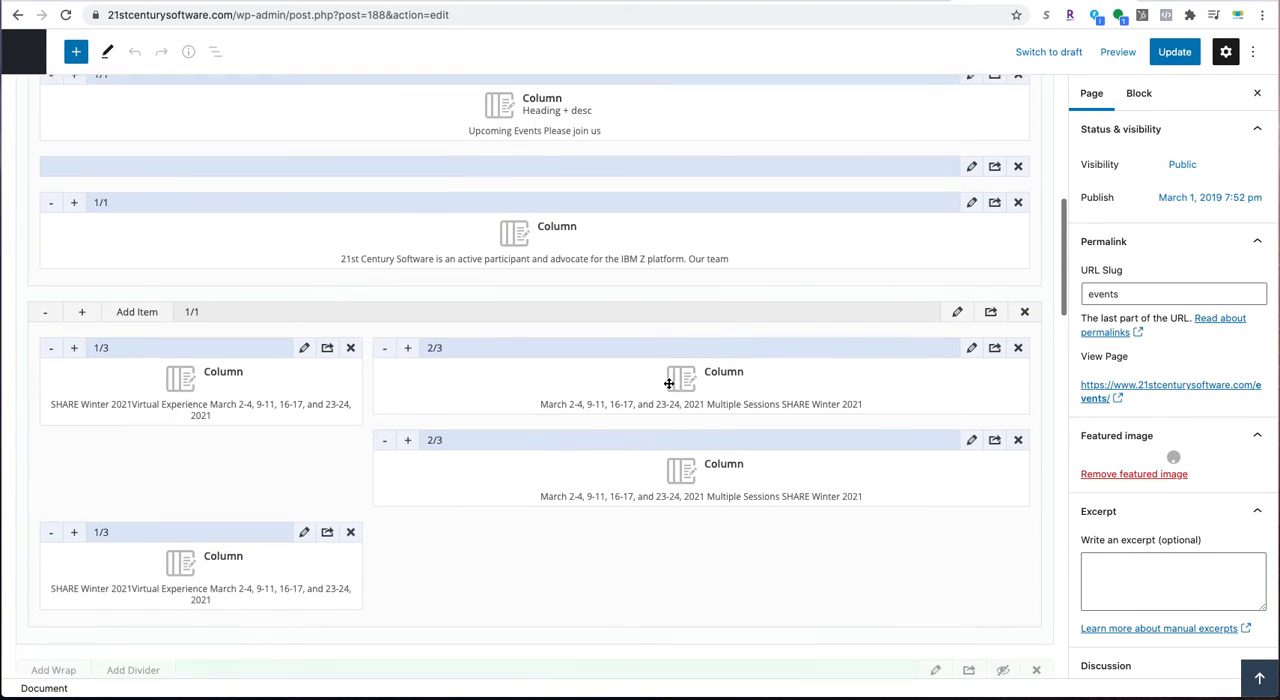
pyautogui.click(1017, 334)
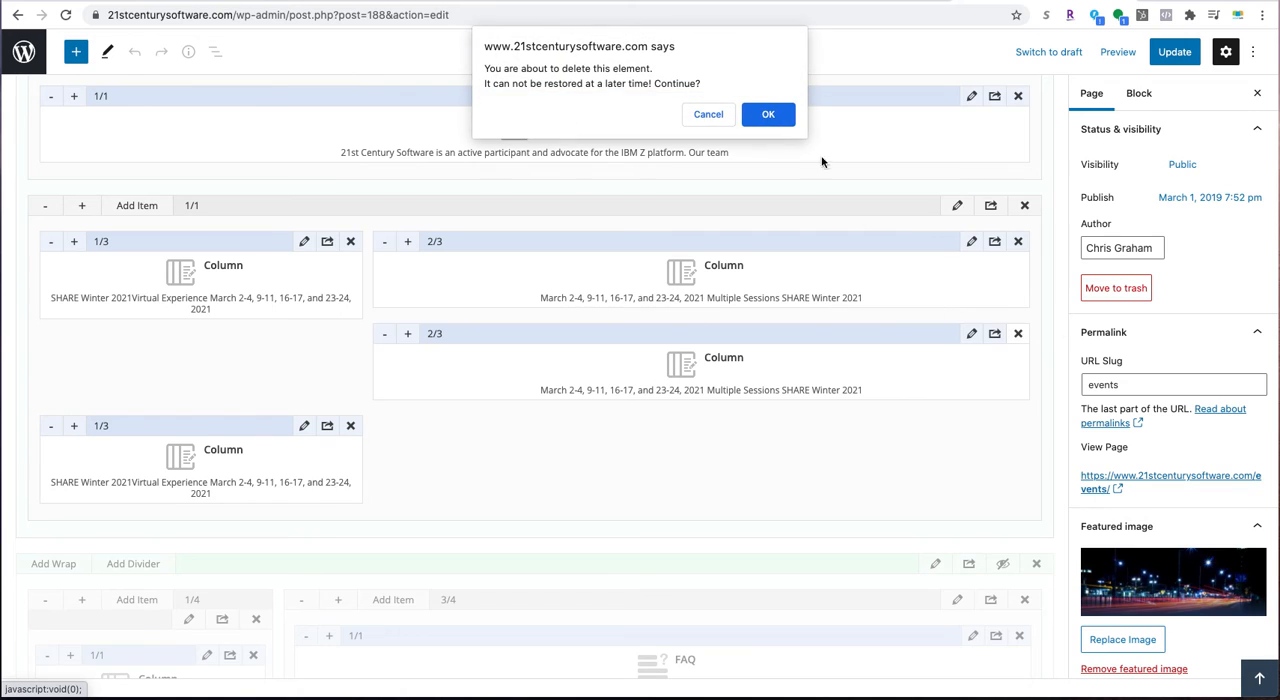
pyautogui.click(762, 117)
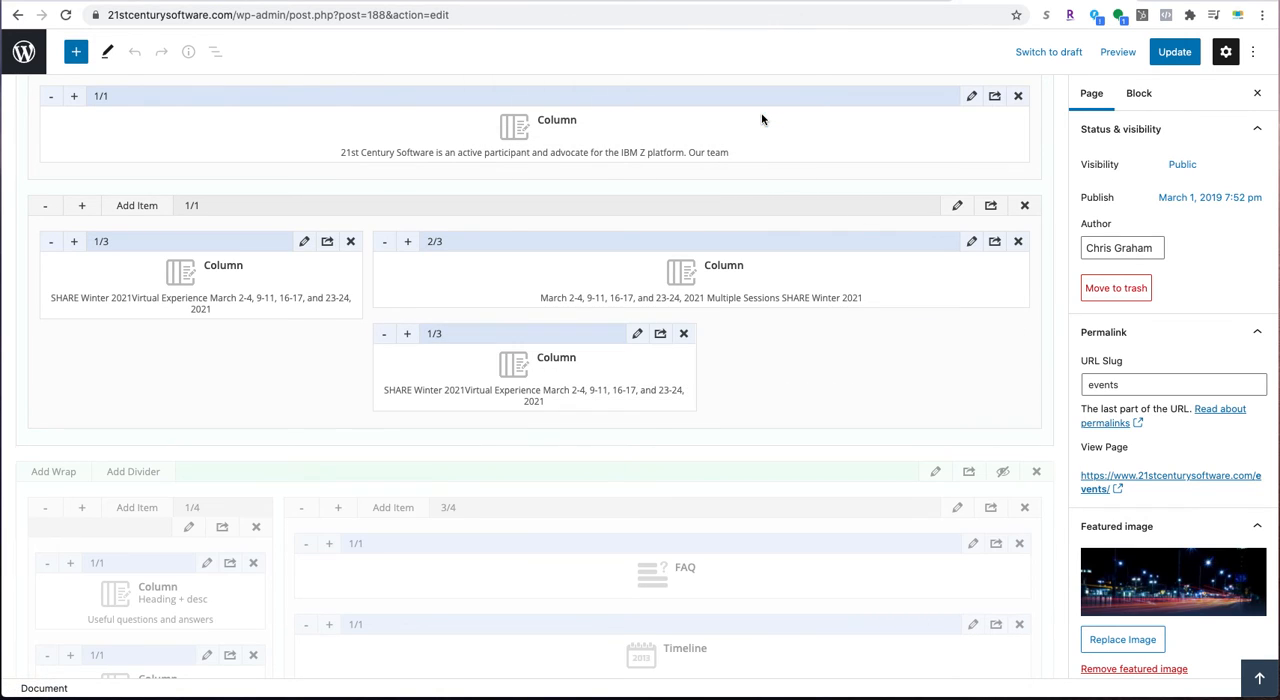
pyautogui.click(684, 336)
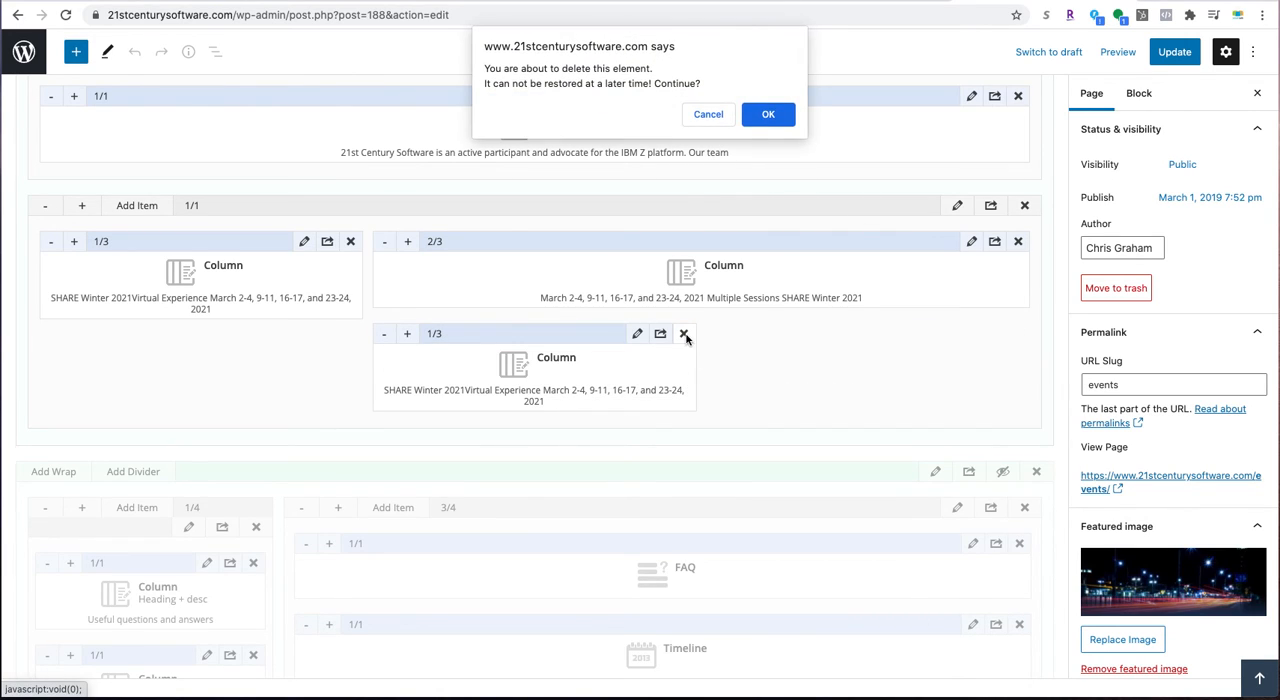
pyautogui.click(768, 115)
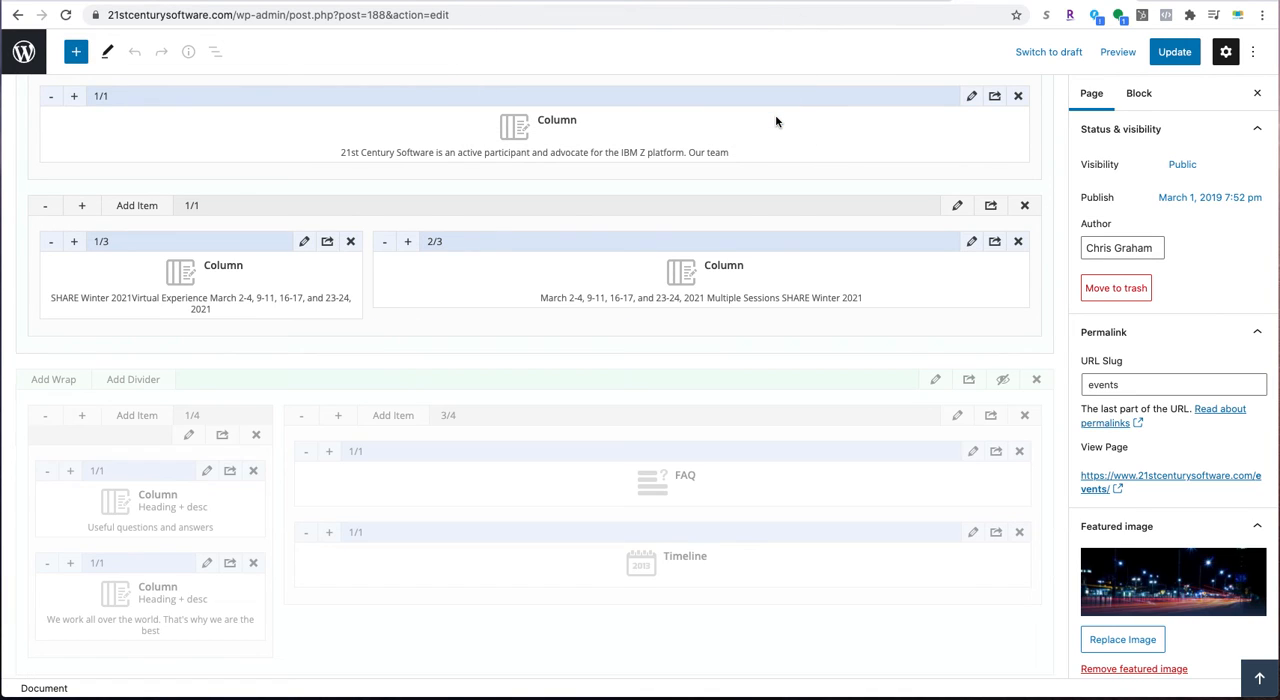
# - Clone the whole 1/1 wrap holding the SHARE Winter 2021 columns, and update the Events page to check the copy live
pyautogui.click(990, 206)
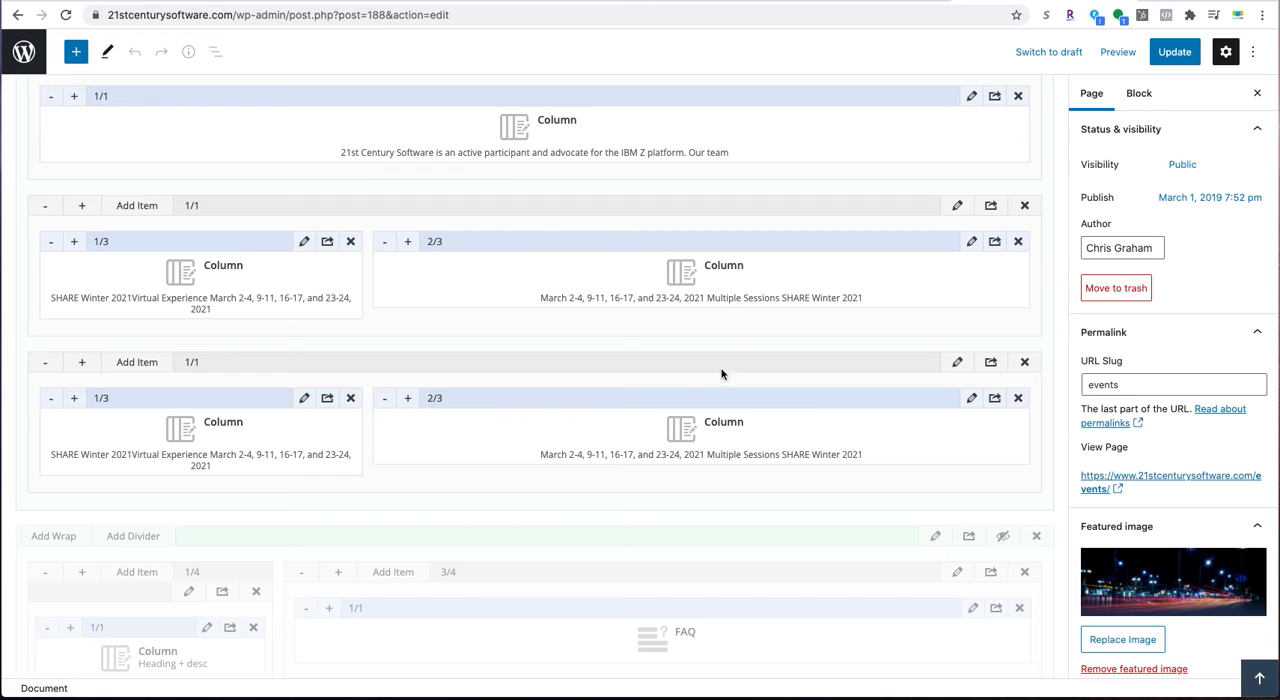
pyautogui.click(1175, 52)
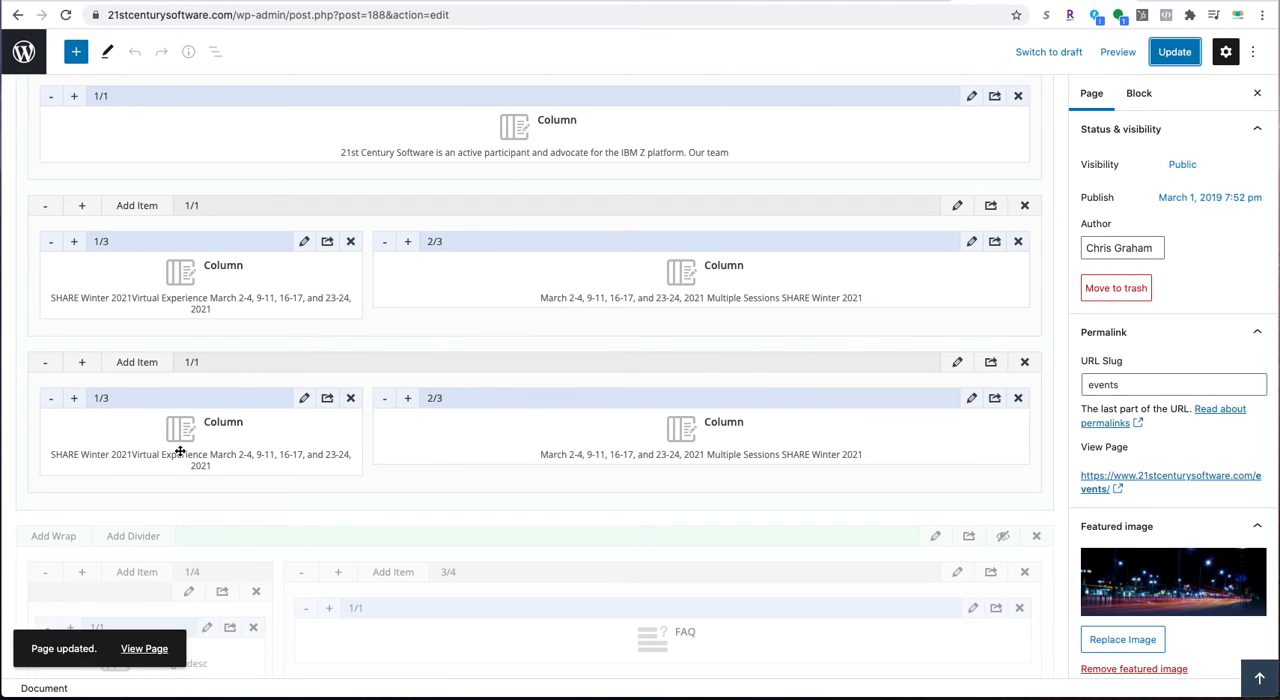
pyautogui.click(146, 649)
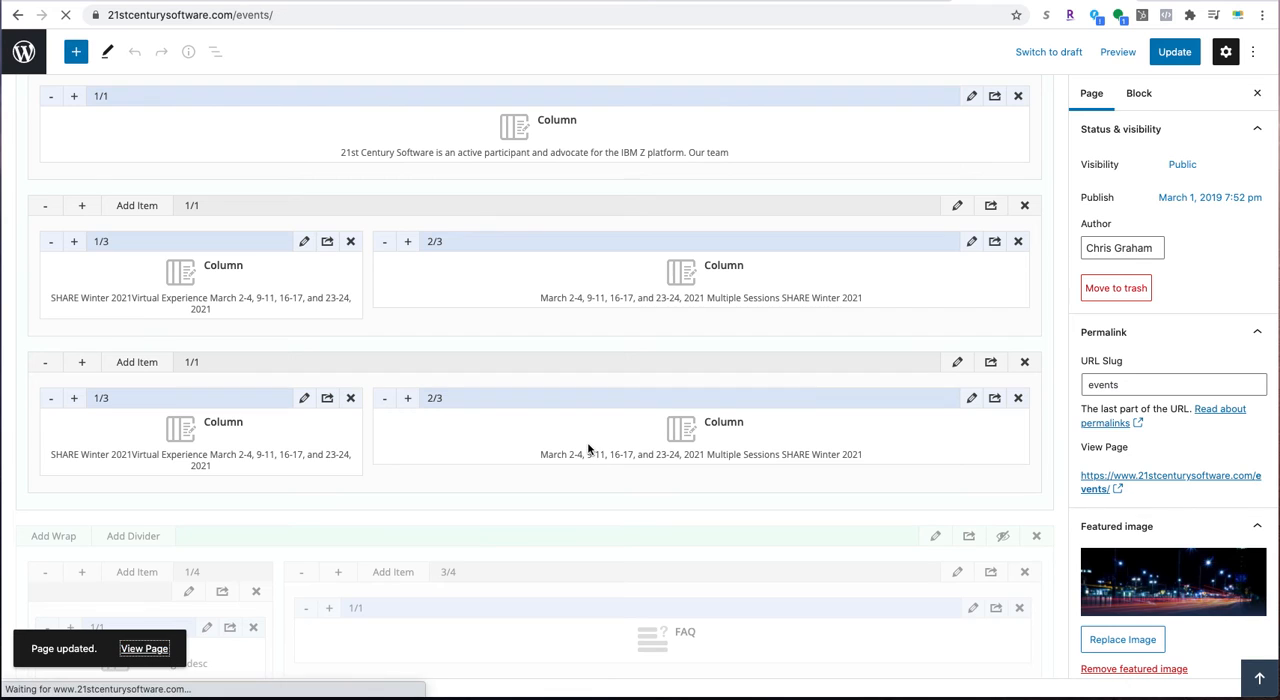
pyautogui.scroll(-5, 557, 300)
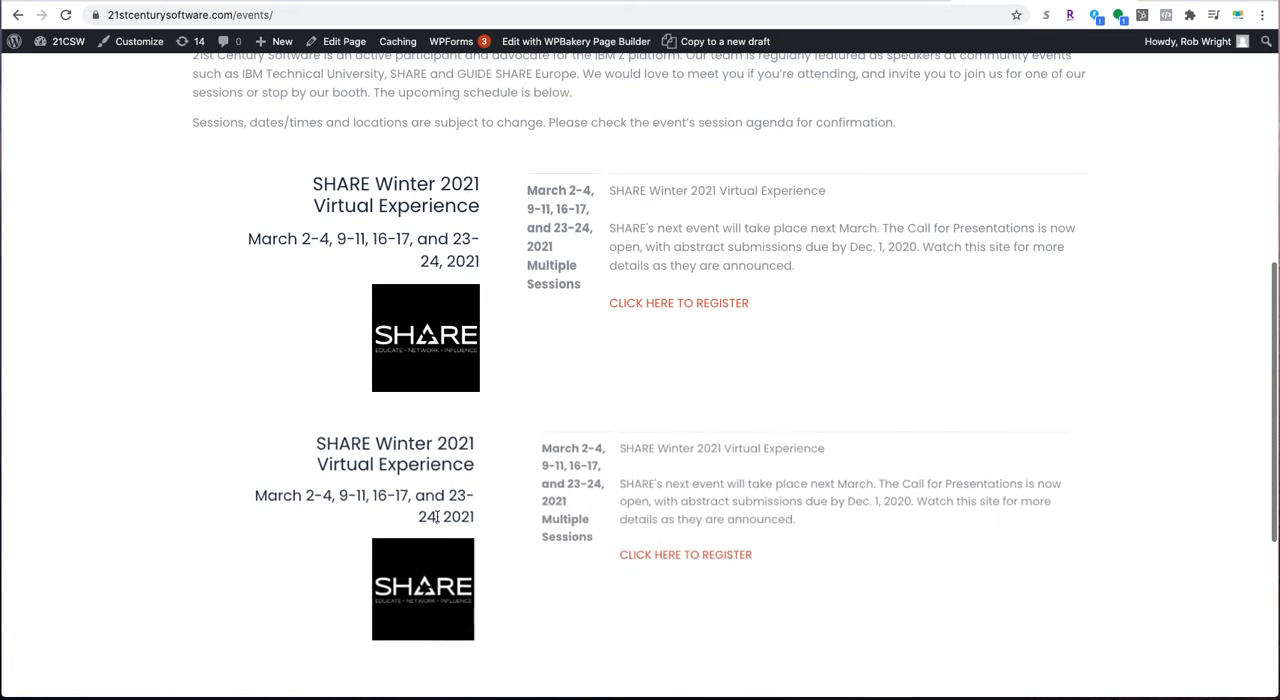
pyautogui.scroll(-3, 605, 510)
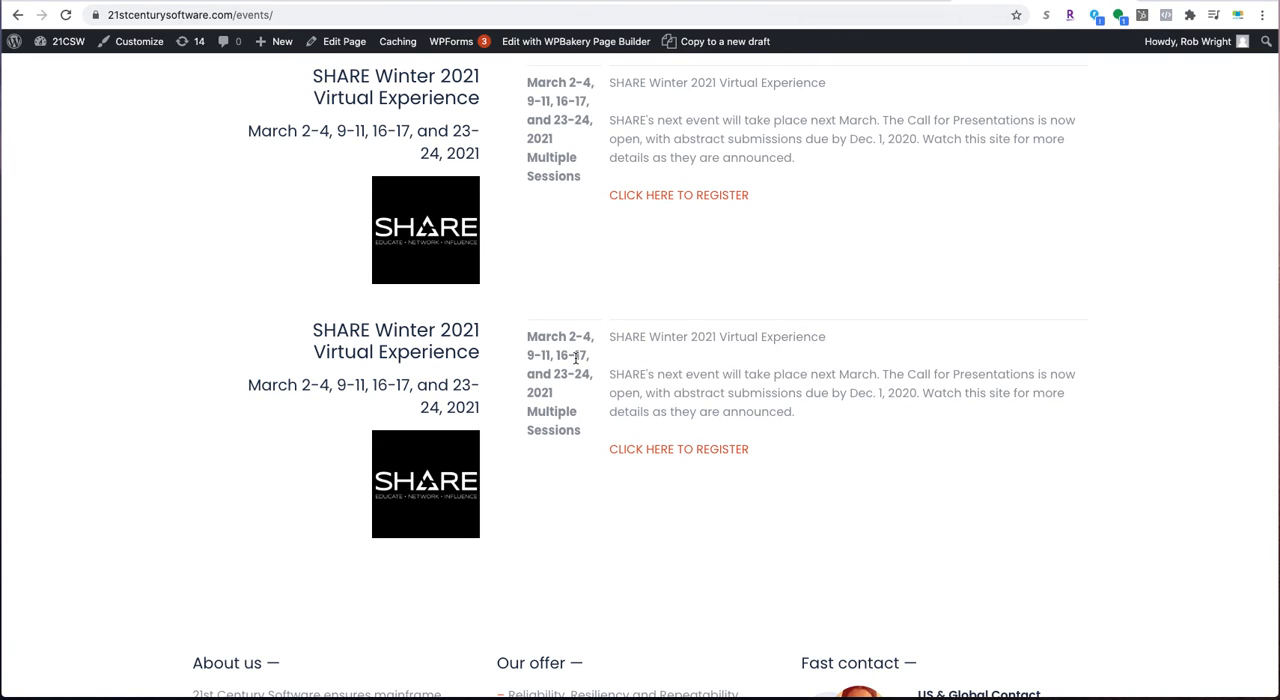
pyautogui.scroll(2, 576, 140)
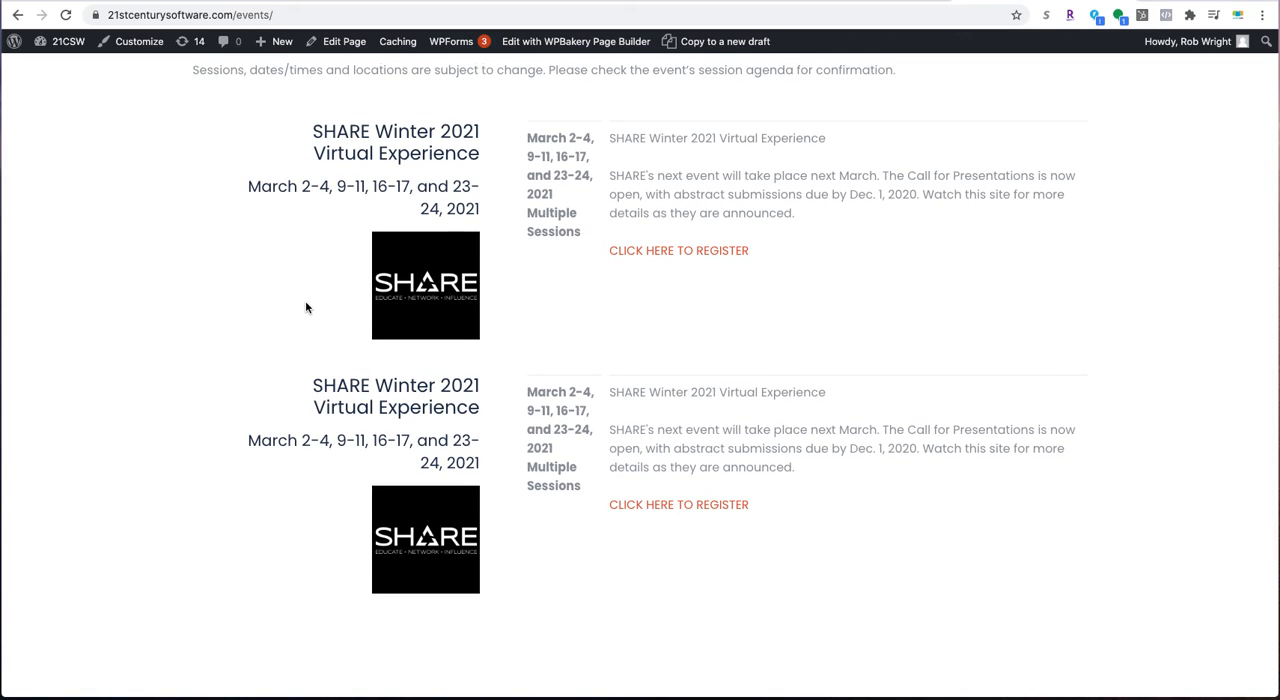
pyautogui.scroll(1, 310, 304)
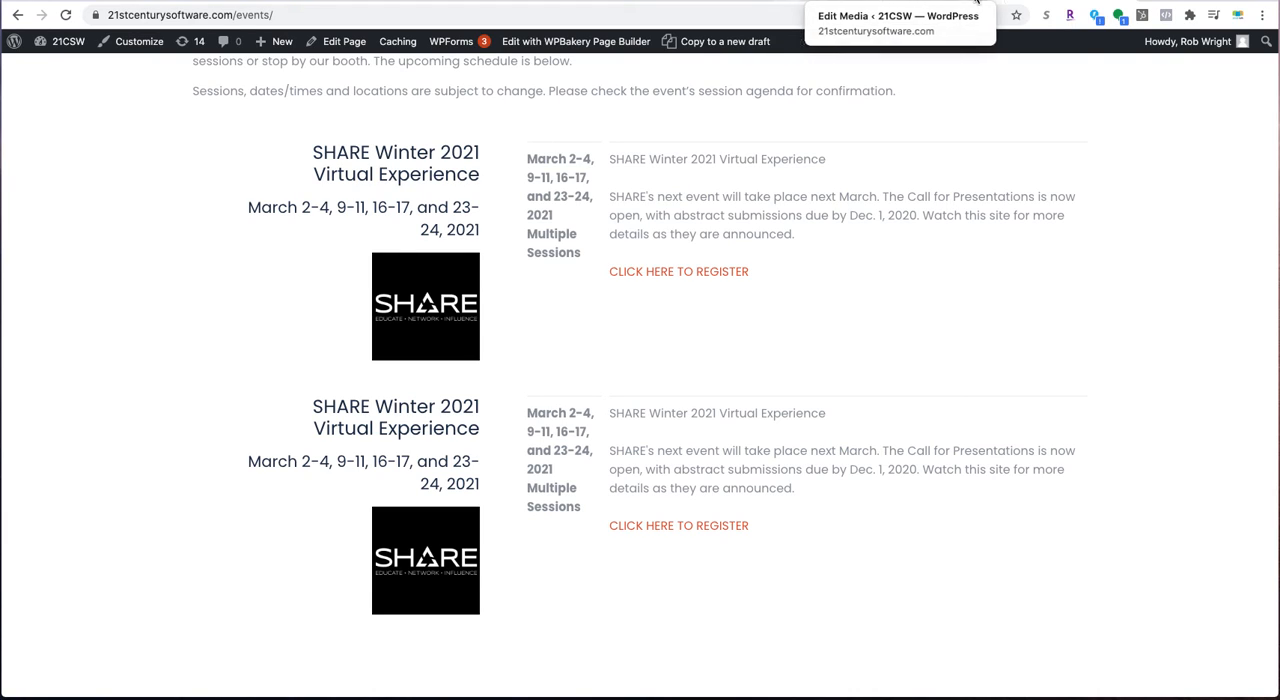
# - Delete the second 1/1 wrap with the duplicate SHARE Winter 2021 listing and update the Events page
pyautogui.click(340, 50)
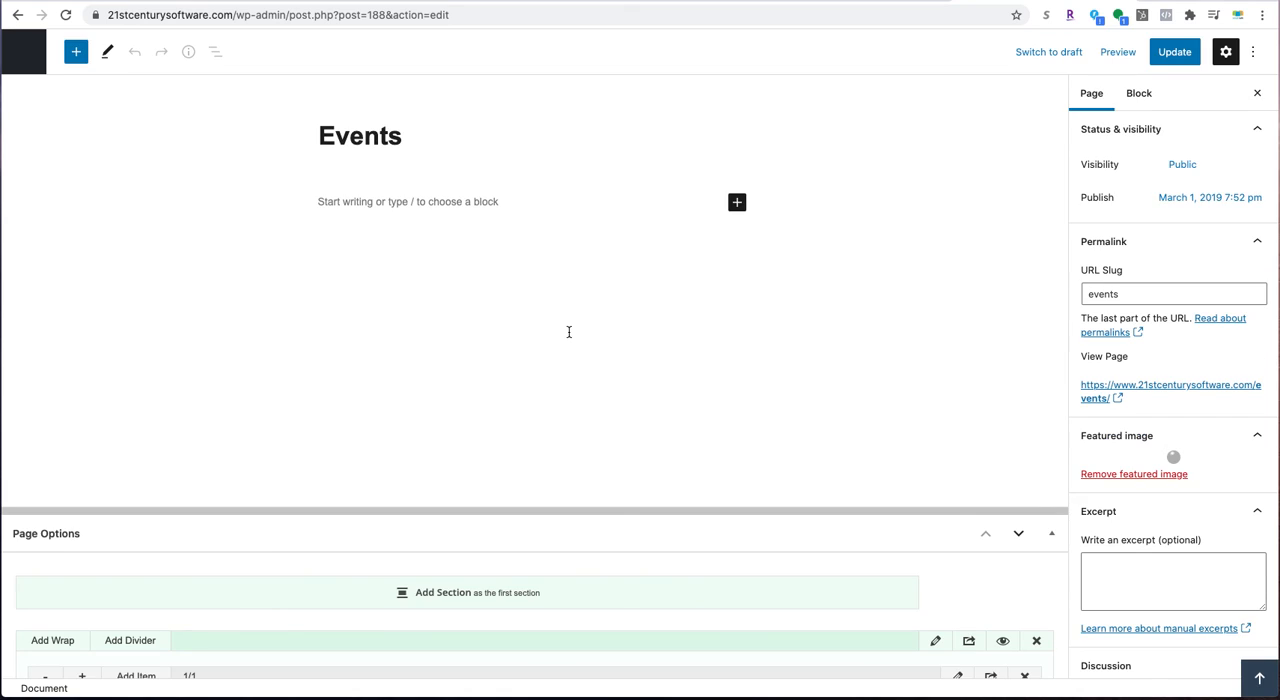
pyautogui.scroll(-5, 658, 428)
pyautogui.scroll(-1, 657, 424)
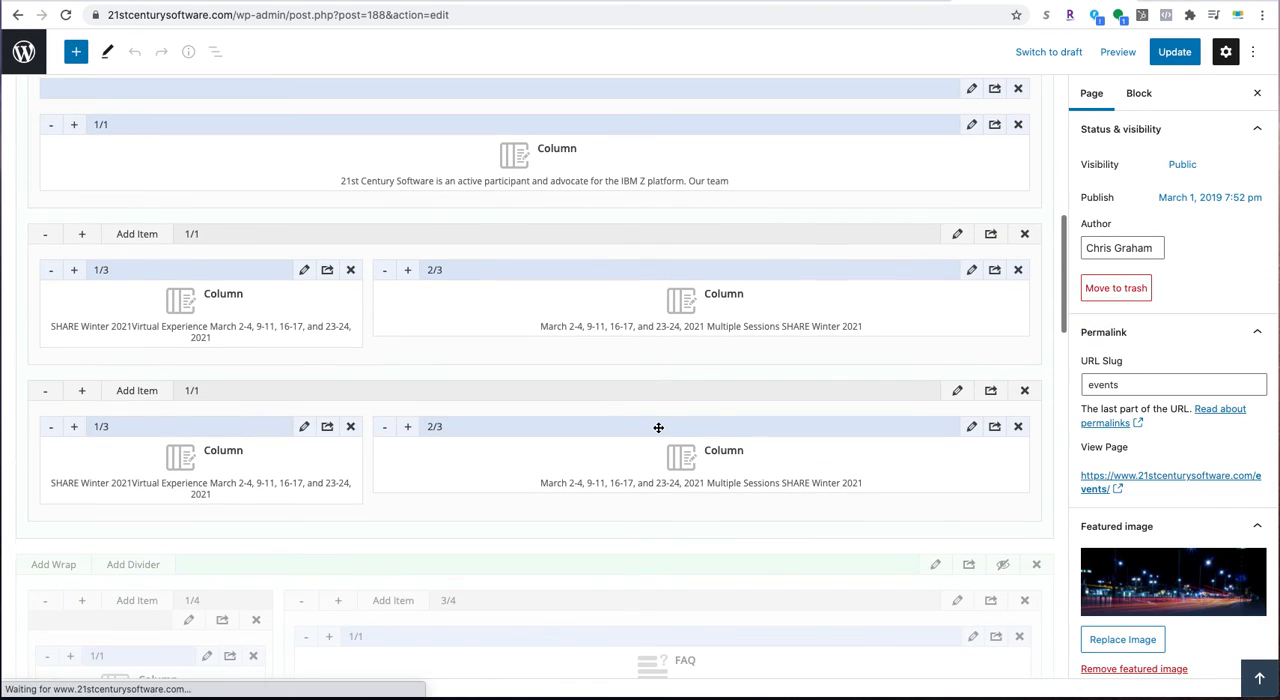
pyautogui.click(1025, 391)
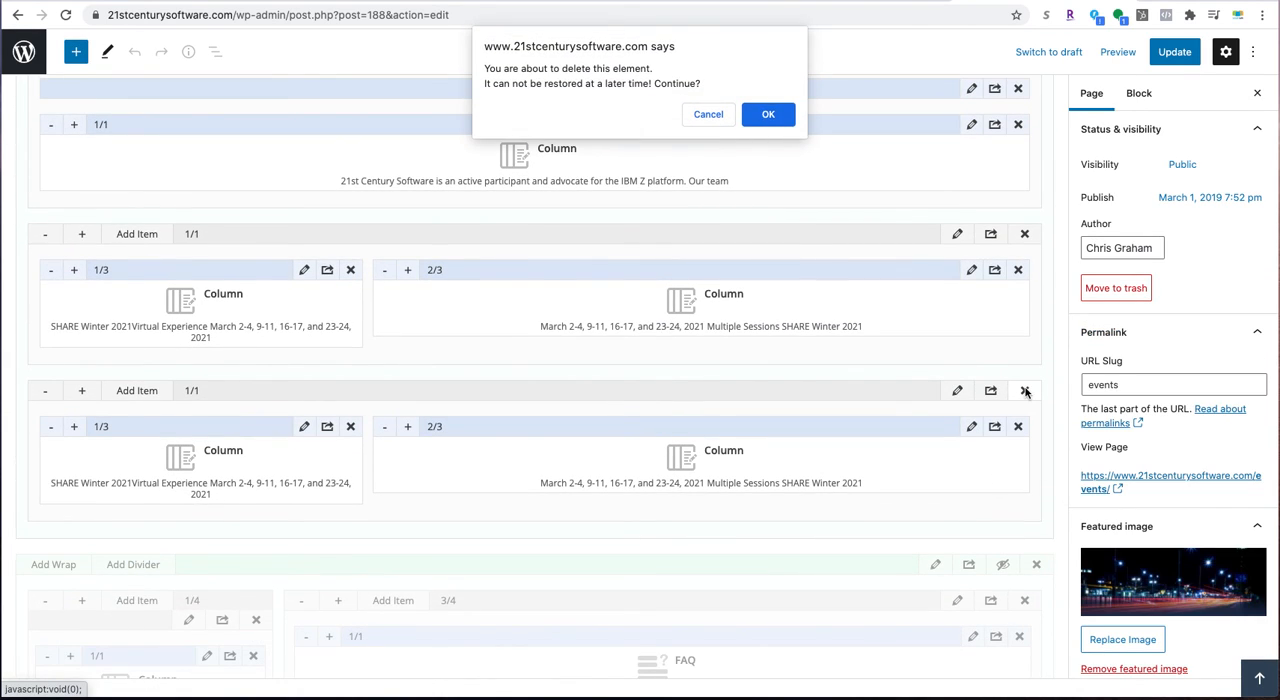
pyautogui.click(765, 116)
pyautogui.click(1175, 52)
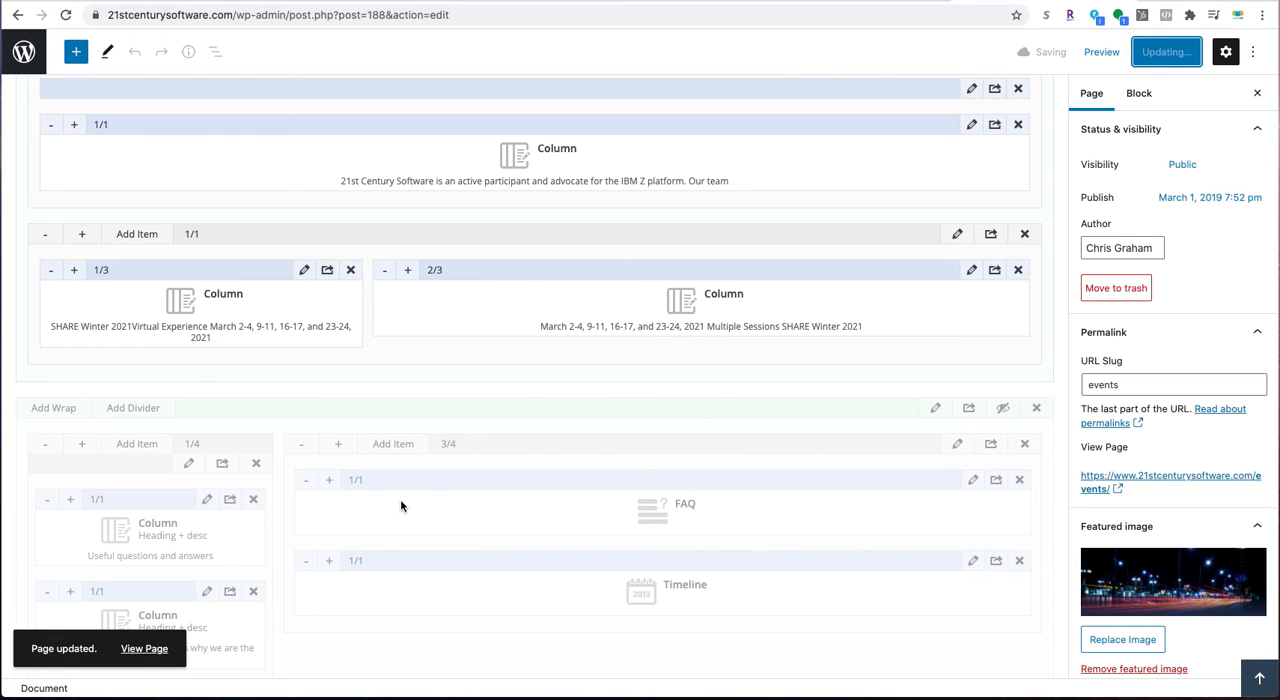
# - View the live Events page and check the SHARE Winter 2021 listing
pyautogui.click(144, 648)
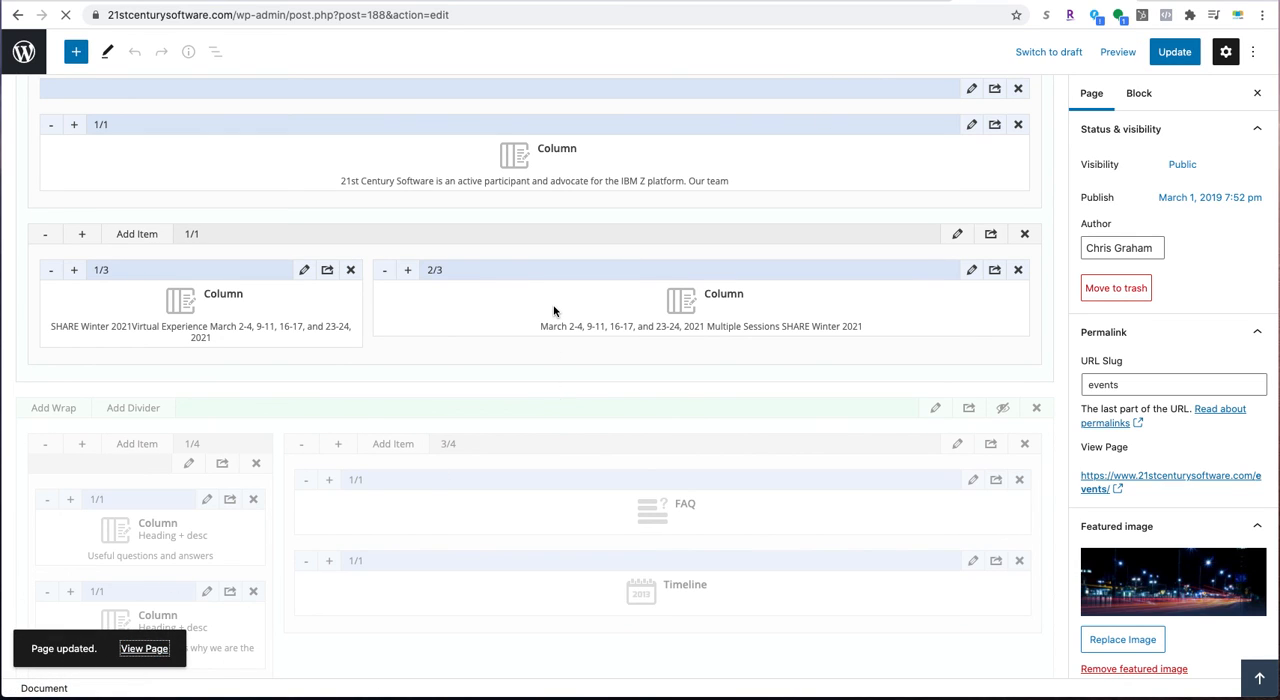
pyautogui.scroll(-4, 559, 359)
pyautogui.scroll(-4, 683, 460)
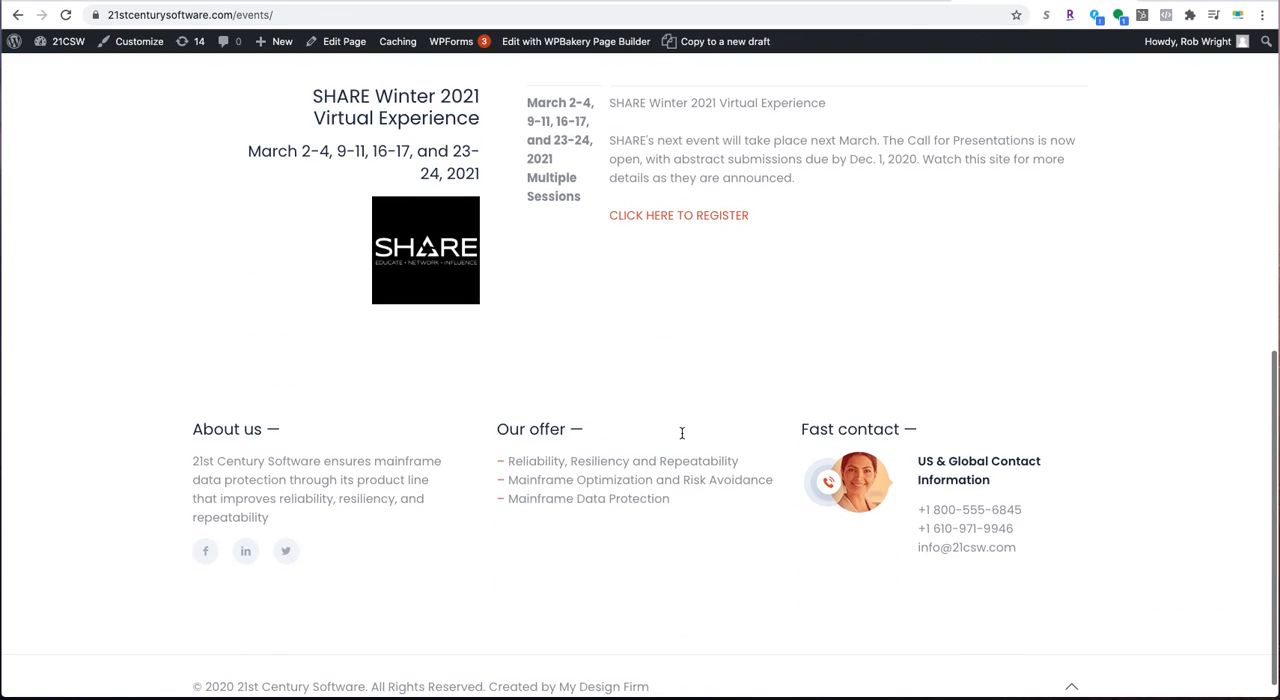
pyautogui.scroll(10, 682, 432)
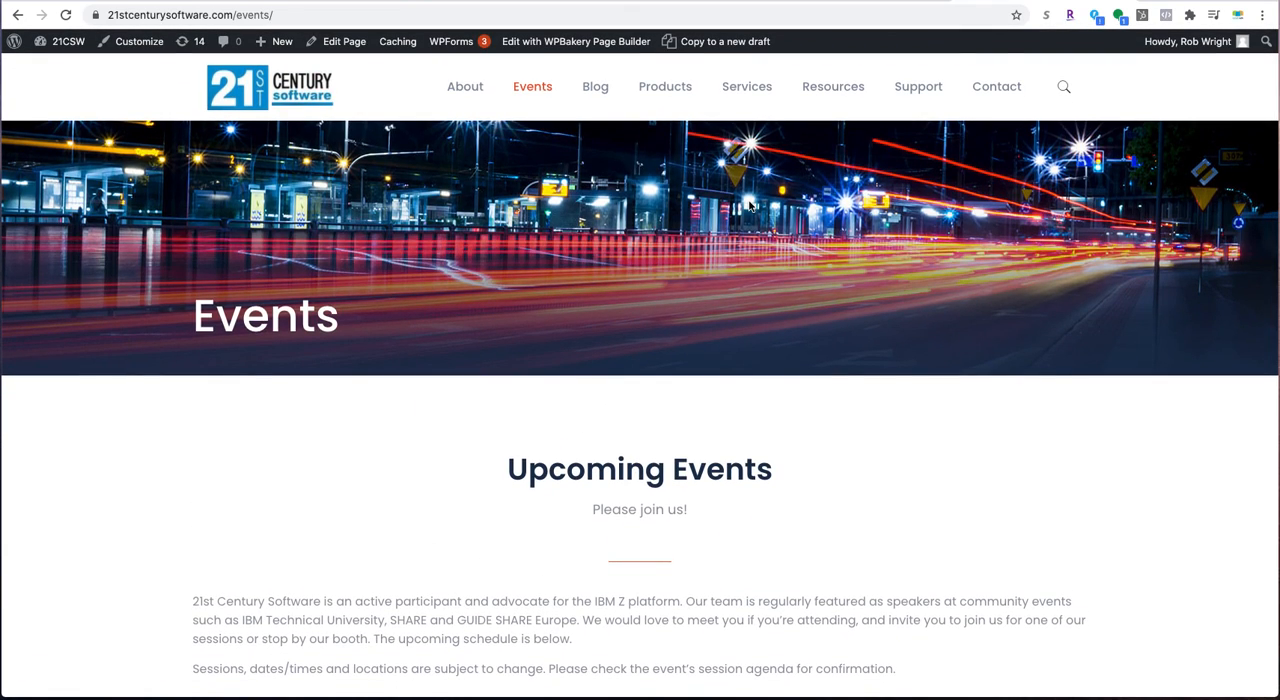